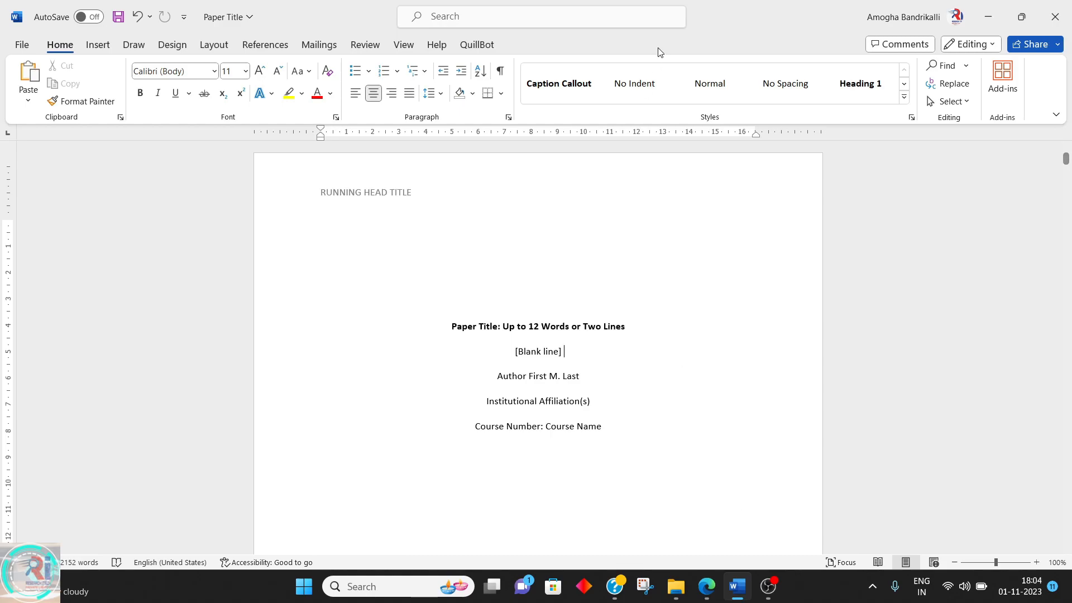
scroll(705, 411, down, 10)
scroll(704, 408, down, 15)
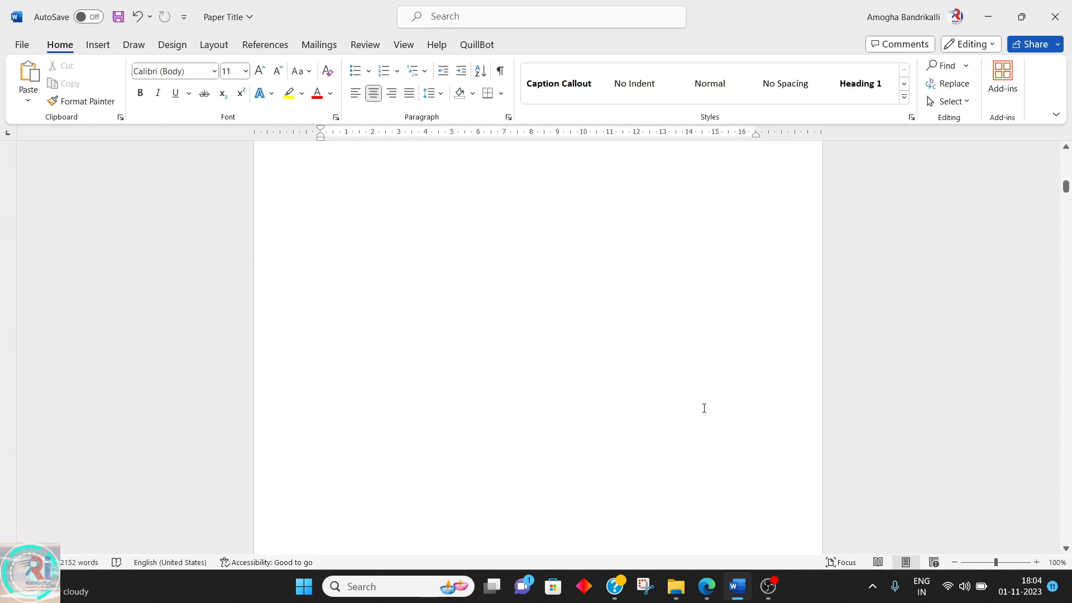
scroll(704, 408, up, 10)
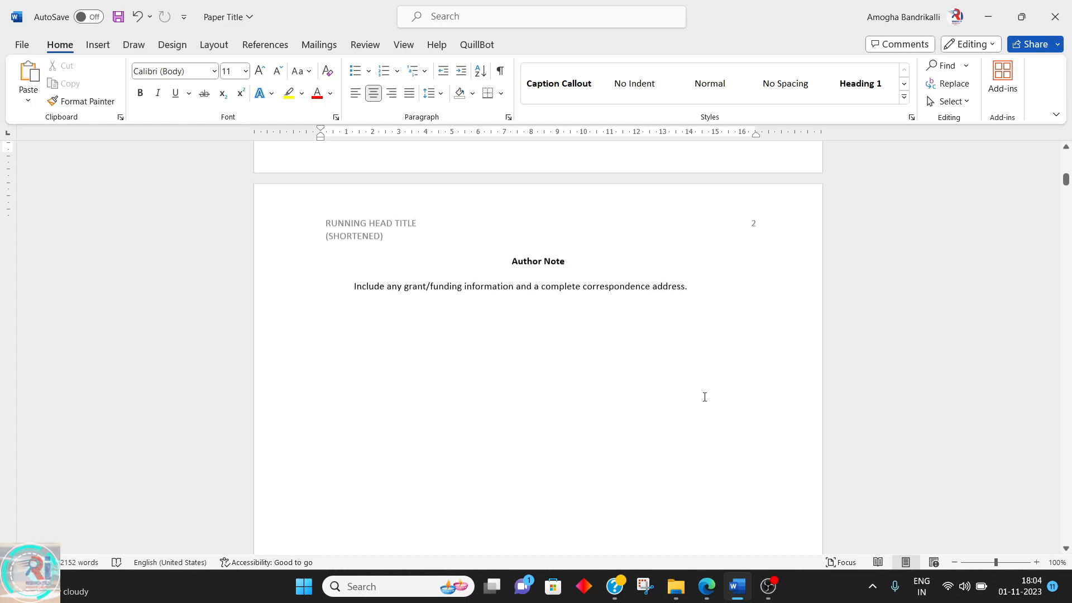
Modify the Normal style to justified alignment with Times New Roman at 12 pt
right_click(723, 85)
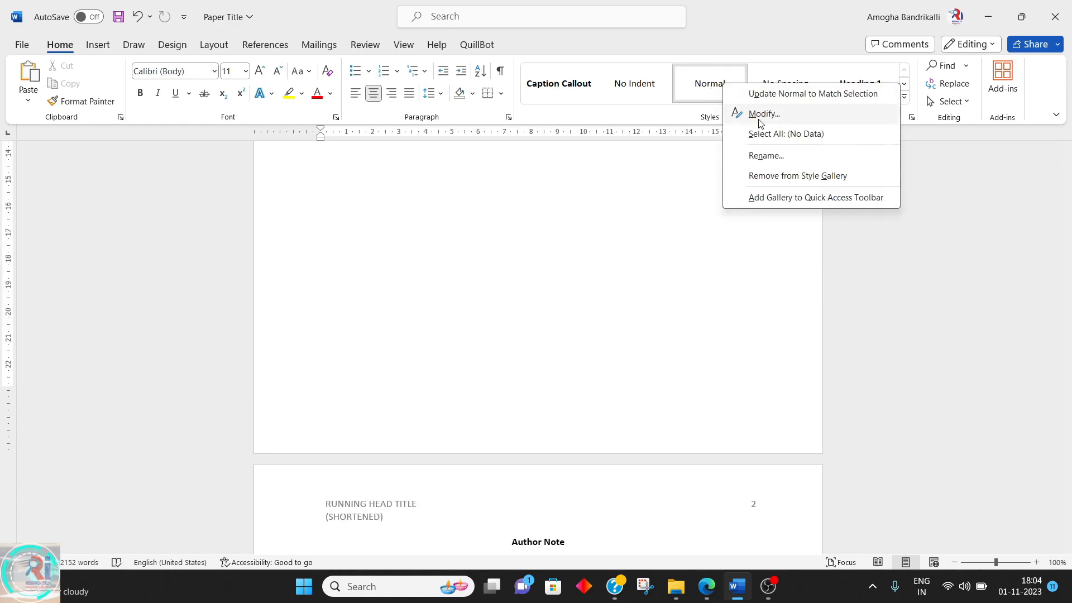
right_click(707, 90)
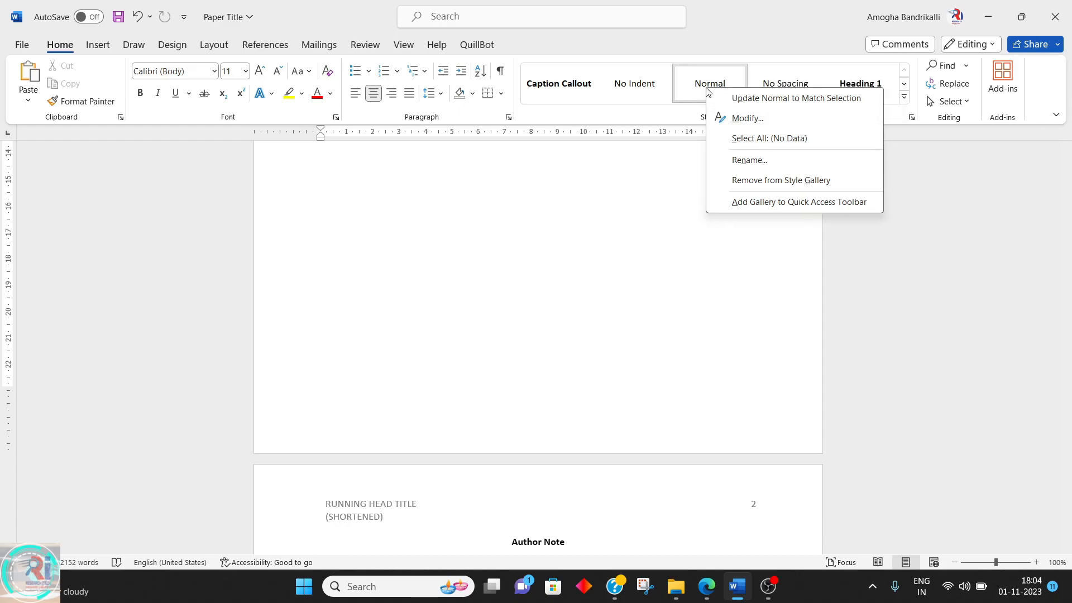
click(738, 118)
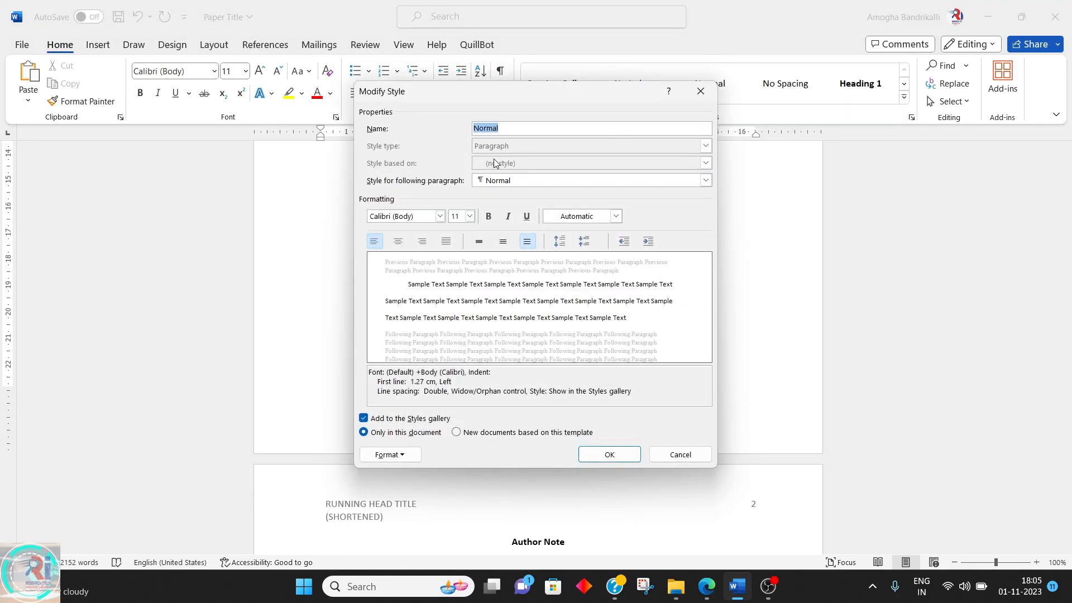
click(445, 241)
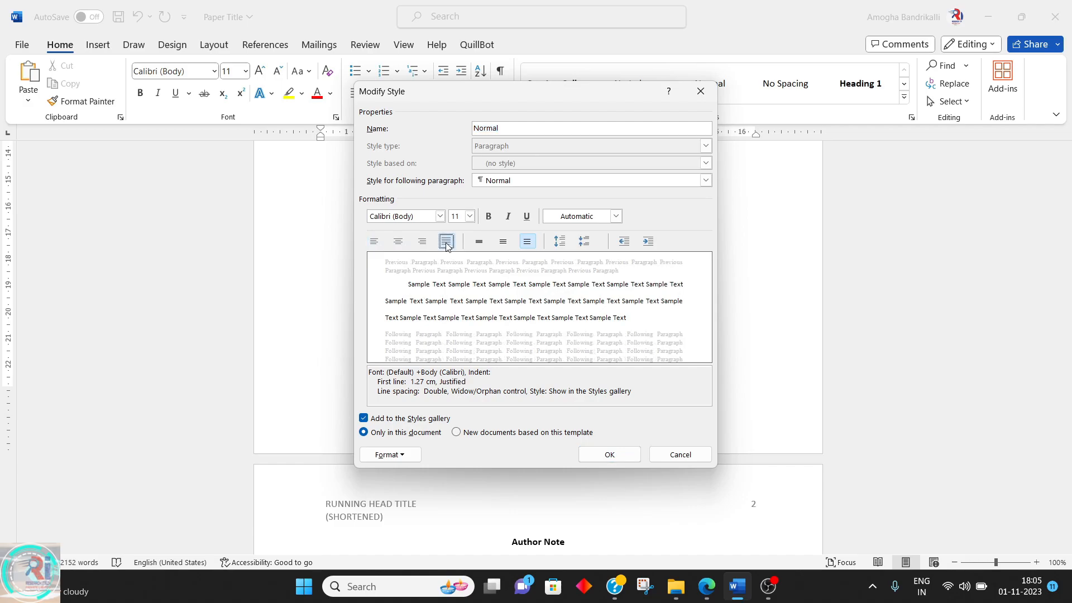
click(415, 216)
text(Times New Roman)
click(470, 216)
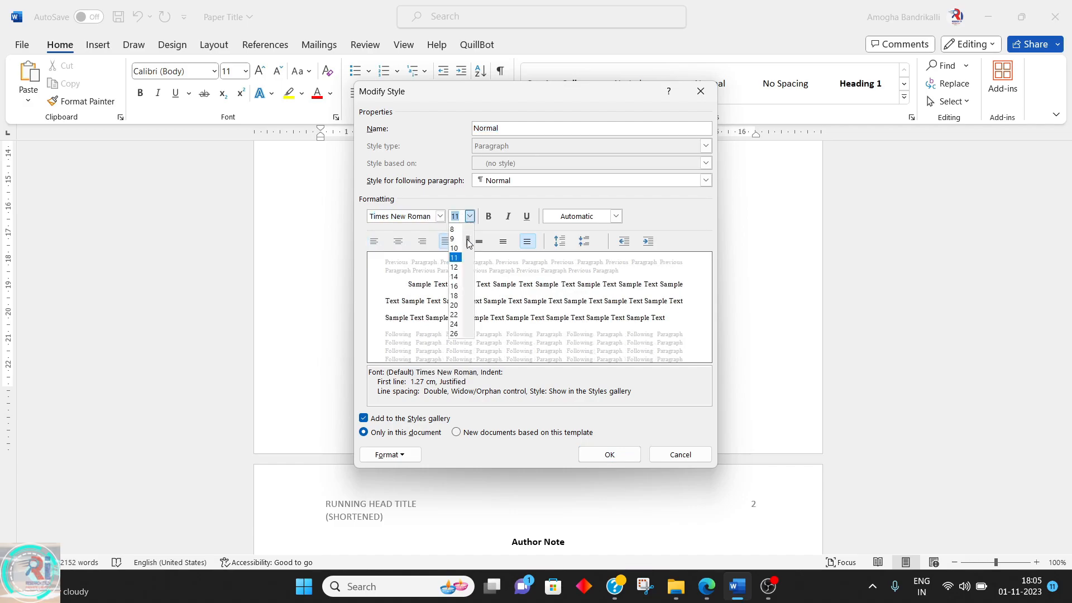
click(468, 261)
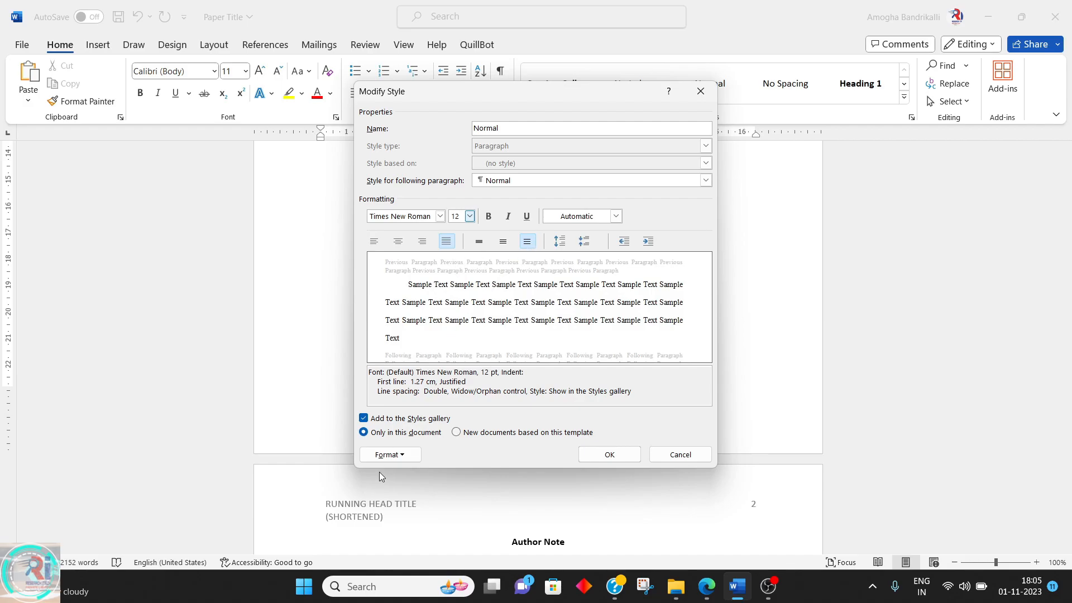
Set the Normal style's line spacing to 1.5 lines and apply the style changes
click(386, 454)
click(418, 326)
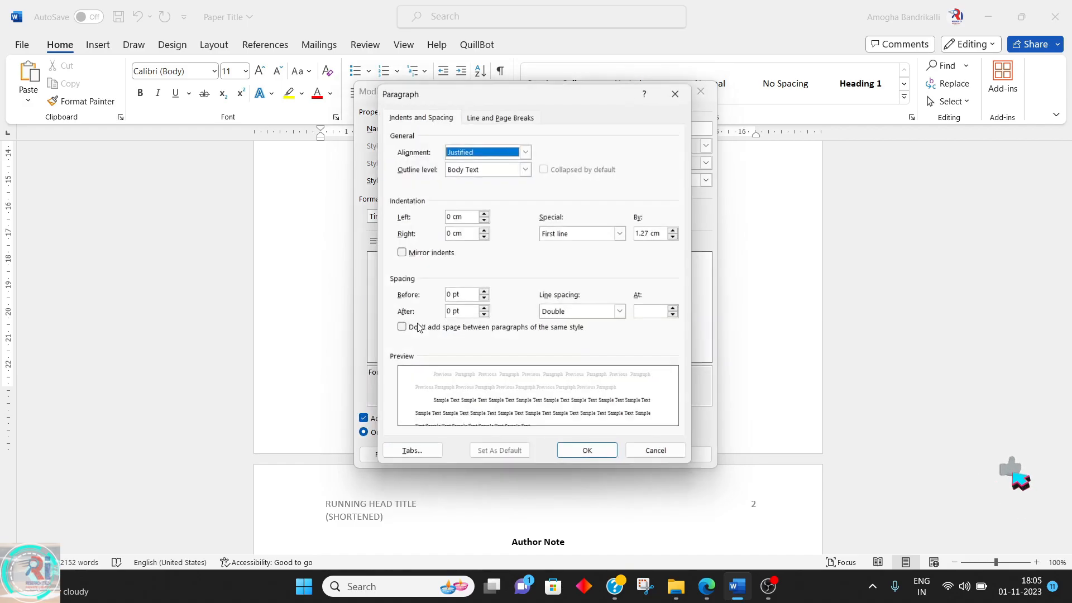
click(622, 313)
click(584, 335)
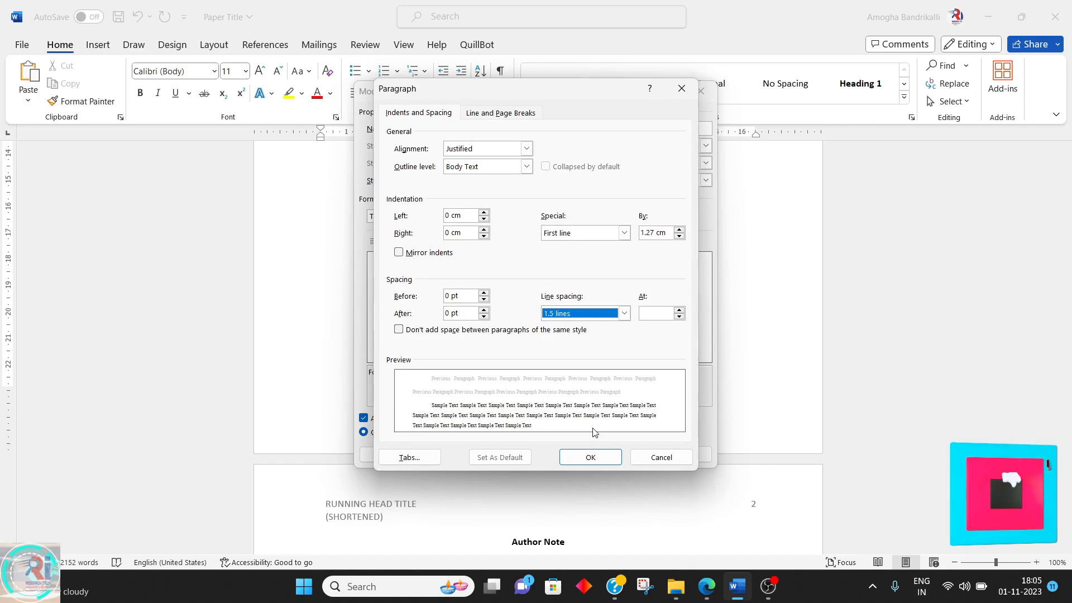
click(591, 458)
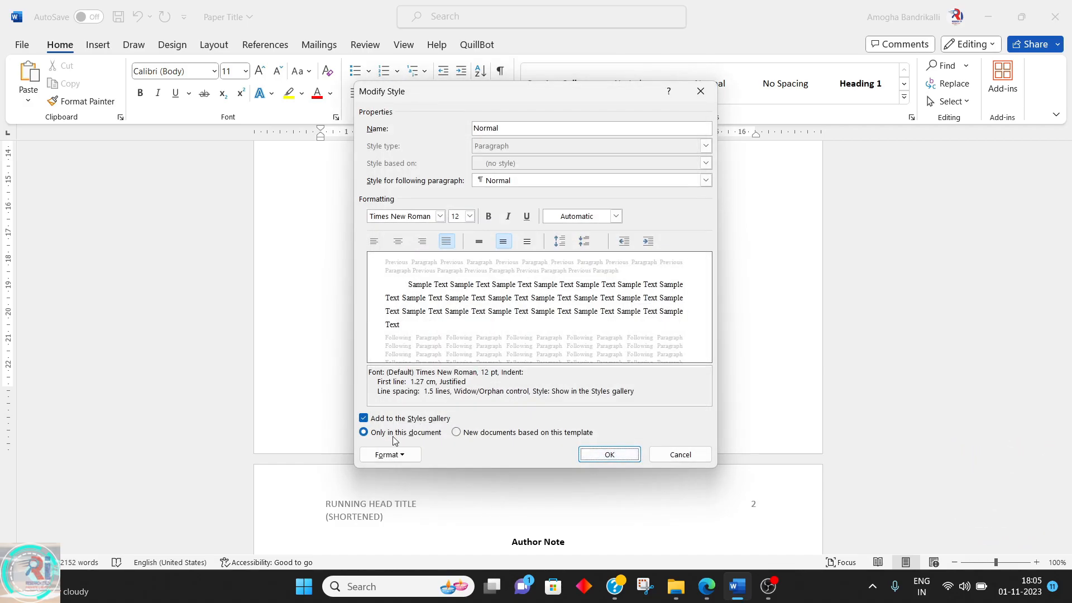
click(387, 454)
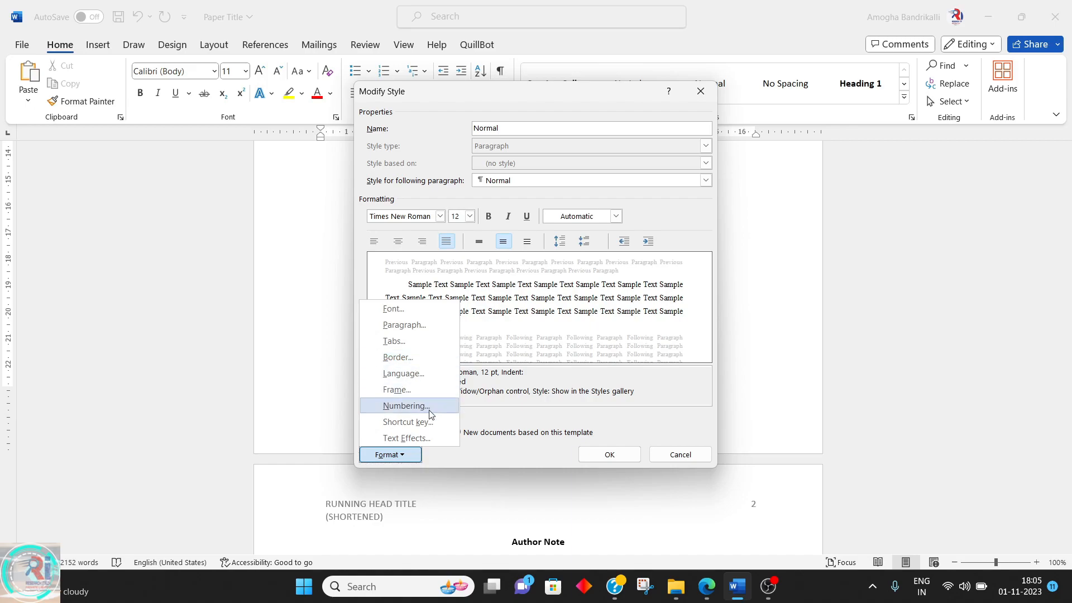
click(618, 455)
click(622, 456)
Scroll through the document pages to review the restyled text
scroll(564, 421, down, 15)
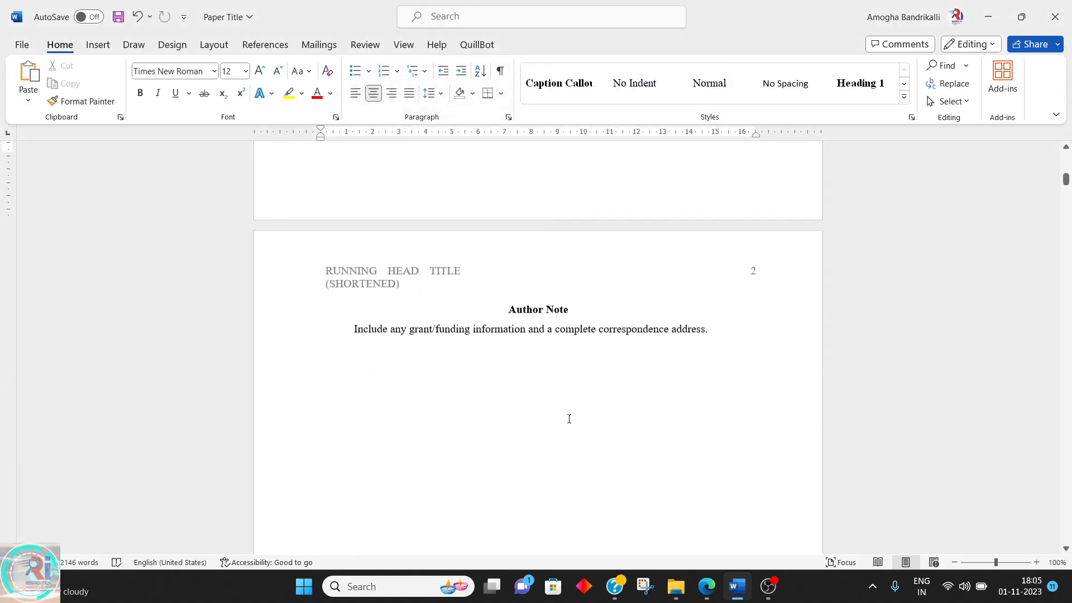
scroll(569, 418, down, 3)
scroll(558, 414, up, 3)
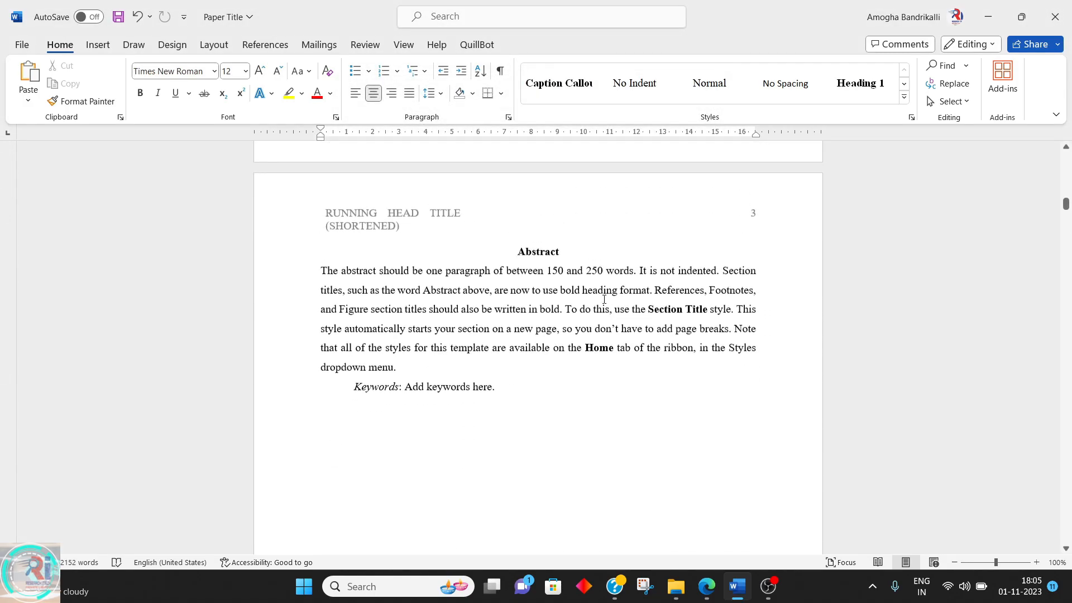
scroll(603, 299, down, 5)
scroll(603, 299, down, 15)
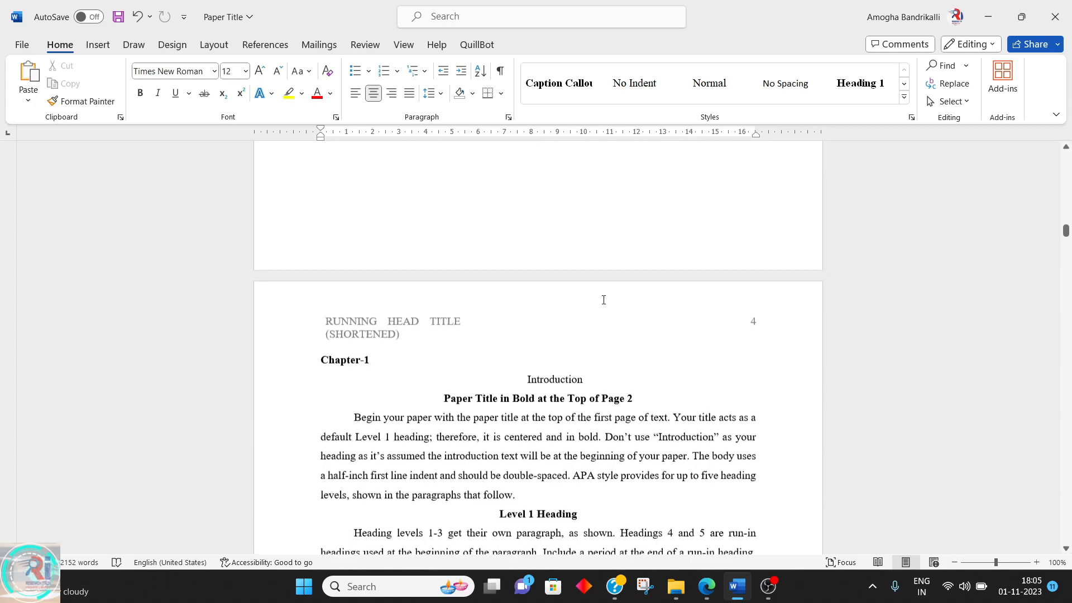
scroll(603, 300, down, 10)
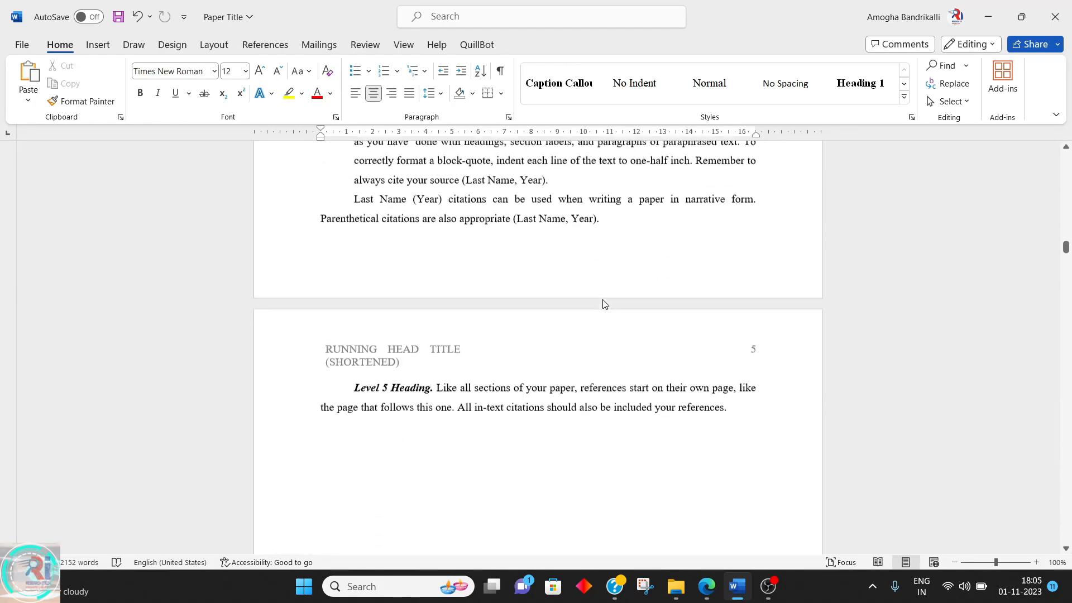
scroll(604, 301, up, 20)
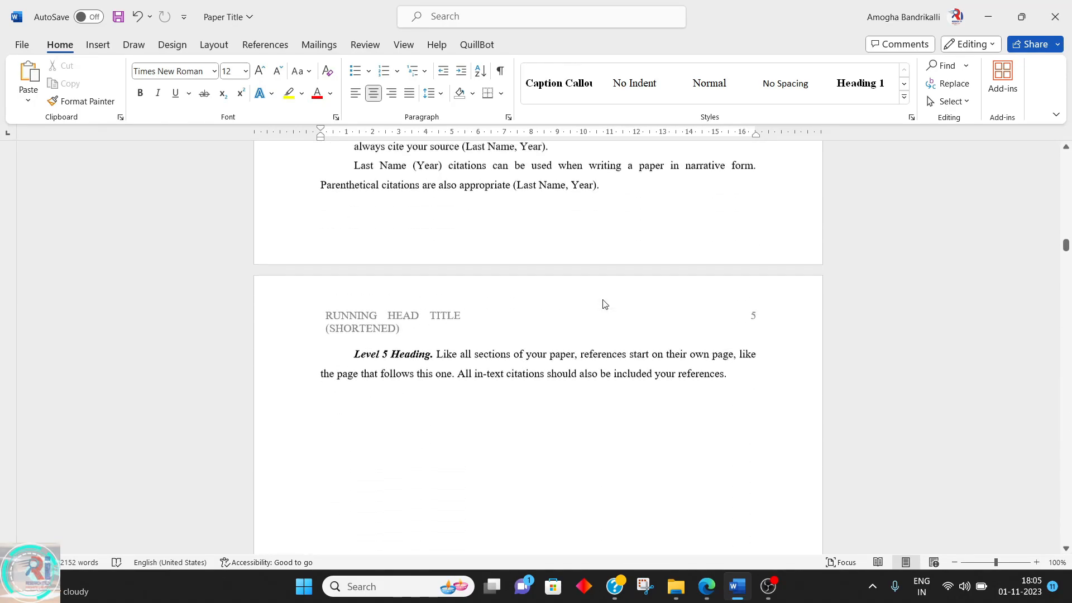
scroll(603, 299, up, 20)
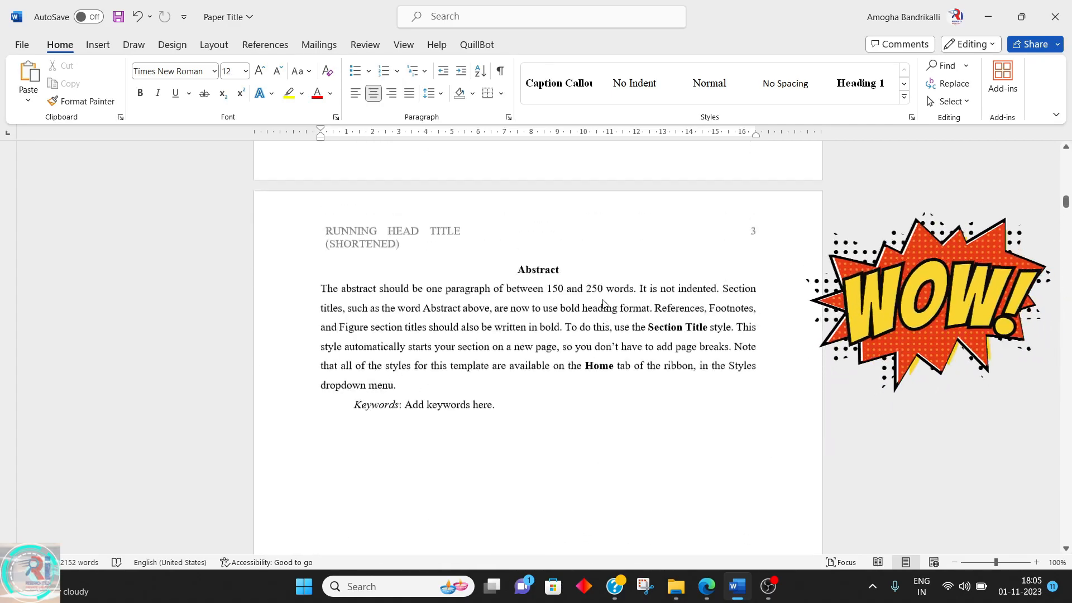
scroll(603, 300, up, 5)
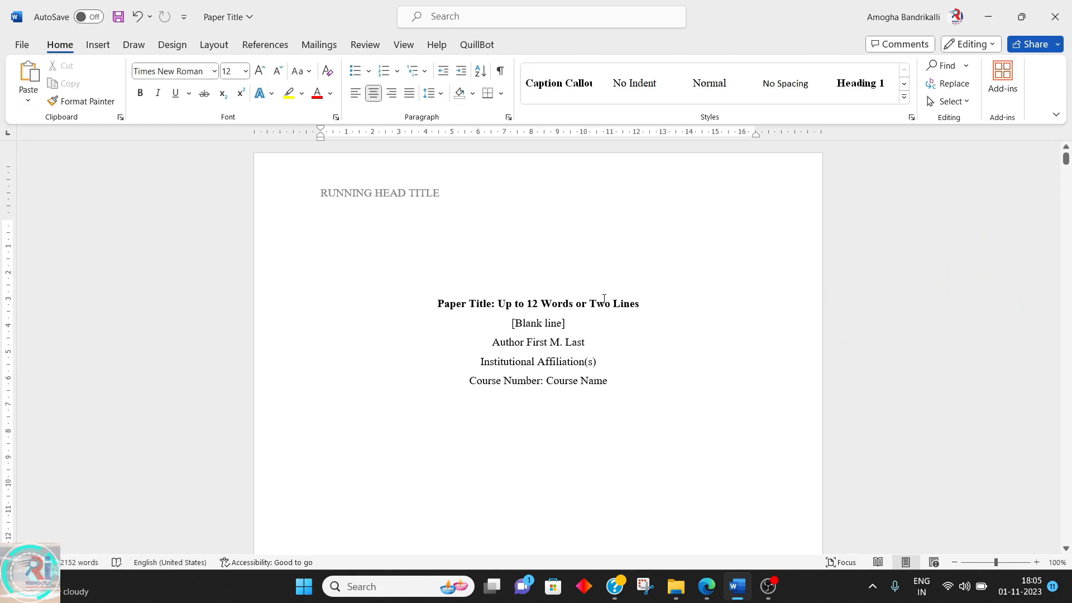
scroll(603, 299, down, 4)
scroll(605, 309, up, 4)
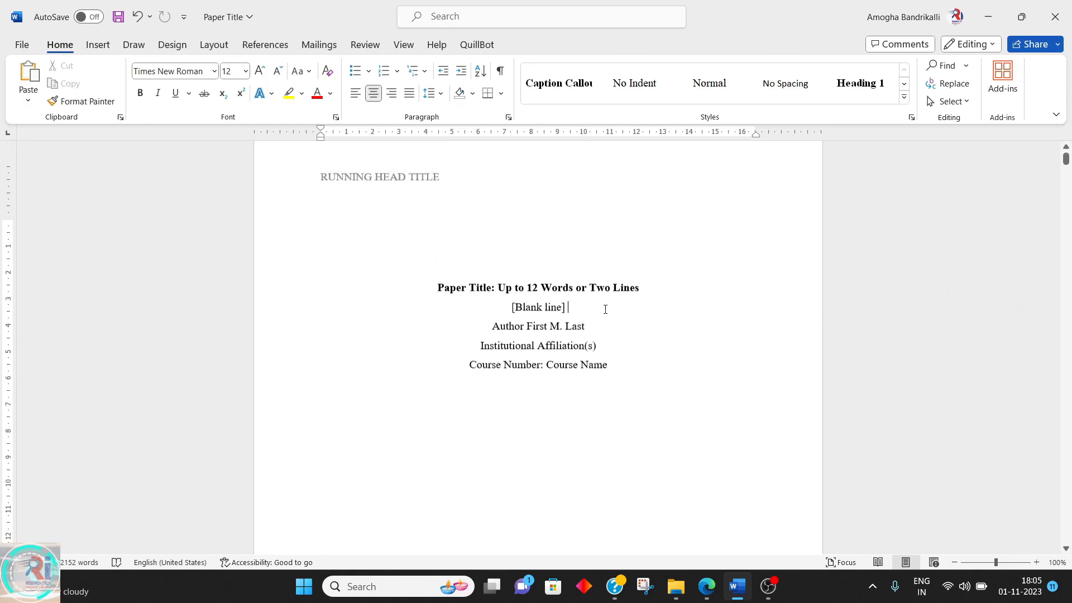
scroll(605, 309, down, 5)
scroll(605, 308, down, 2)
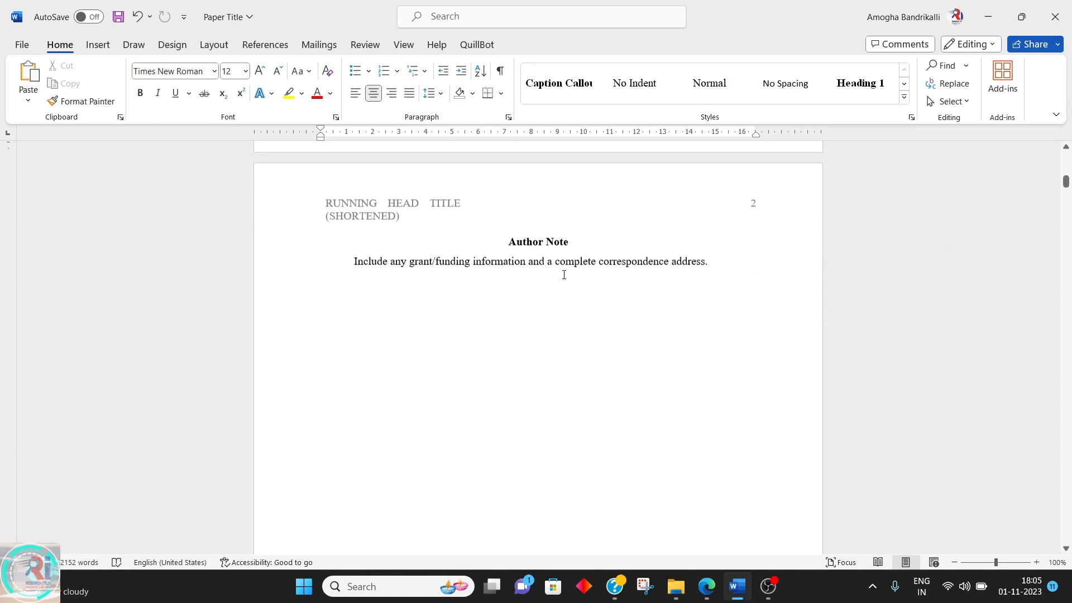
scroll(577, 268, down, 12)
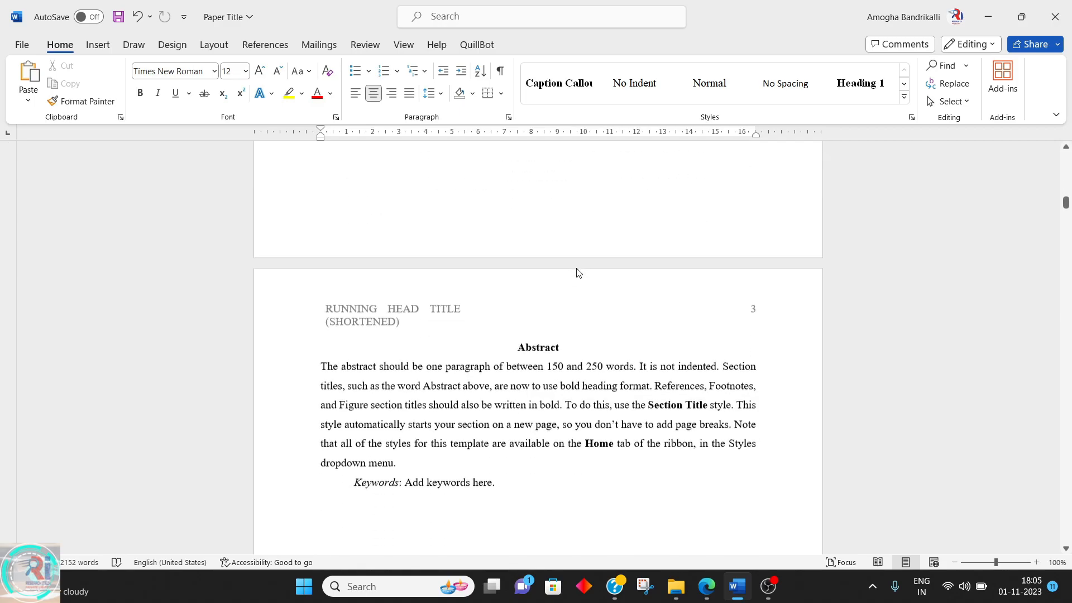
Modify the Heading 1 style to a 16 pt font size with left alignment
double_click(551, 285)
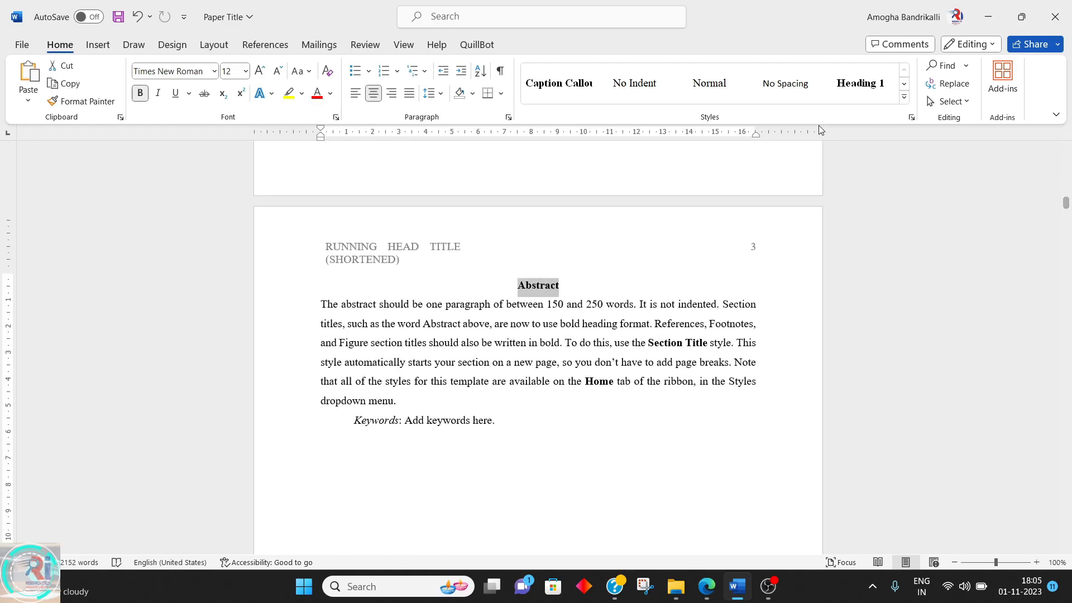
click(904, 97)
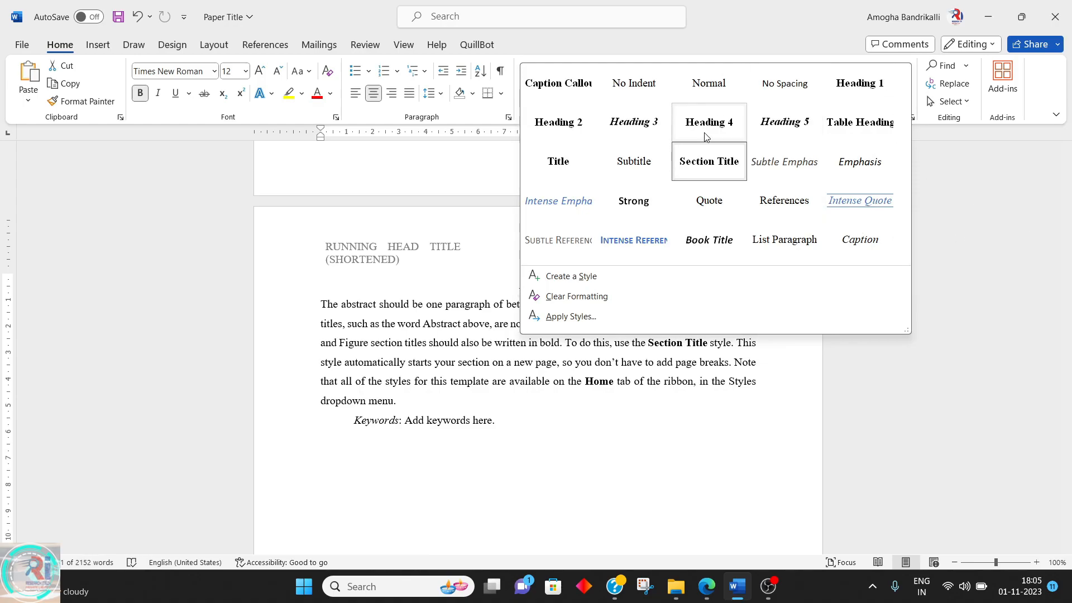
right_click(846, 93)
click(857, 115)
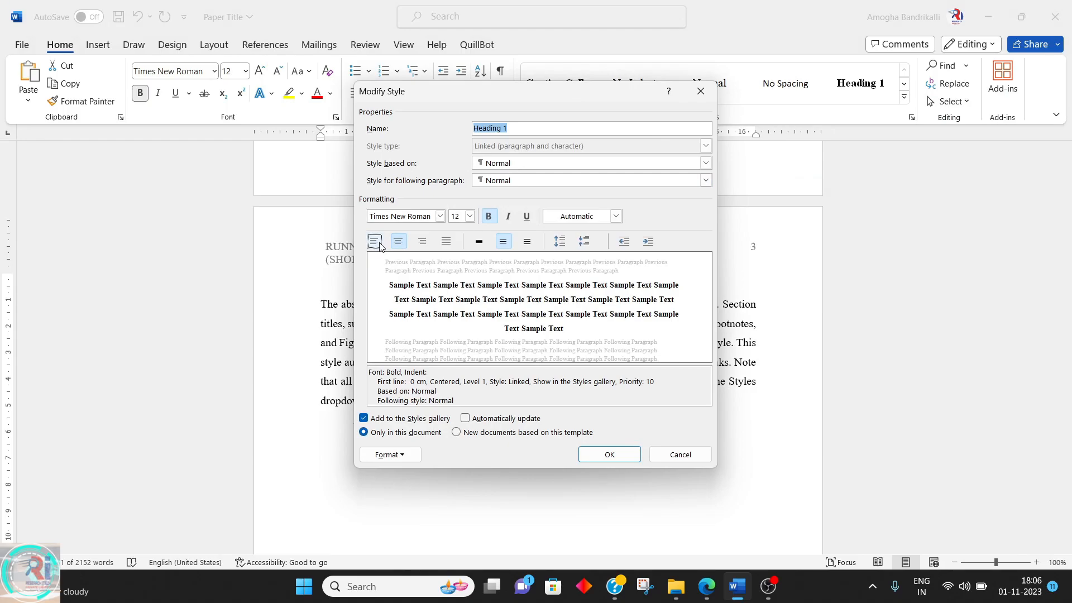
click(469, 216)
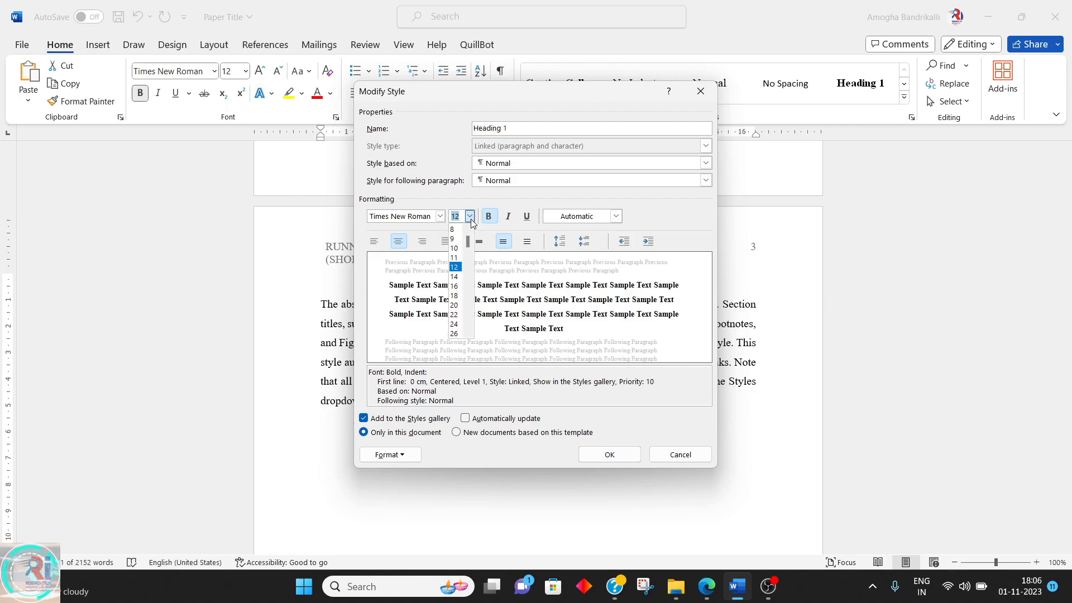
click(460, 286)
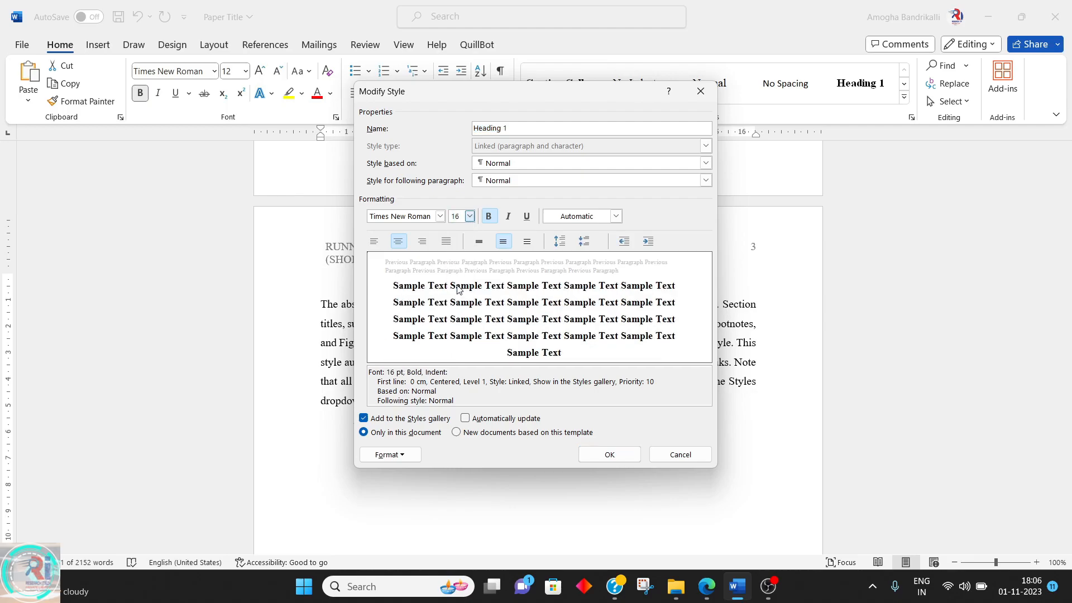
click(374, 241)
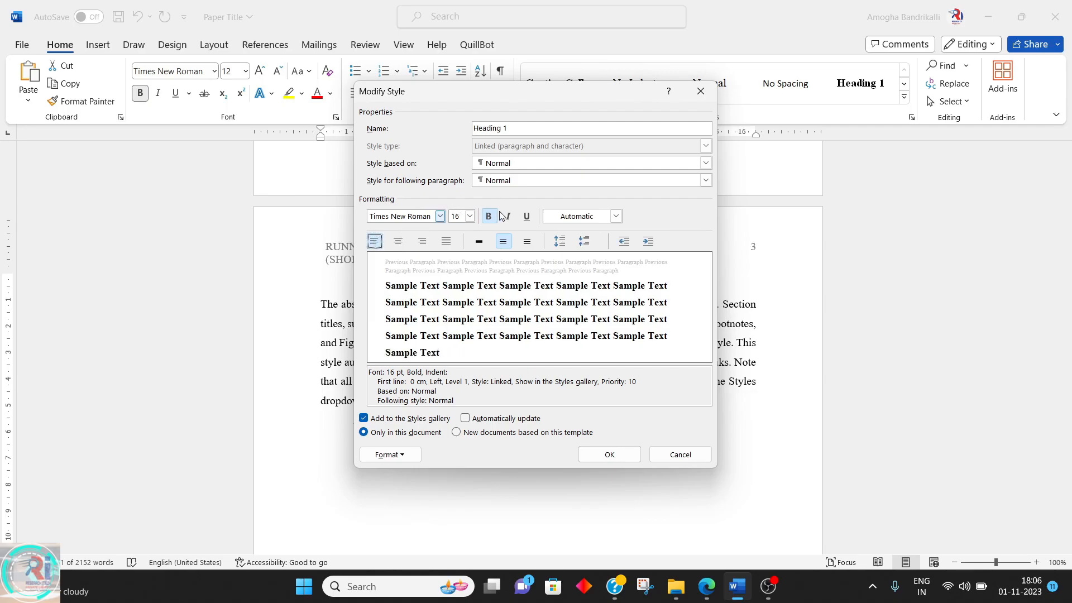
click(629, 457)
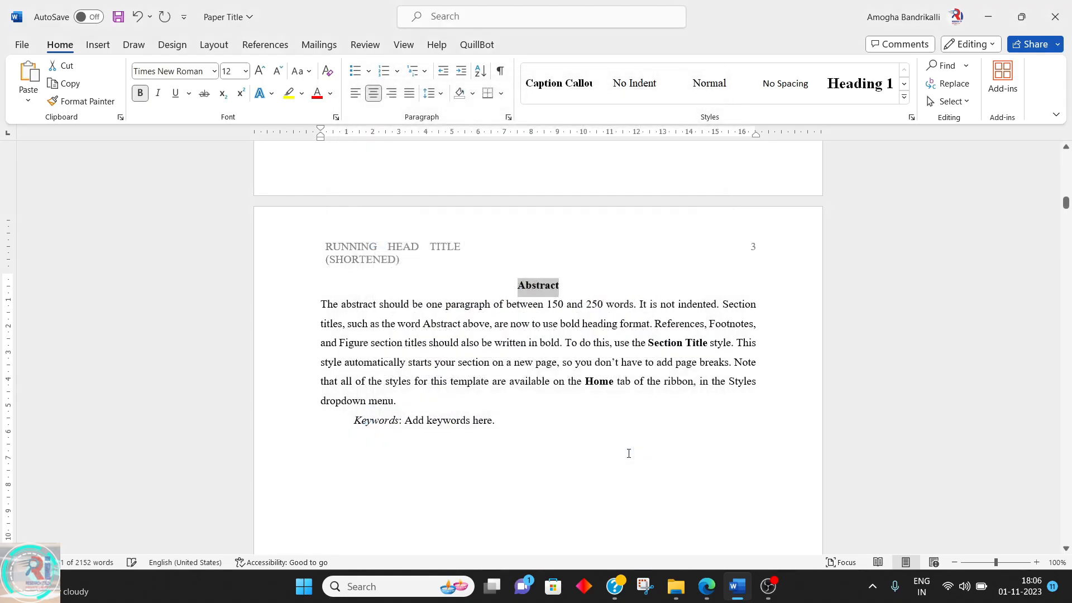
Modify the Heading 2 style to centered alignment and 14 pt font size
click(904, 97)
right_click(557, 124)
click(598, 158)
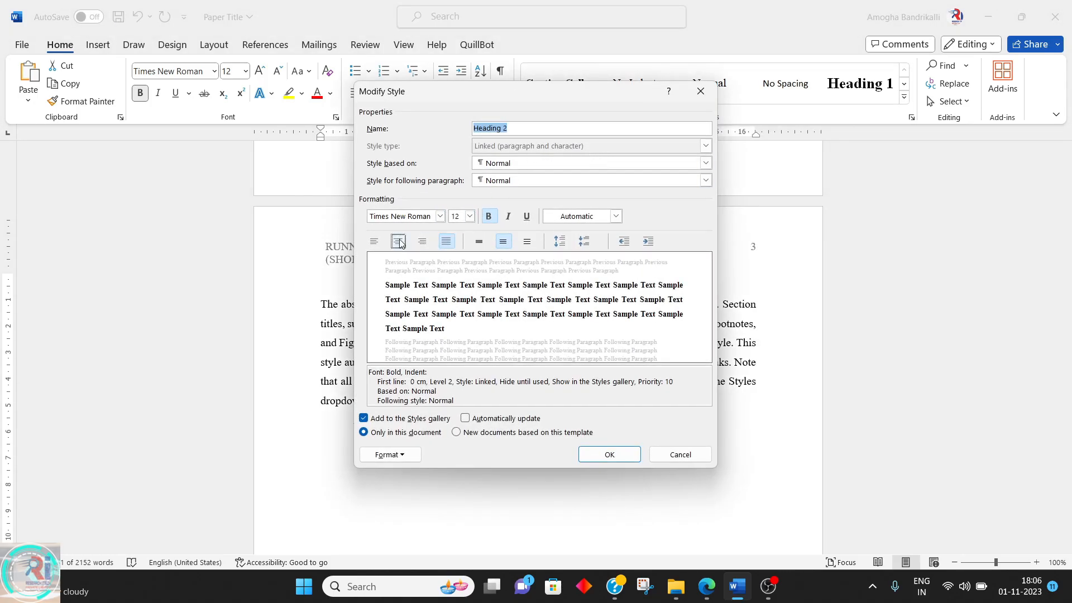
click(401, 242)
click(469, 217)
click(454, 276)
click(440, 216)
click(401, 261)
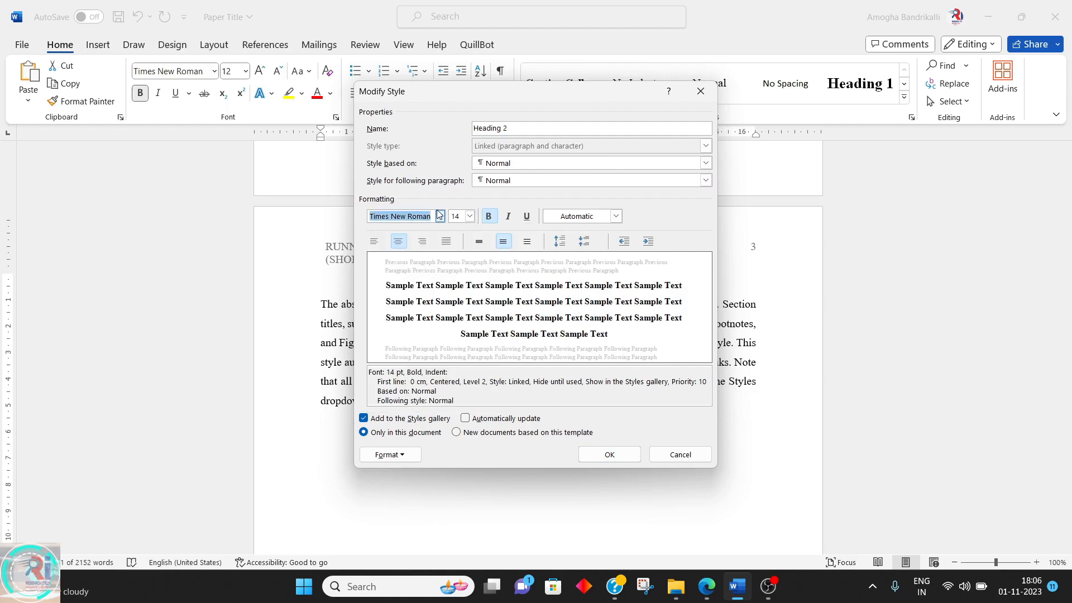
Add the "1. 2. 3." numbering format to the Heading 2 style and save the style
click(393, 454)
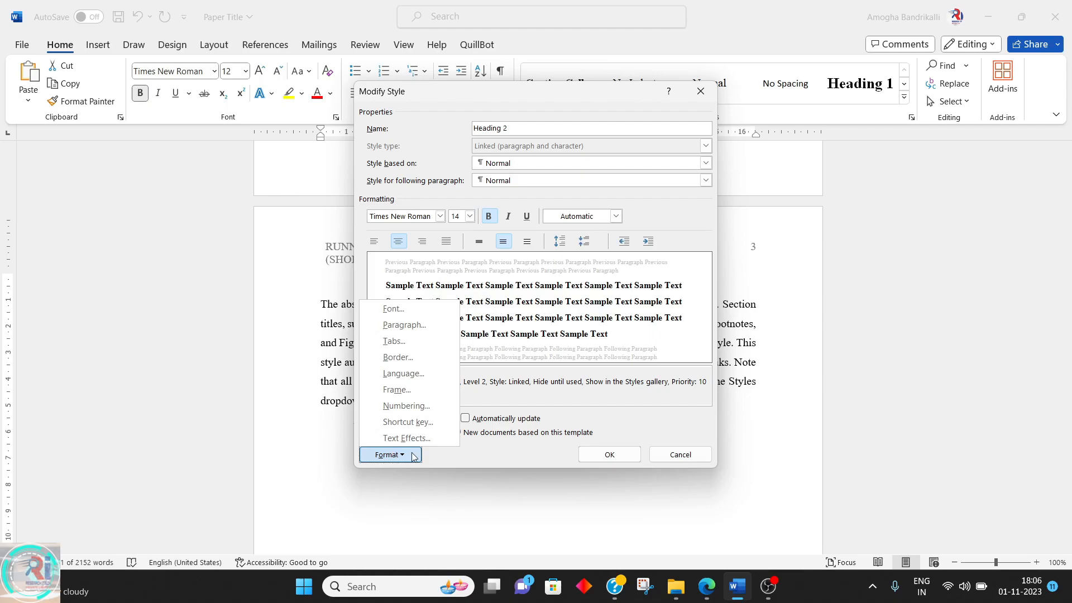
click(413, 456)
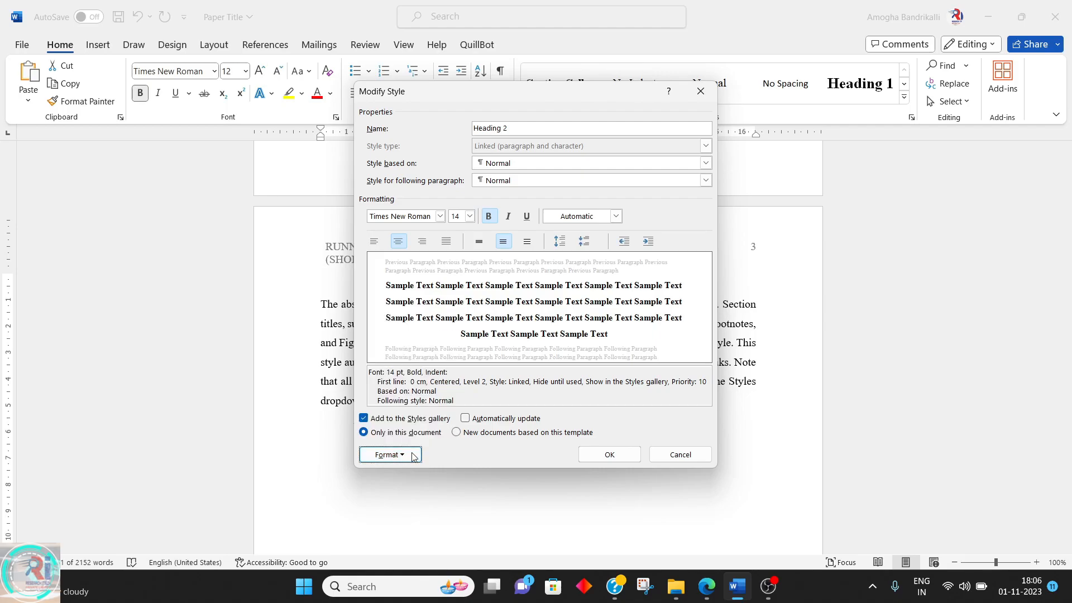
click(414, 457)
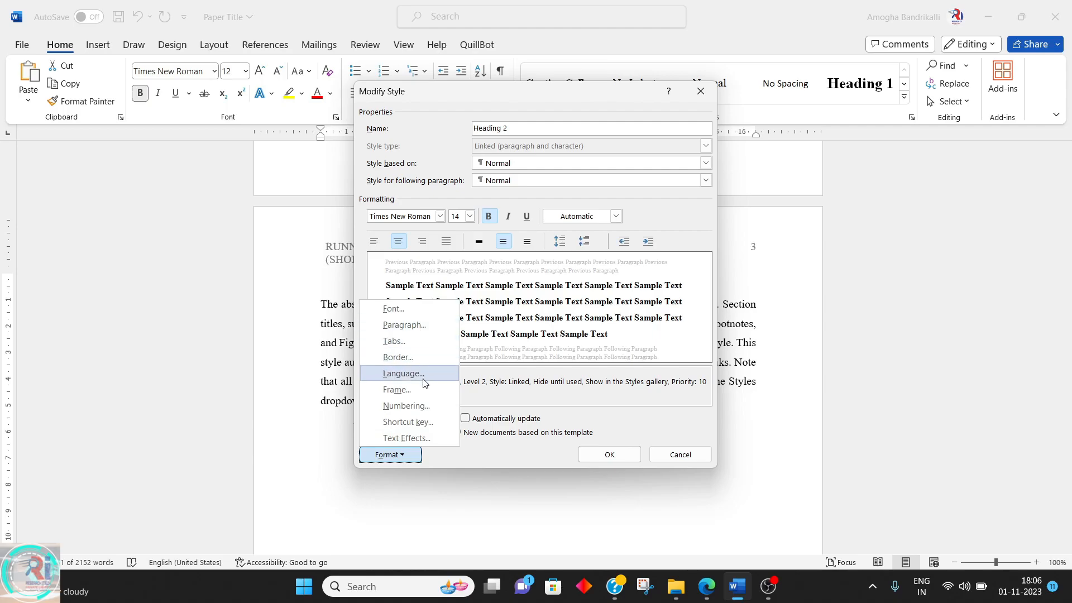
click(426, 407)
click(590, 241)
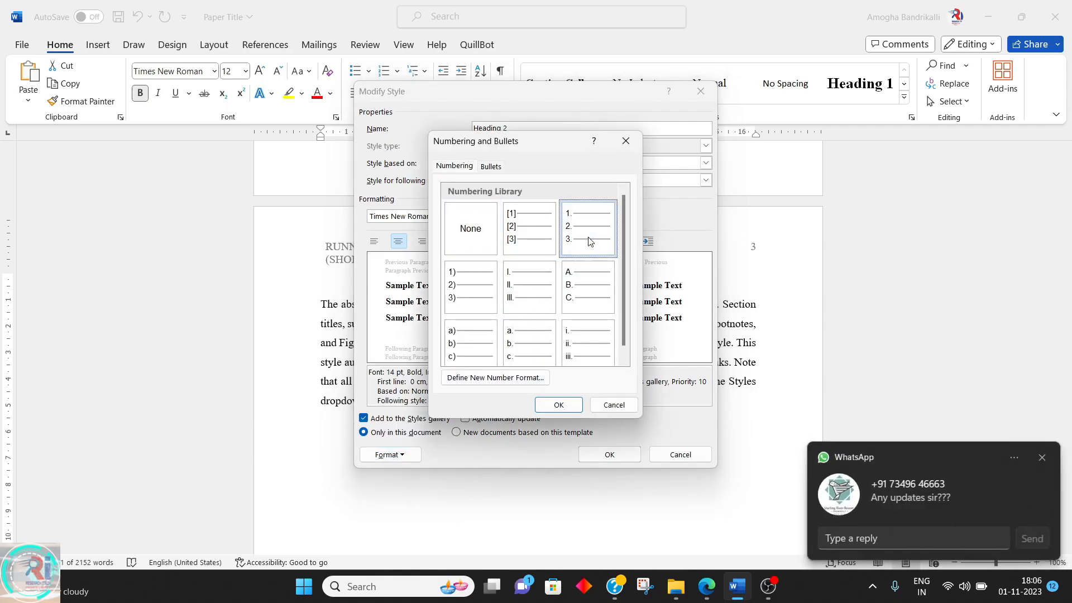
click(1047, 460)
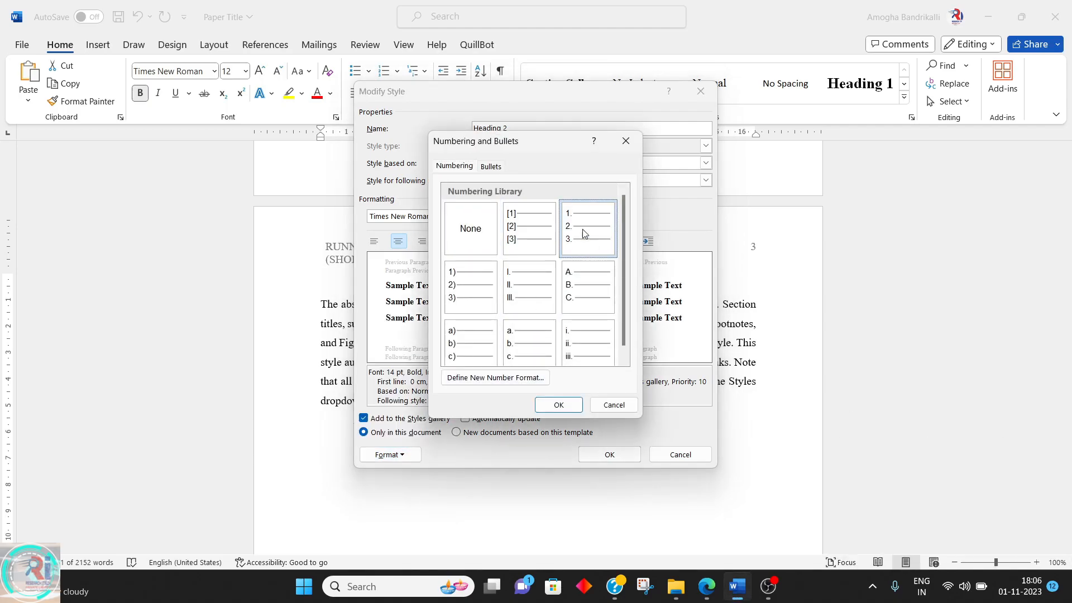
click(559, 404)
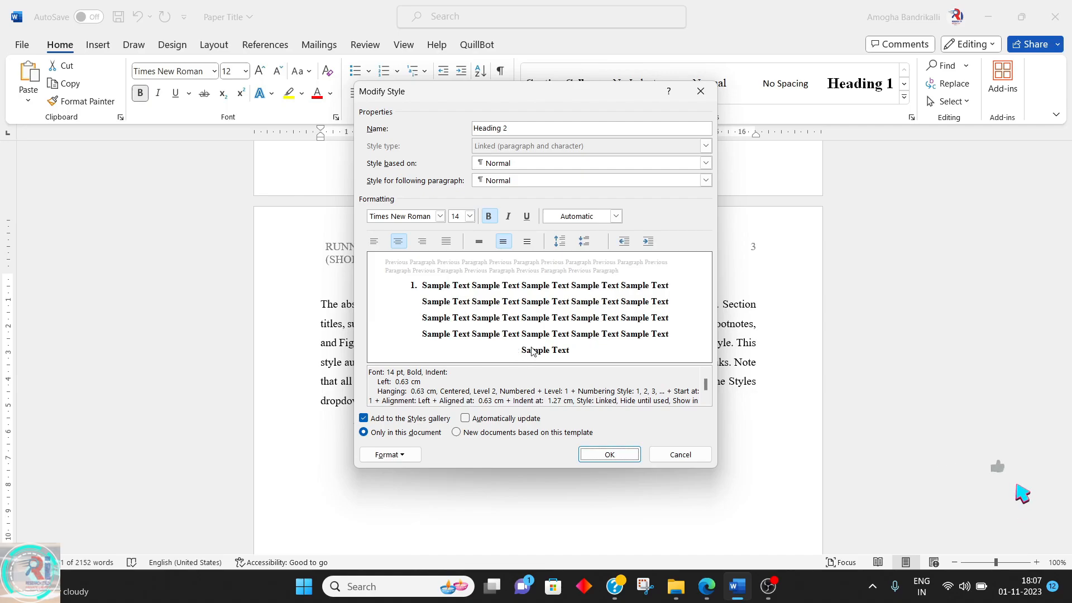
click(610, 455)
Modify the Heading 3 style to left alignment and remove its italic formatting
click(904, 98)
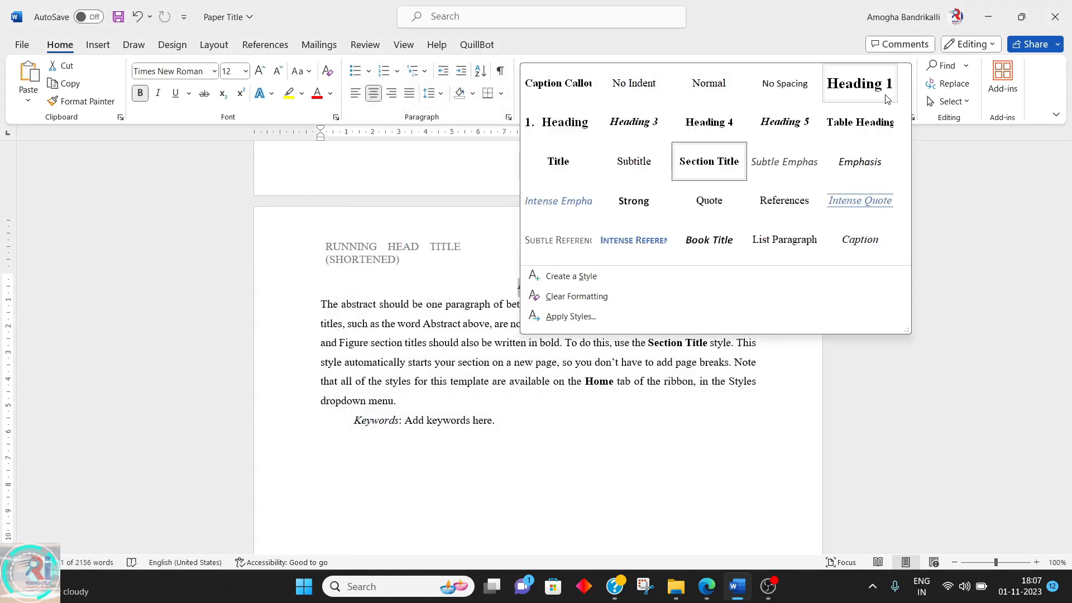
right_click(642, 130)
click(670, 154)
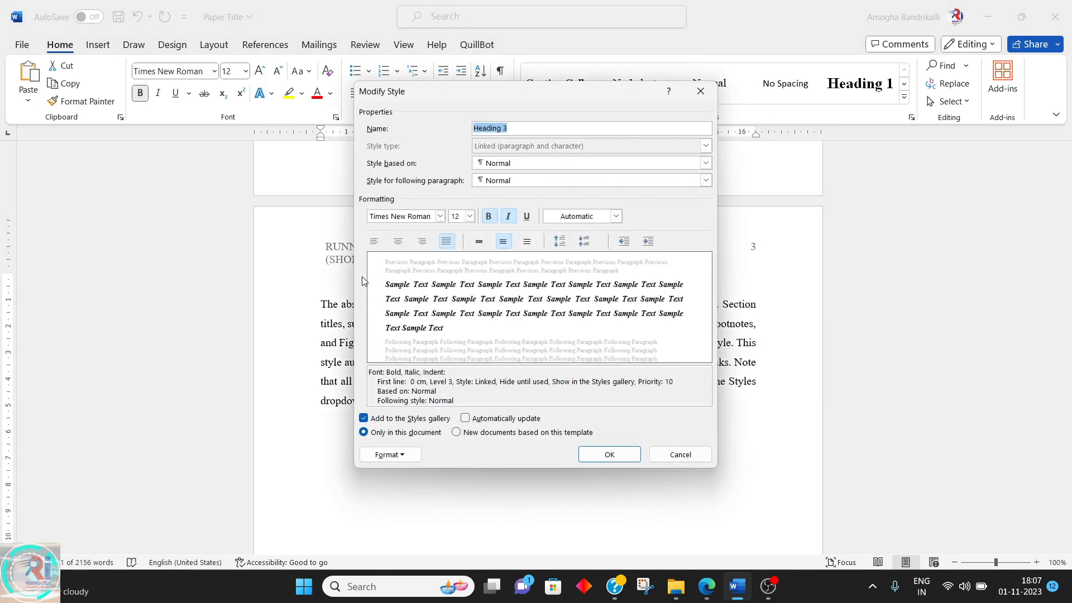
click(374, 241)
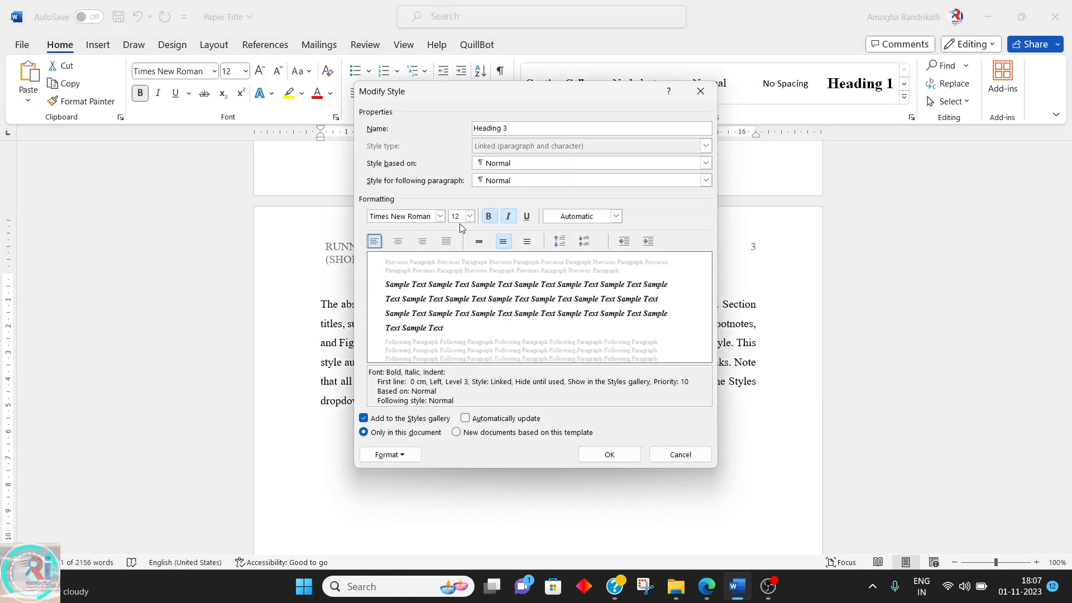
click(508, 216)
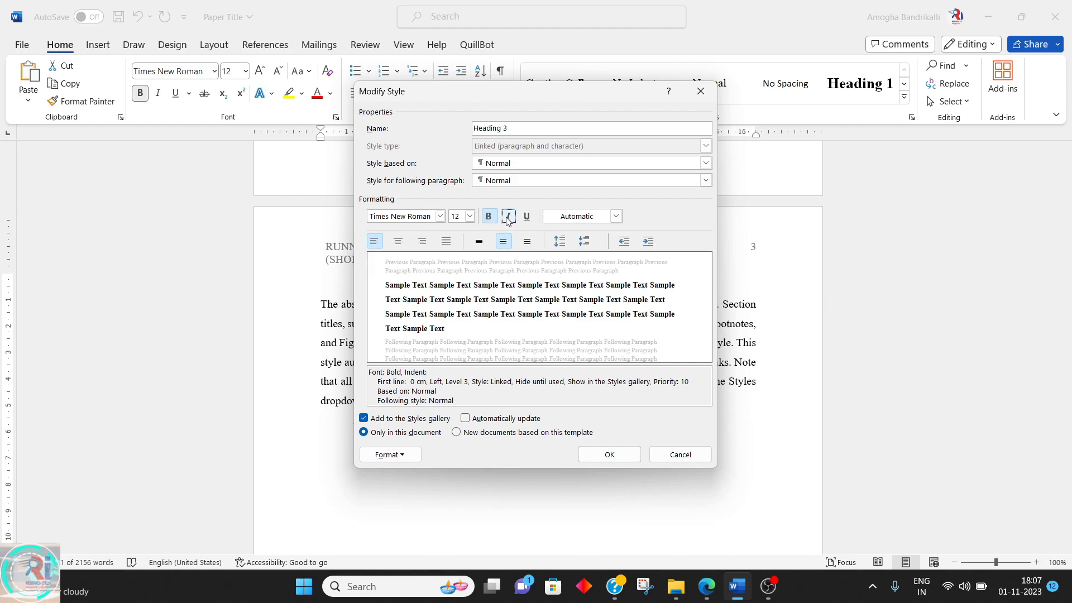
click(603, 453)
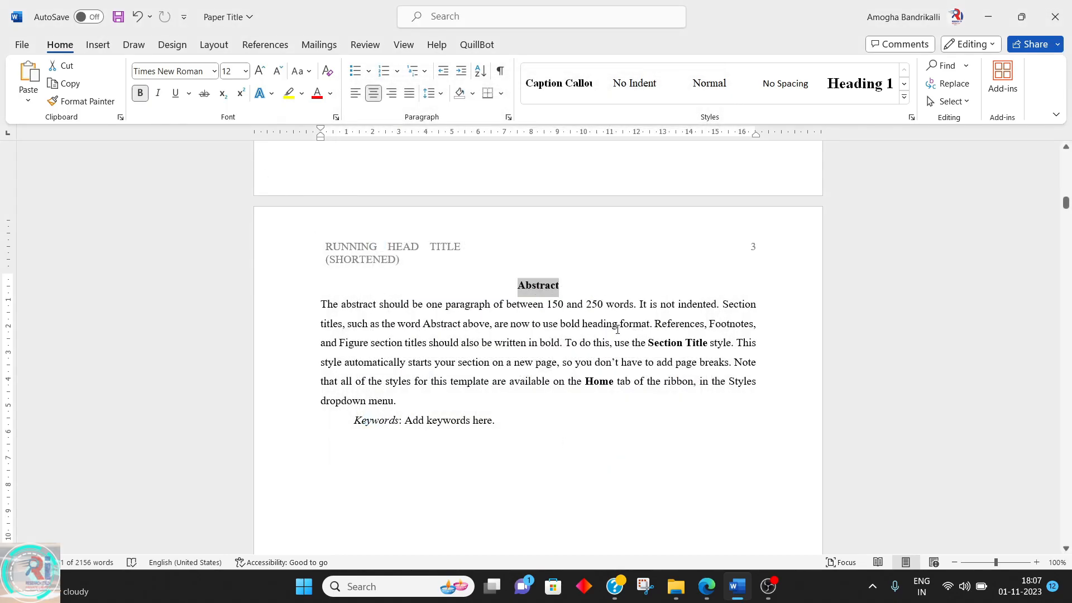
Apply the Heading 1 style to the Abstract title
scroll(608, 336, down, 6)
scroll(609, 334, up, 3)
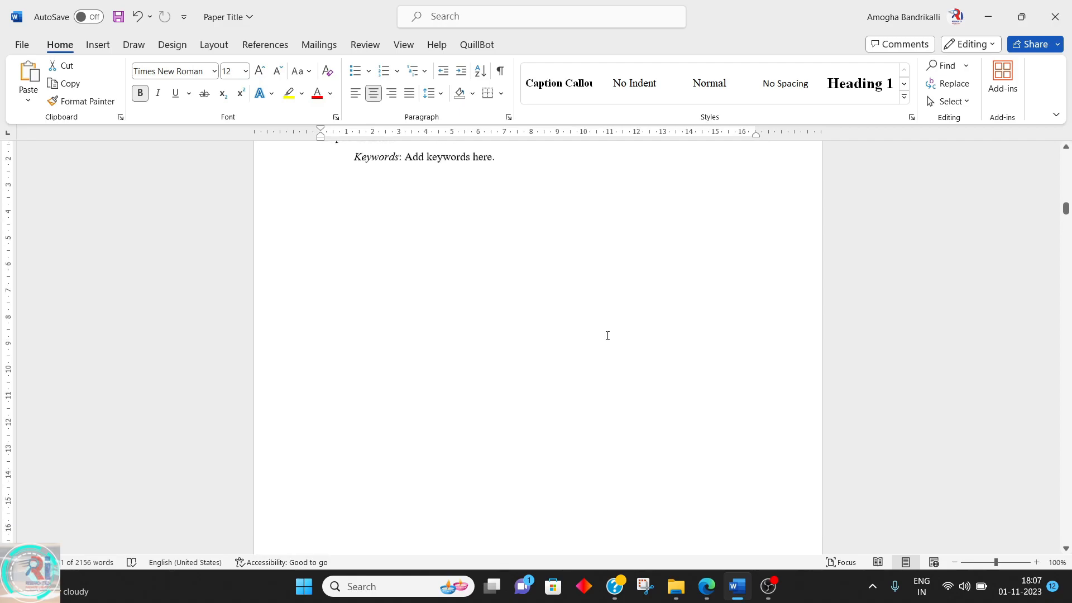
scroll(608, 335, up, 2)
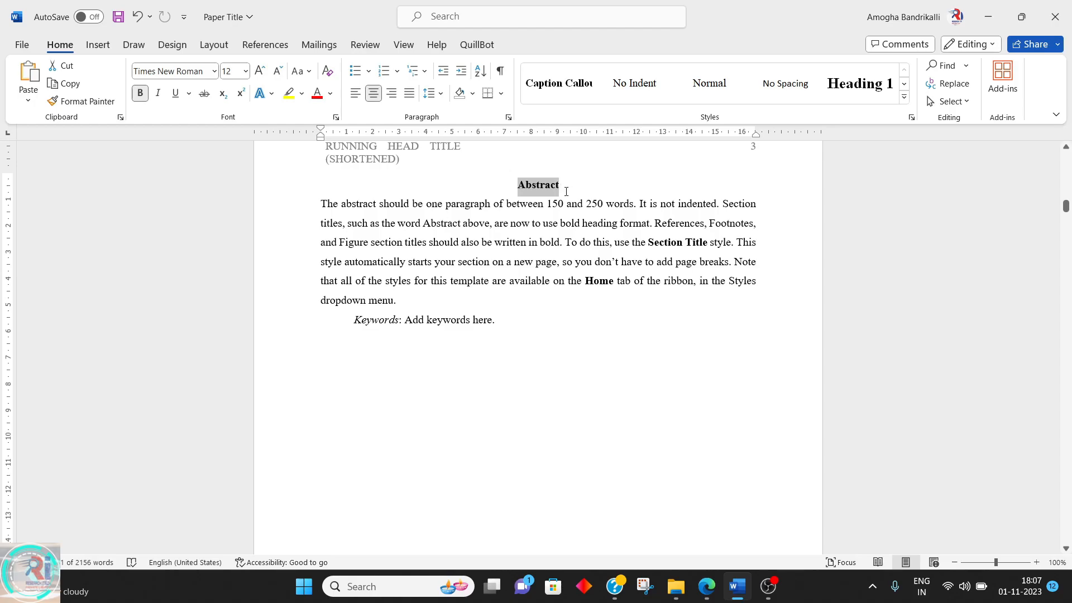
click(573, 277)
click(555, 192)
click(874, 73)
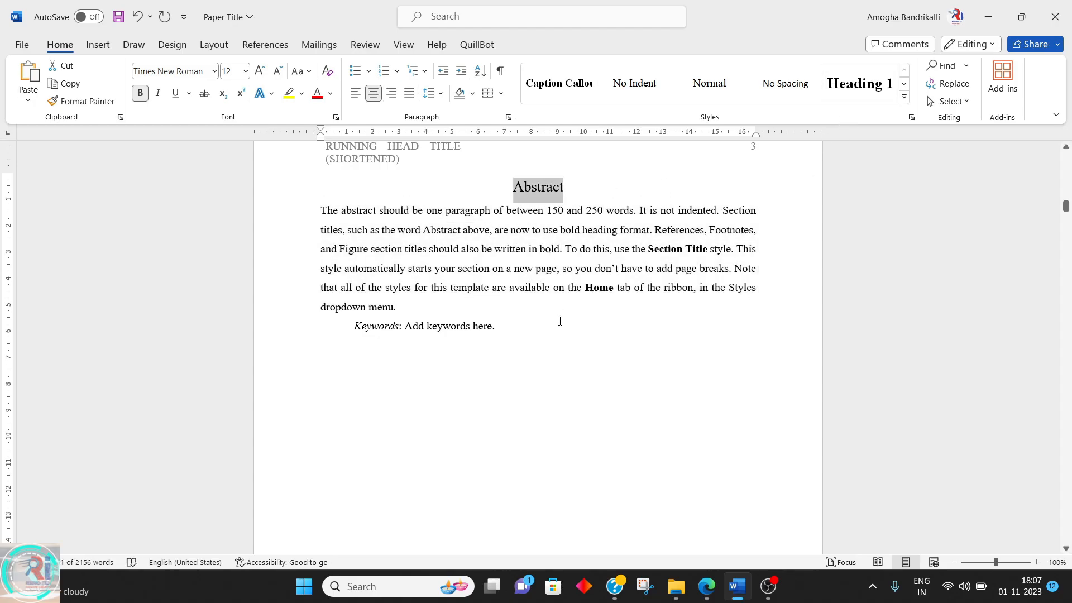
Make the Heading 1 style bold
right_click(862, 86)
click(902, 115)
click(489, 216)
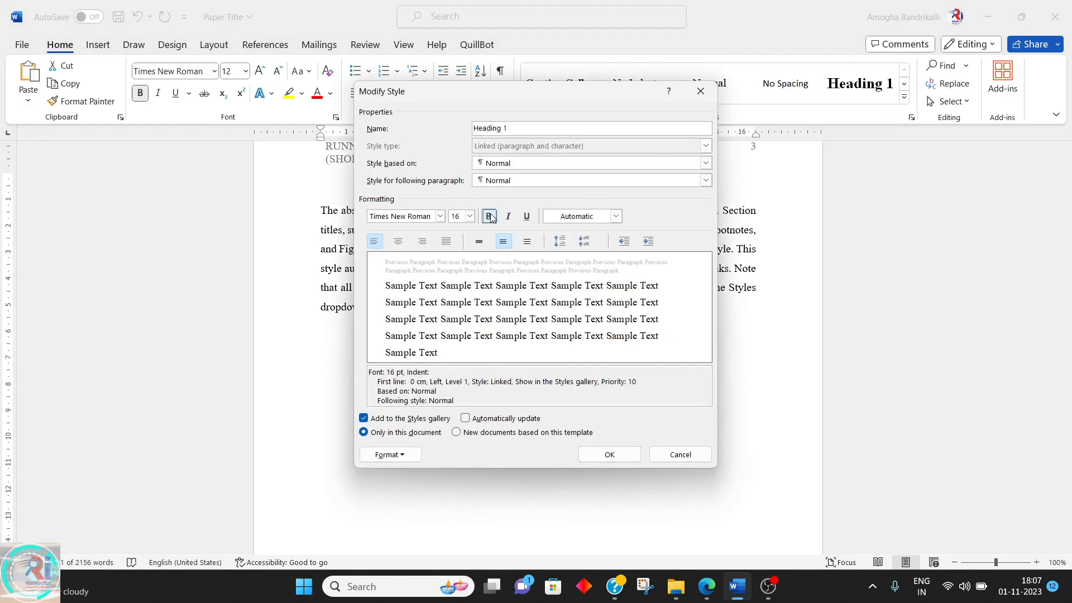
click(606, 459)
Apply the Heading 1 style to the "Chapter-1" line
scroll(602, 455, down, 5)
scroll(603, 447, down, 10)
scroll(602, 446, up, 2)
click(342, 295)
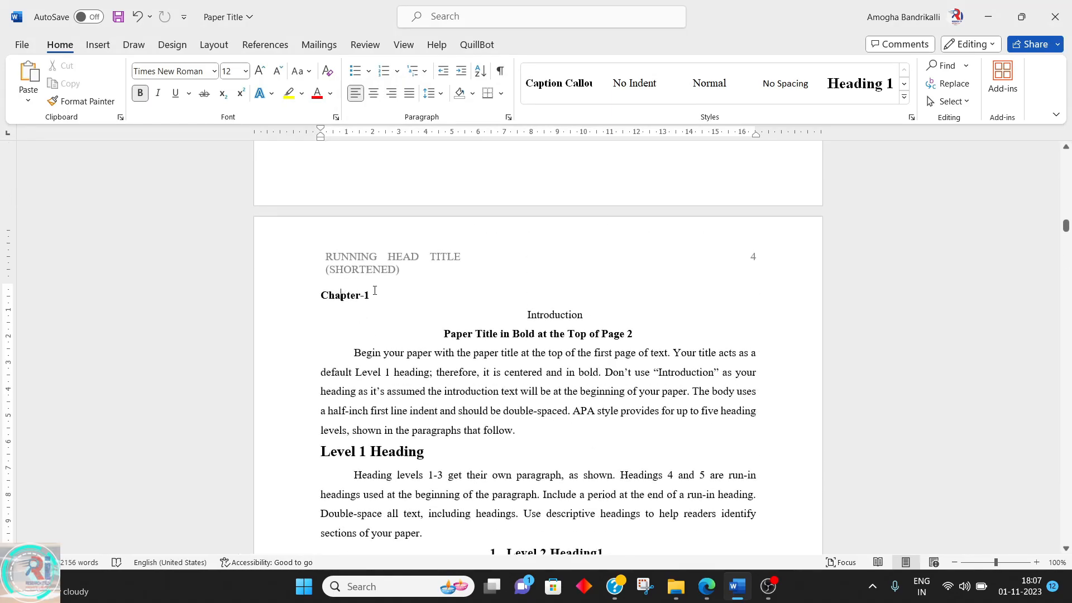
click(857, 81)
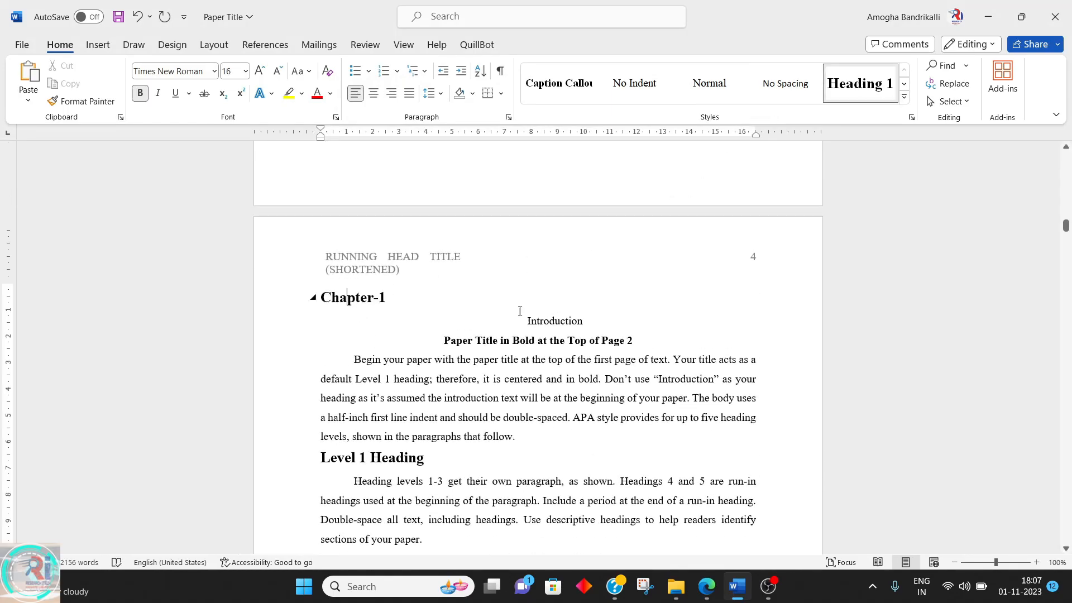
Apply the numbered Heading 2 style to the Introduction line
click(541, 320)
click(903, 96)
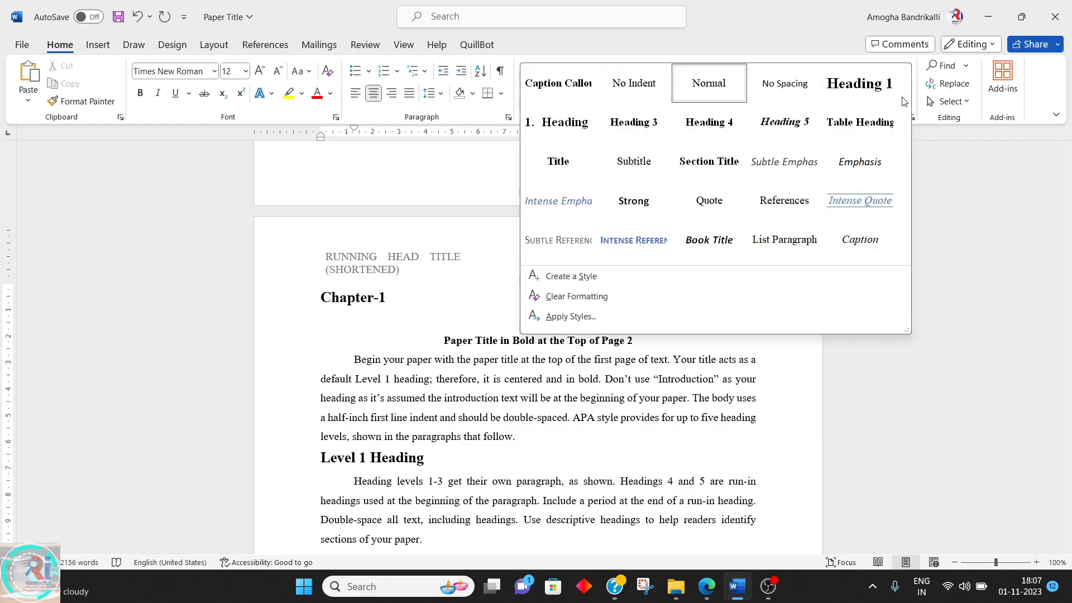
click(560, 121)
Turn on the All caps font effect in the Heading 2 style
right_click(560, 79)
click(593, 106)
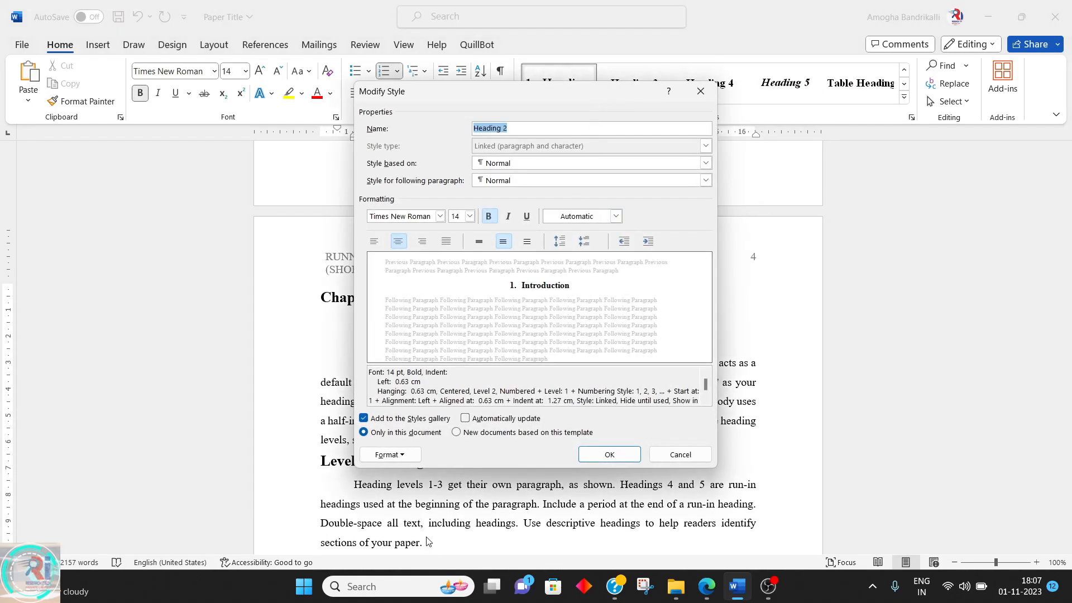
click(396, 454)
click(417, 322)
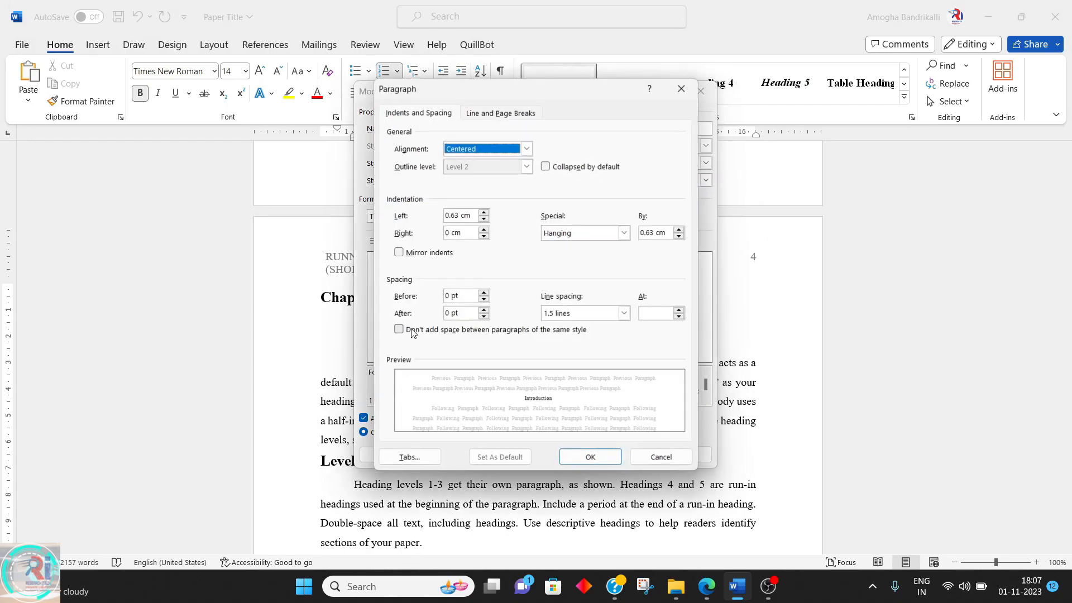
click(649, 454)
click(385, 454)
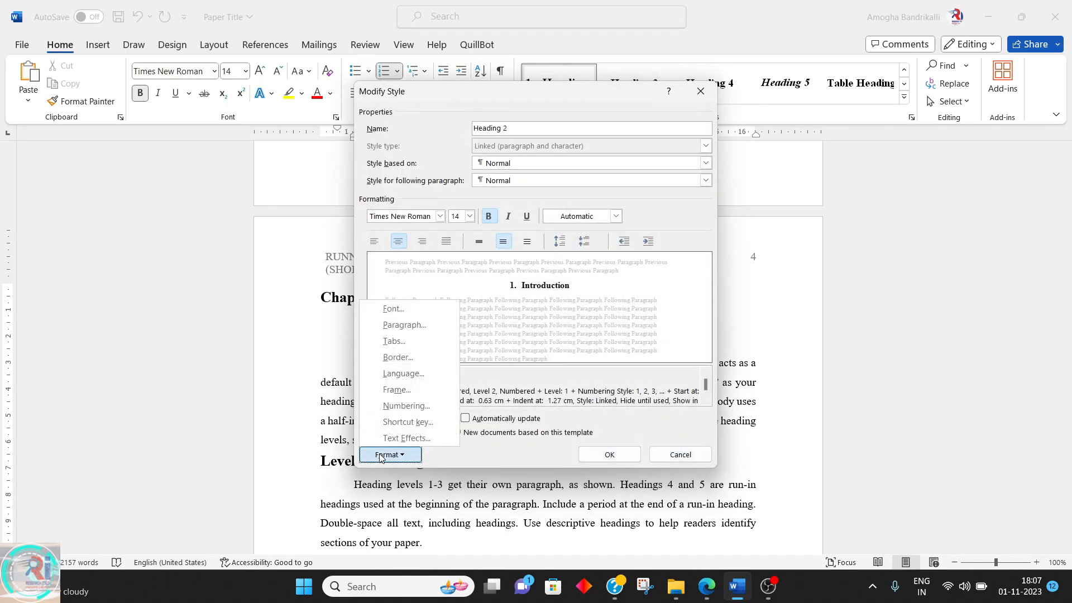
click(393, 308)
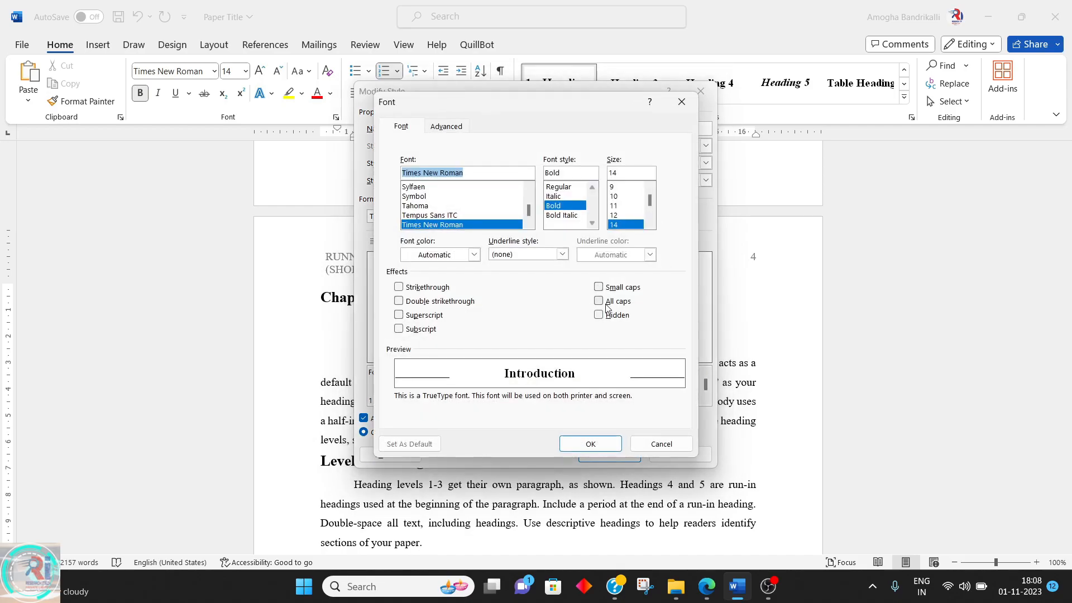
click(599, 302)
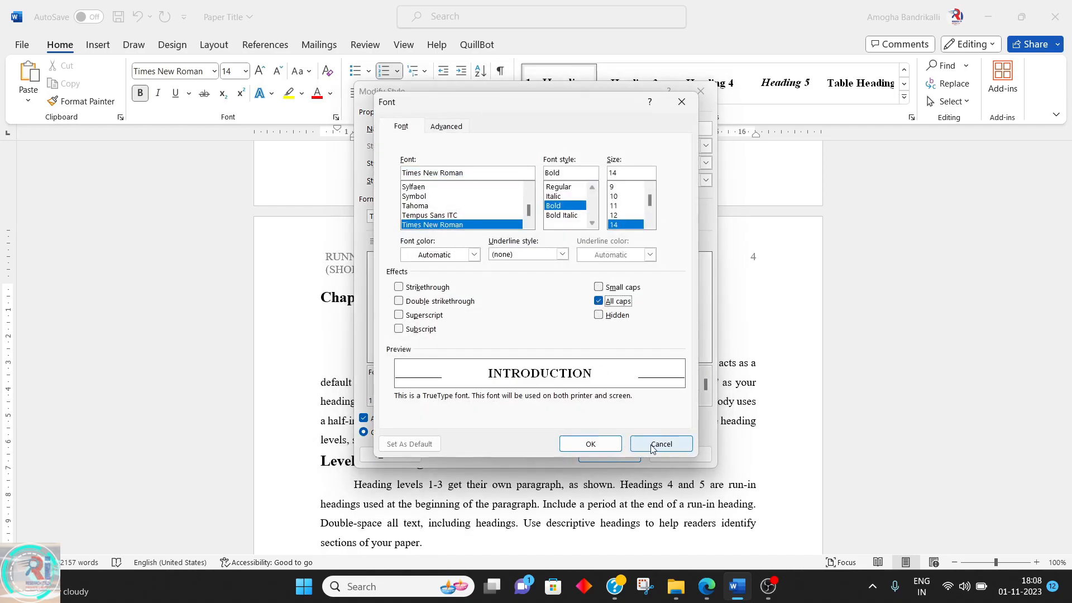
click(614, 445)
click(385, 454)
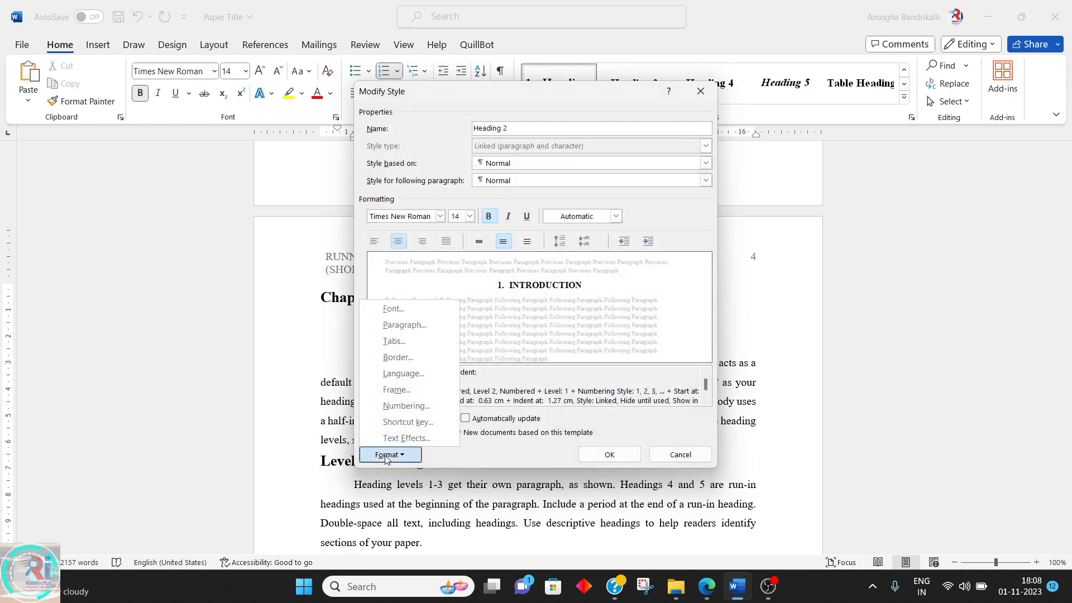
click(411, 307)
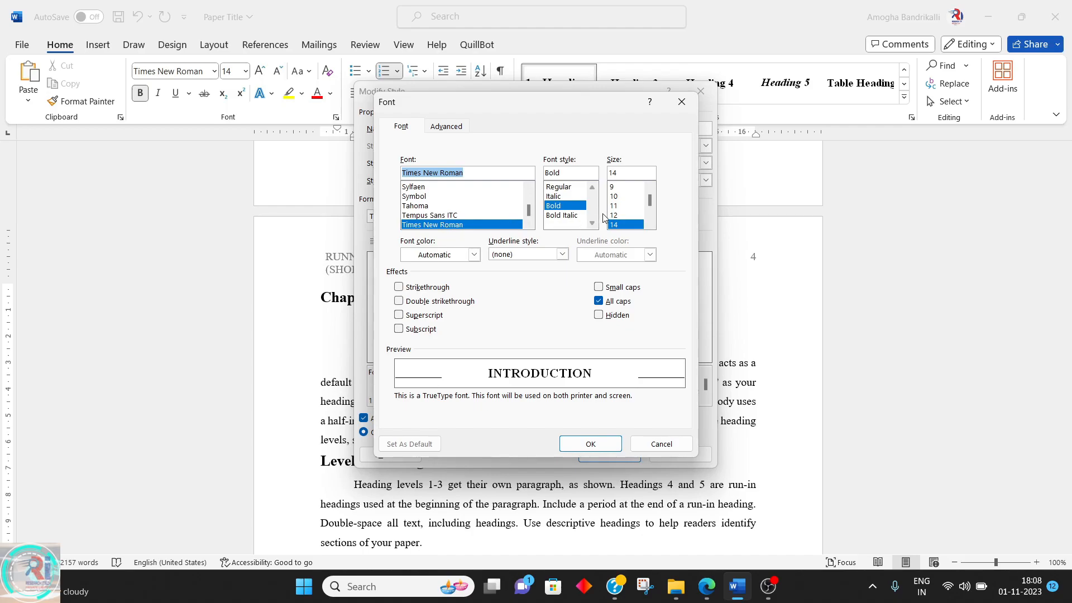
click(590, 443)
click(606, 448)
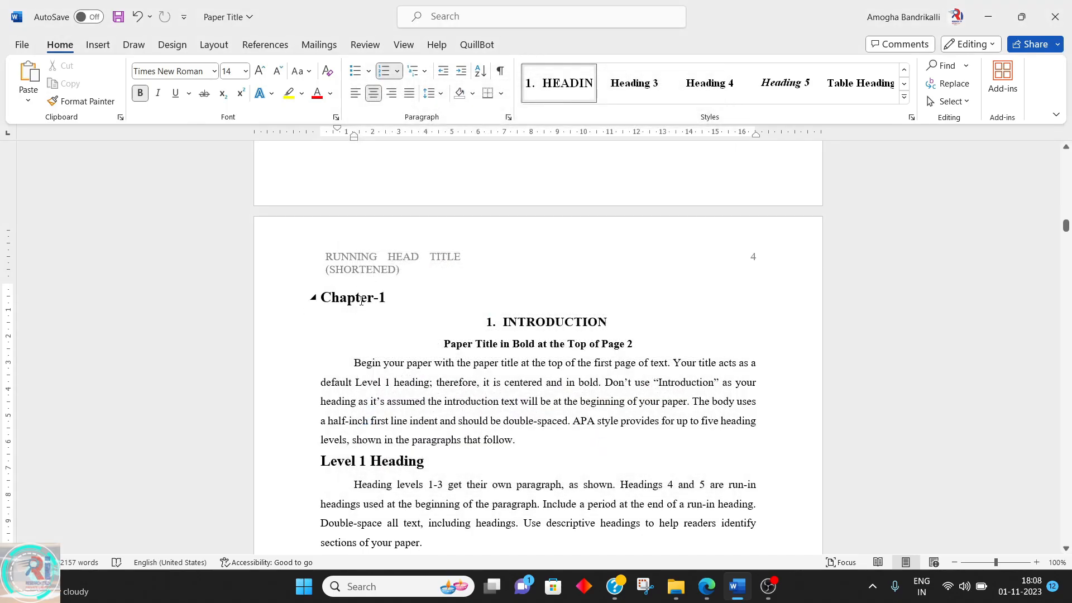
Turn on the All caps font effect in the Heading 1 style
click(904, 70)
right_click(863, 85)
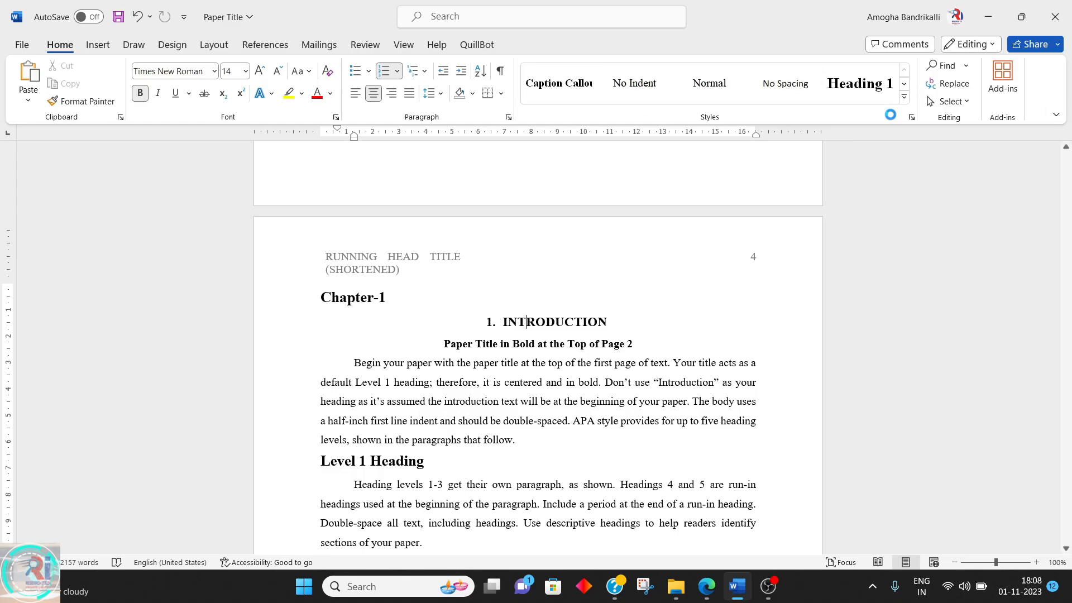
click(890, 118)
click(385, 455)
click(405, 314)
click(597, 302)
click(591, 443)
click(604, 454)
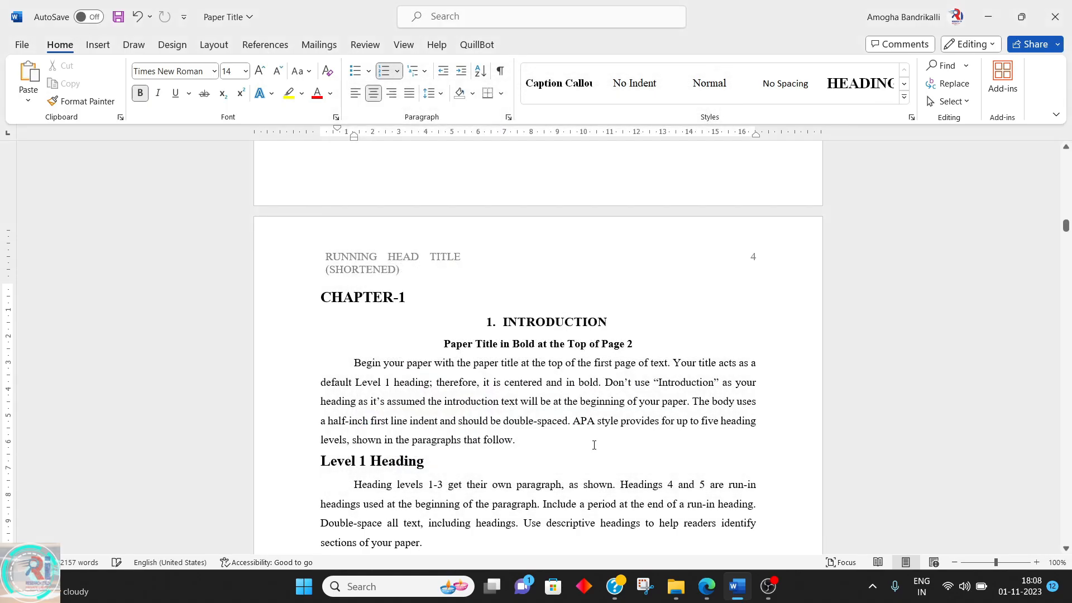
Apply the Heading 3 style to the "Paper Title in Bold at the Top of Page 2" line
triple_click(527, 343)
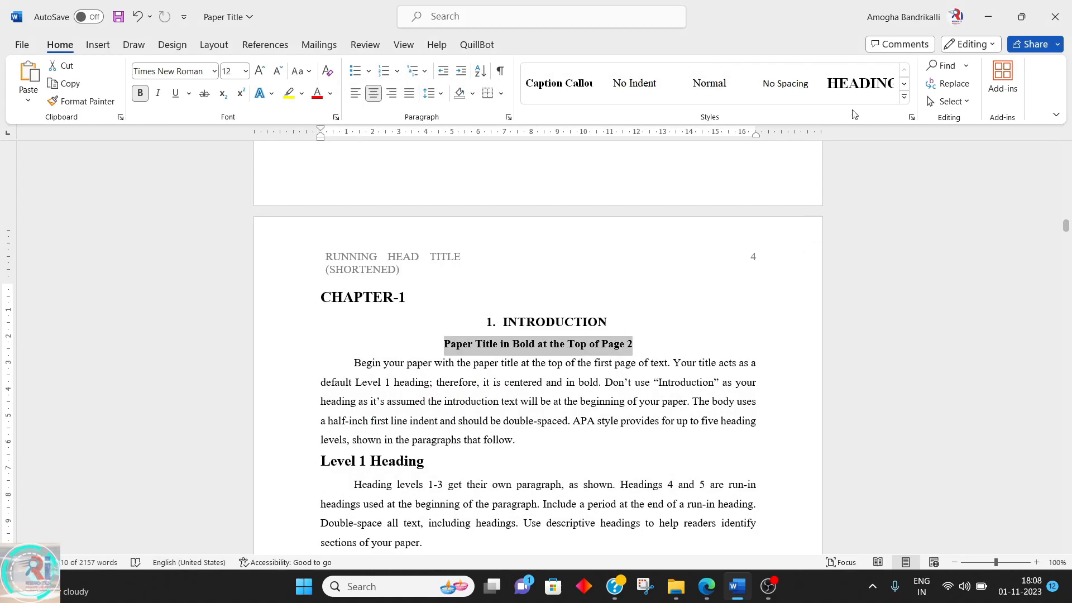
click(904, 96)
click(627, 122)
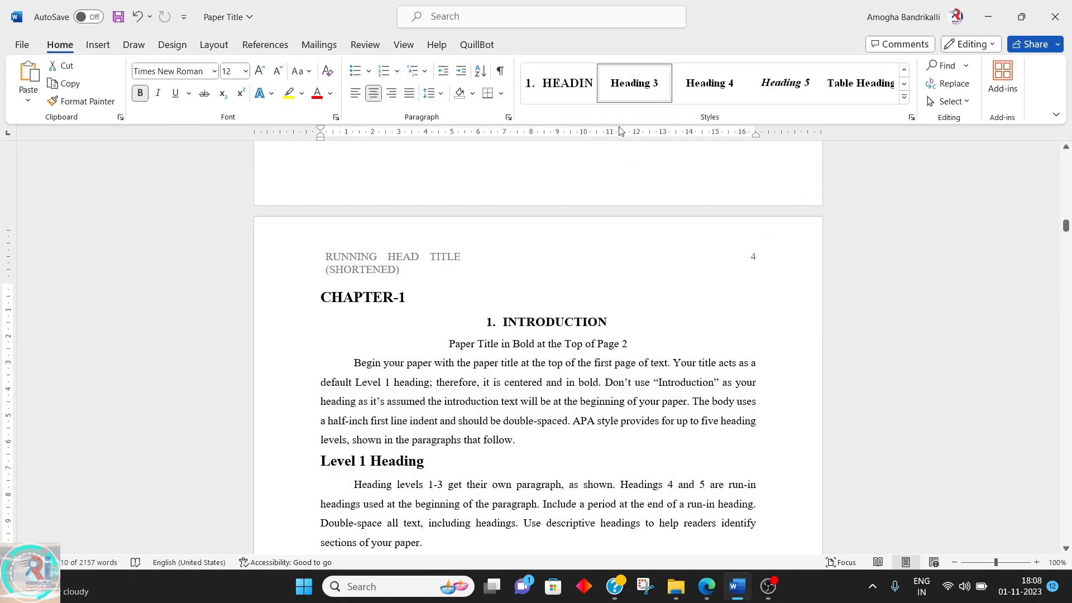
Set the Heading 3 style's font size to 12 pt
right_click(639, 96)
click(663, 124)
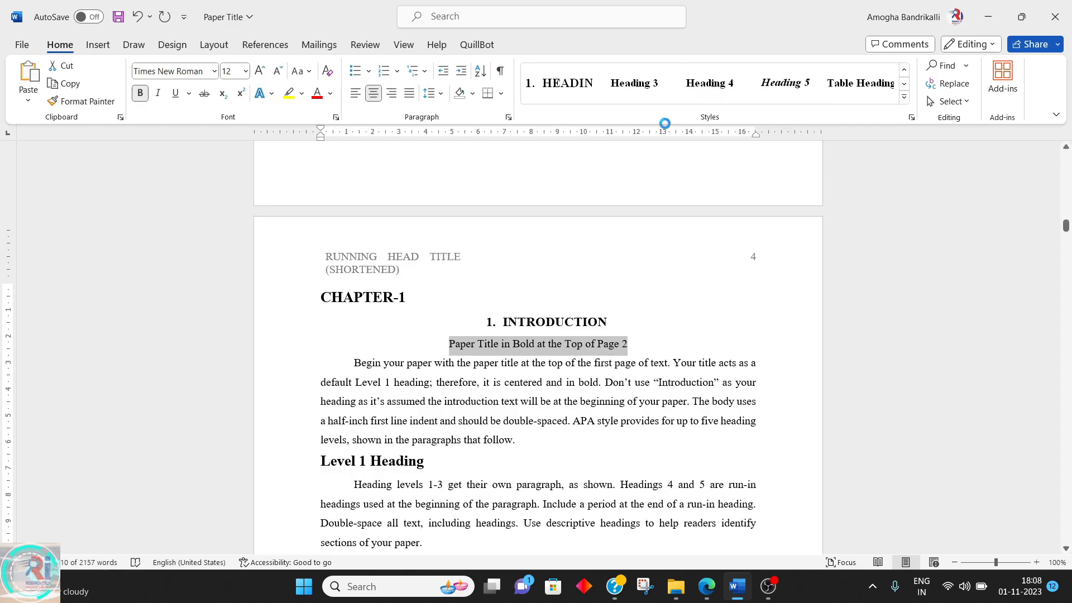
click(469, 216)
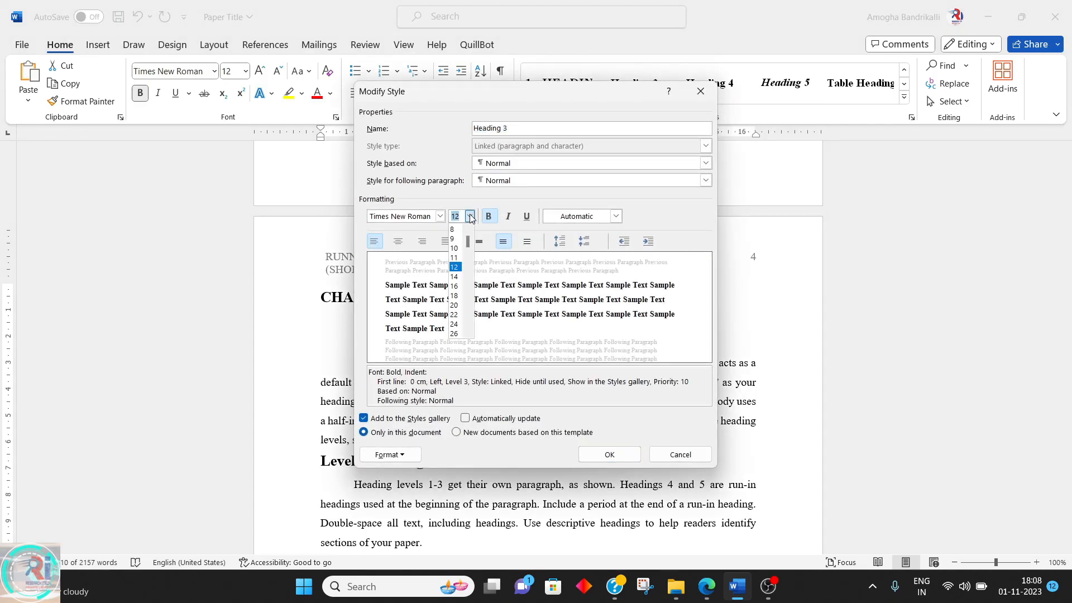
click(455, 268)
click(609, 454)
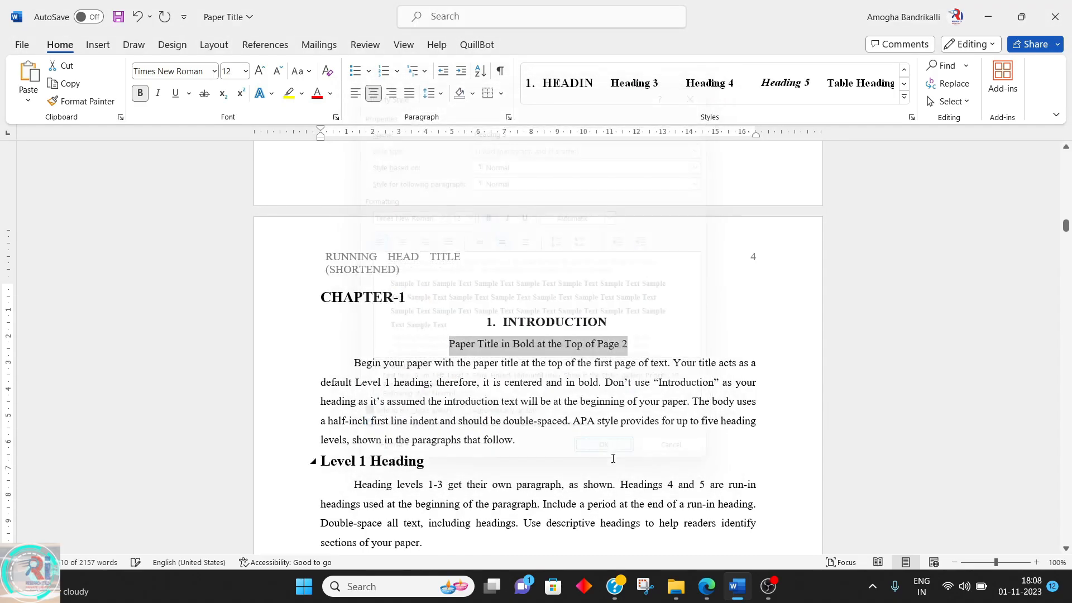
Left-align the "Paper Title in Bold at the Top of Page 2" line
key(End)
triple_click(612, 349)
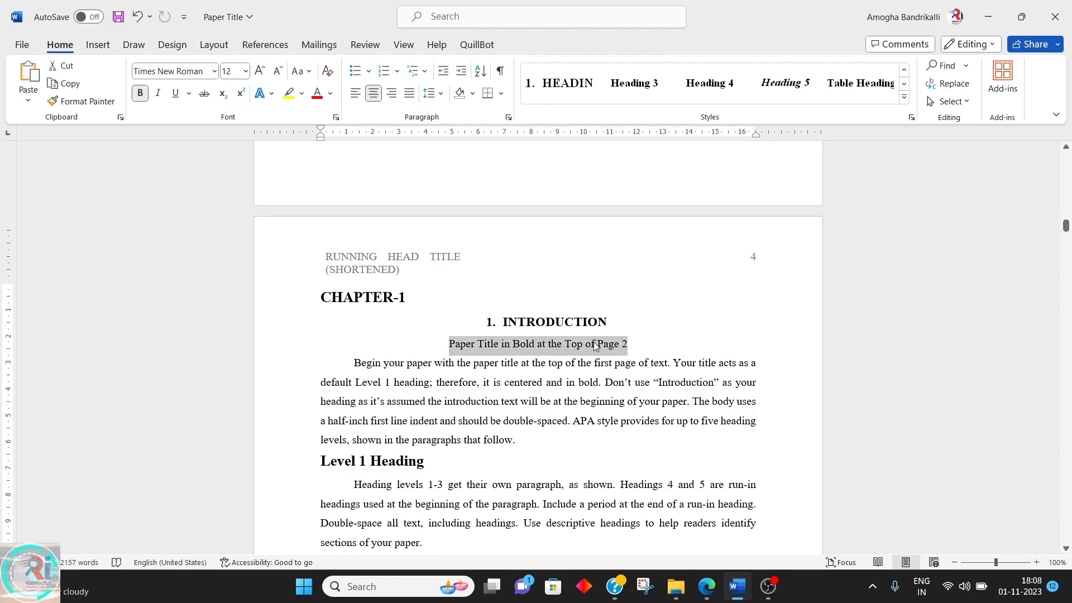
click(356, 92)
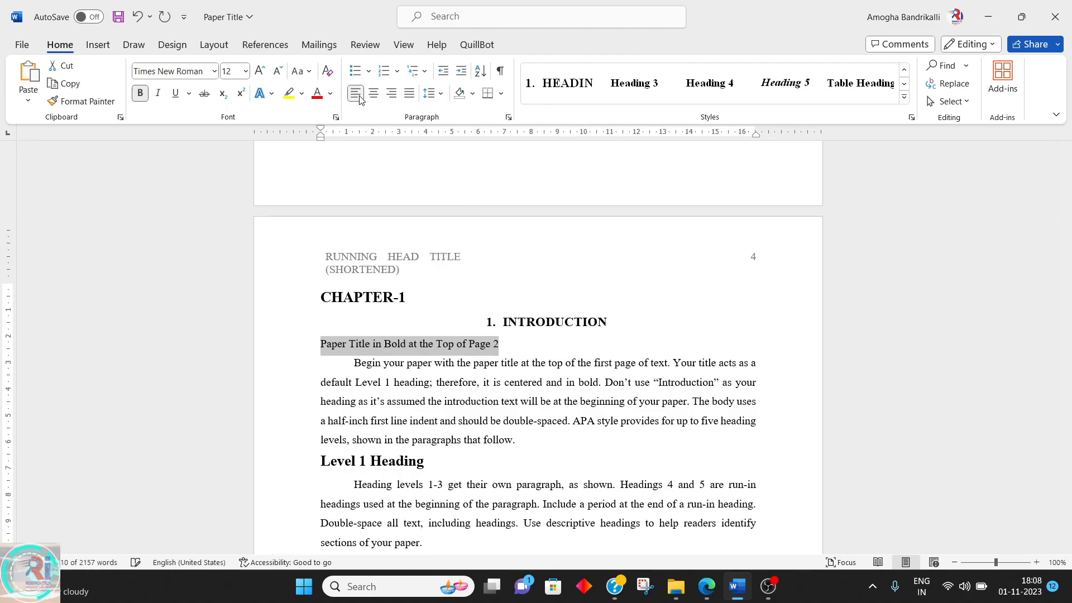
Make the Heading 3 style bold in its Modify Style settings
right_click(631, 81)
click(670, 110)
click(489, 217)
click(489, 216)
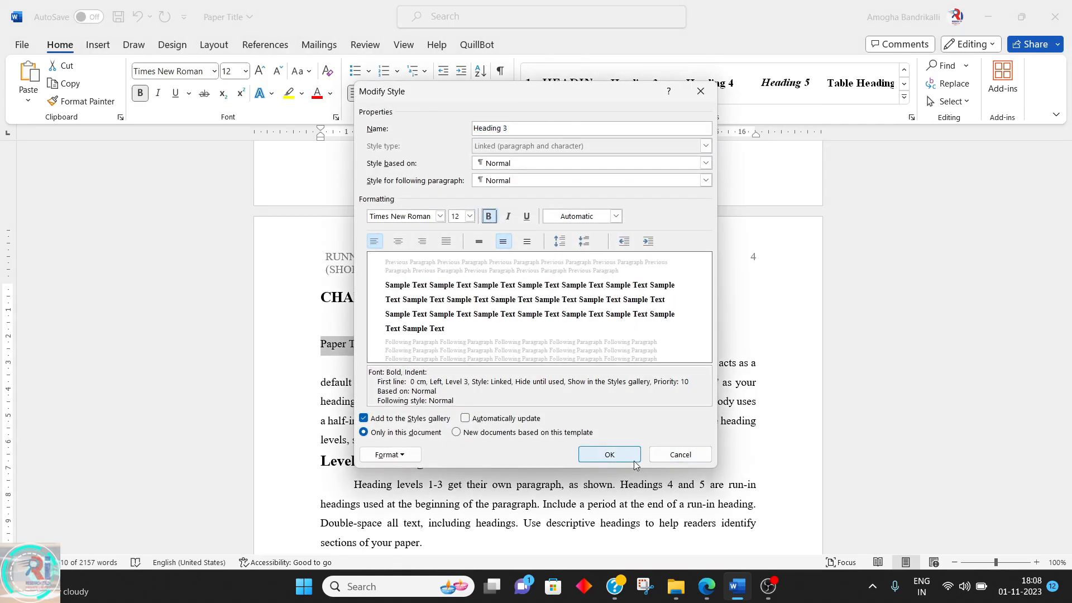
click(609, 455)
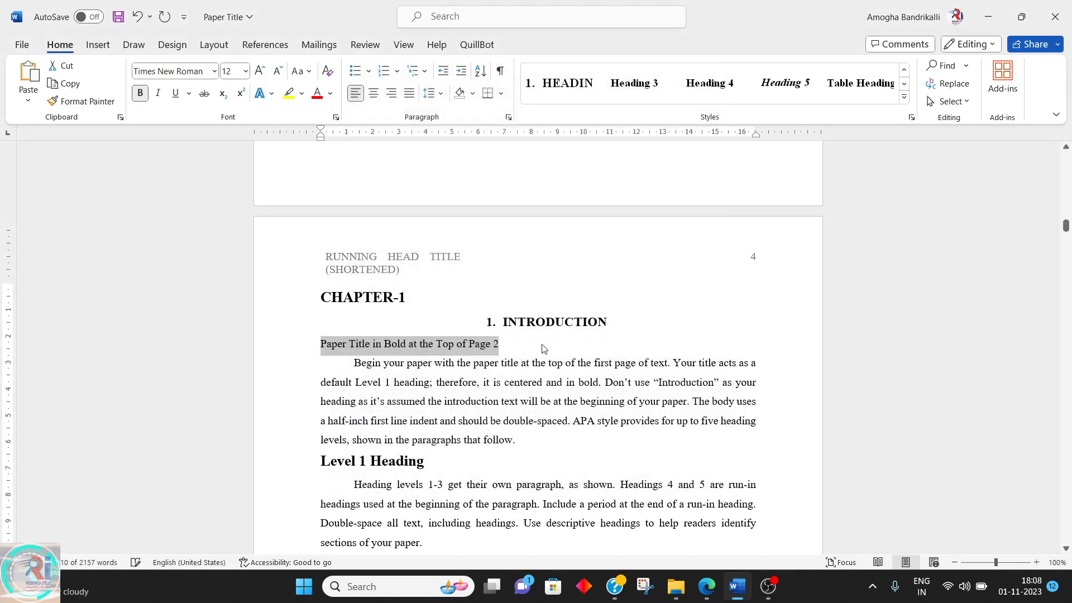
Undo the last change
triple_click(503, 415)
triple_click(419, 464)
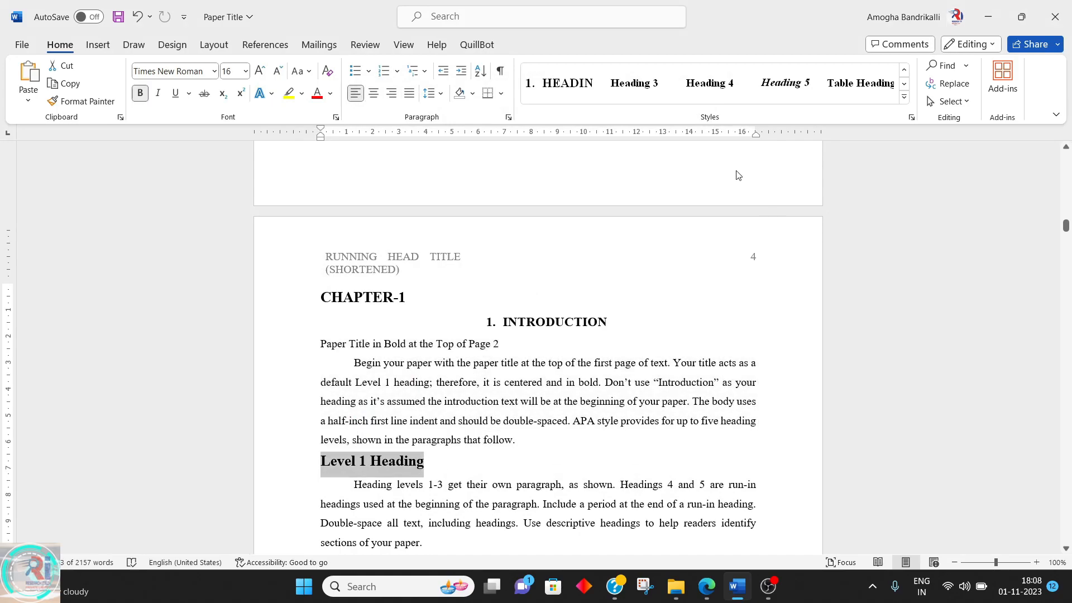
triple_click(343, 358)
click(317, 343)
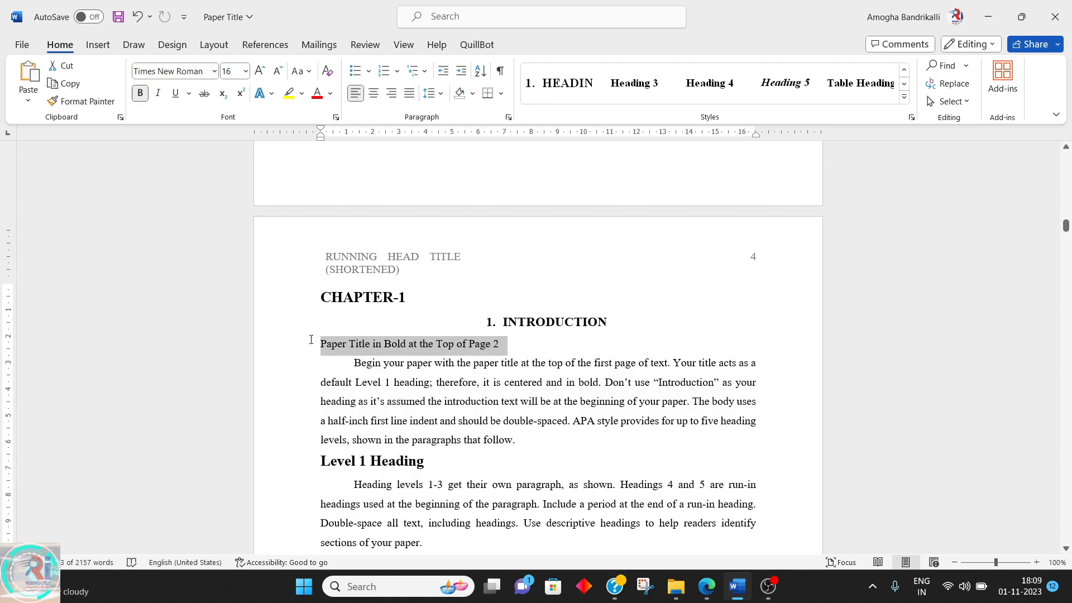
key(ctrl+z)
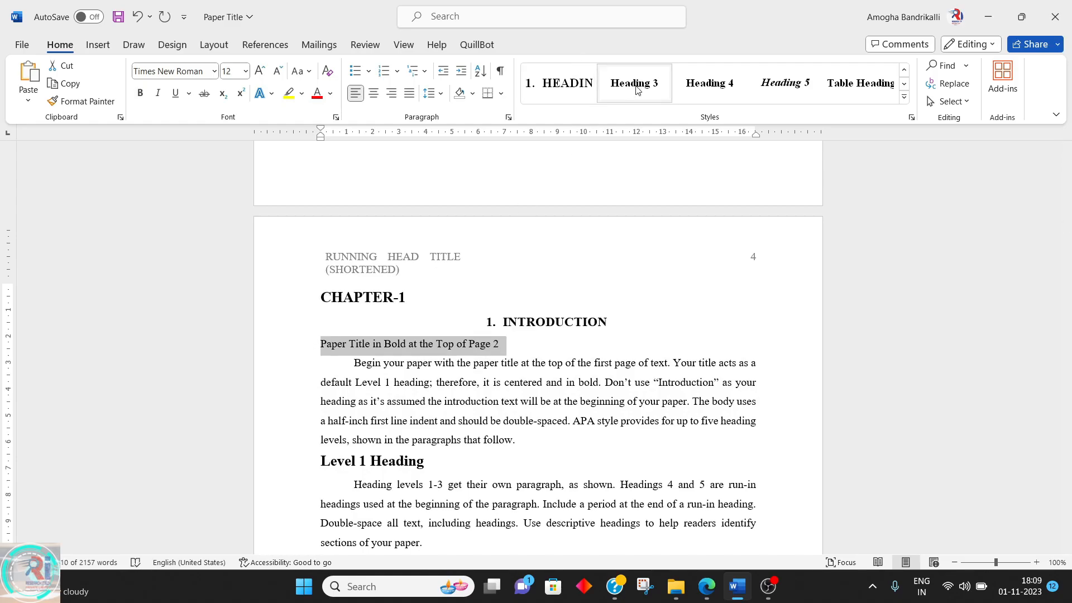
Copy the body paragraph's formatting onto the "Paper Title in Bold at the Top of Page 2" line with Format Painter
right_click(636, 89)
click(477, 378)
triple_click(470, 370)
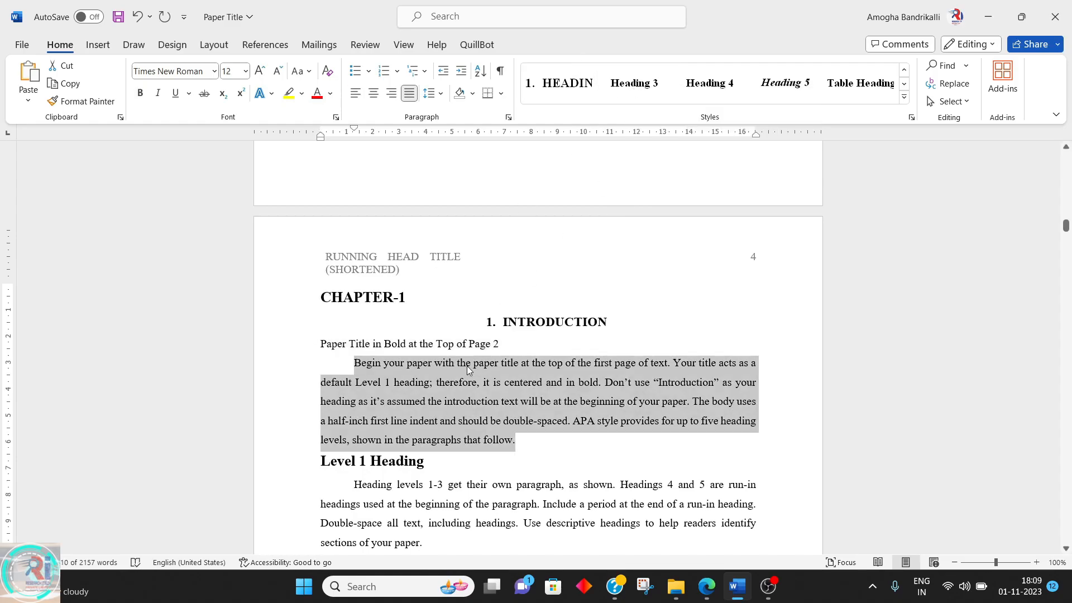
click(84, 106)
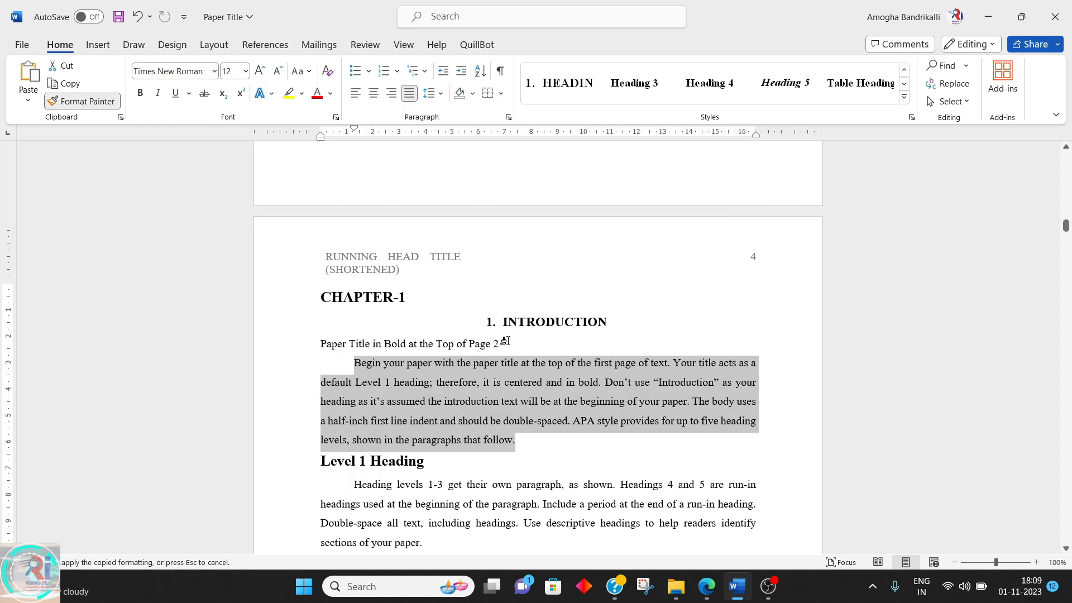
drag(506, 344, 321, 344)
triple_click(456, 395)
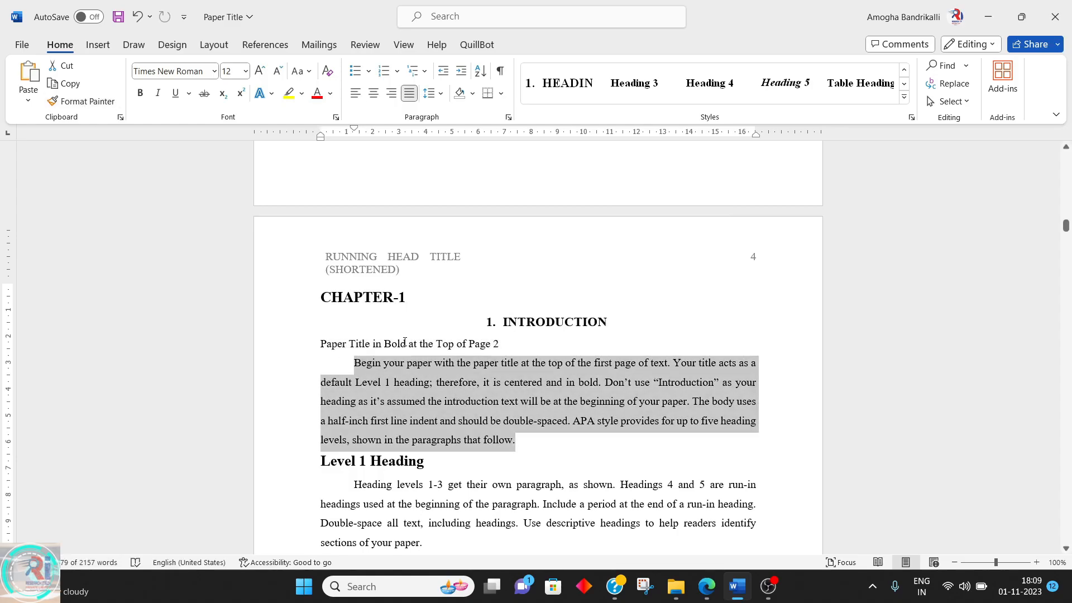
Replace the paper title line's text with "Header 3" and apply the Heading 3 style to it
triple_click(404, 342)
text(Header 1)
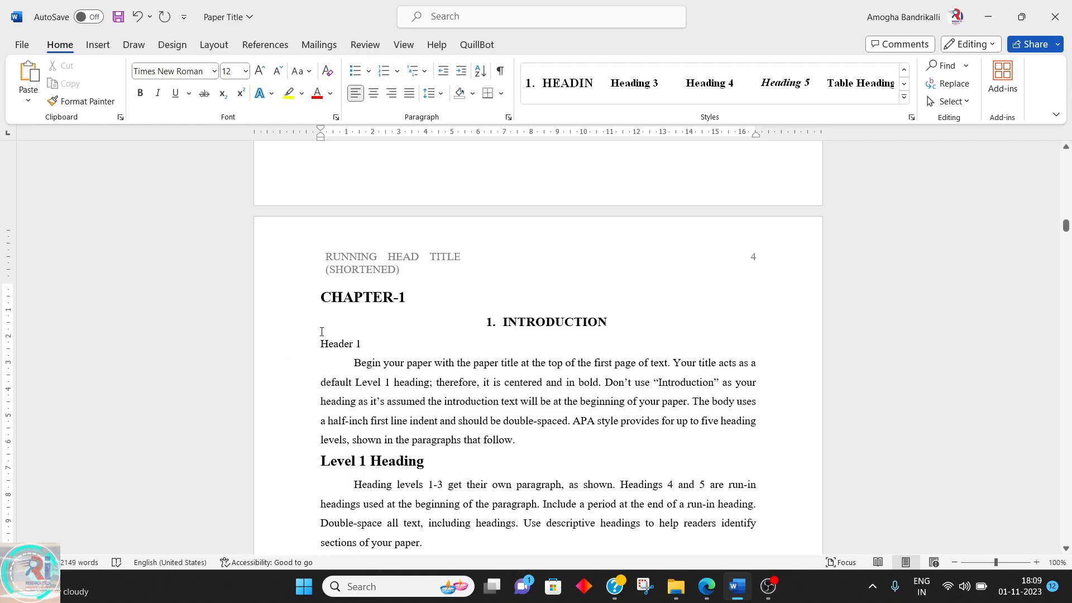
key(BackSpace)
text(3)
drag(364, 346, 320, 344)
click(634, 83)
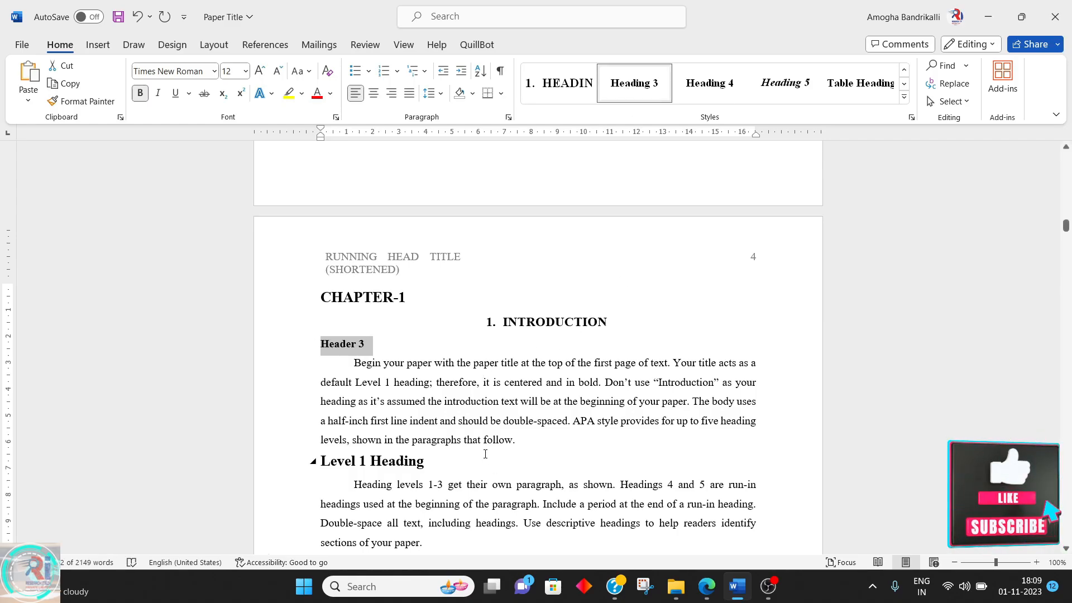
Delete the "Level 1 Heading" line below the introduction paragraph
drag(426, 461, 317, 467)
key(Delete)
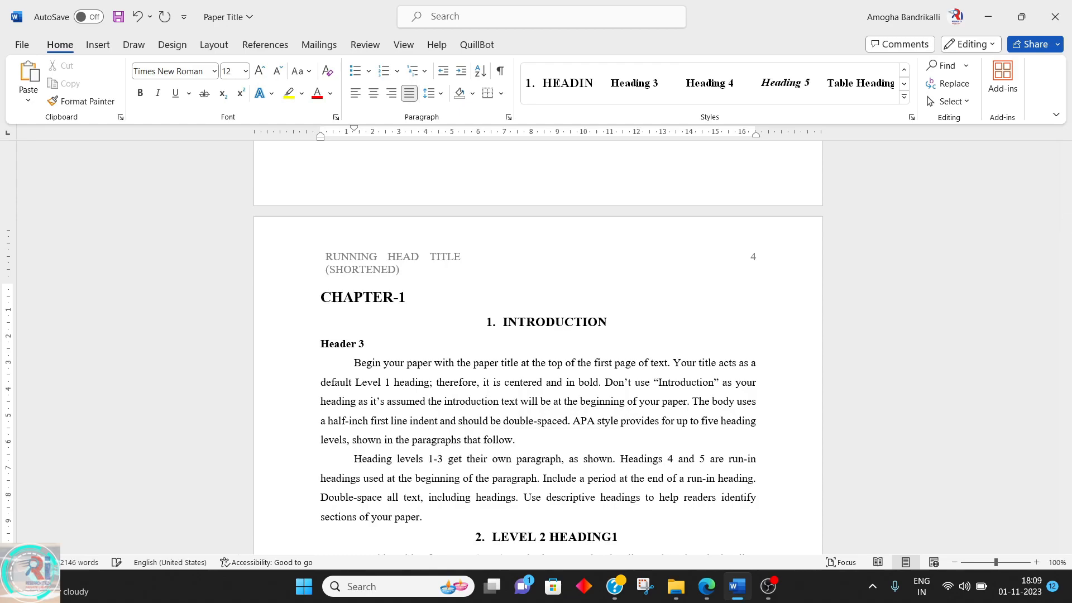
Add a new "Subsection" line above the next paragraph and apply the Heading 4 style to it
key(Return)
text(subsection)
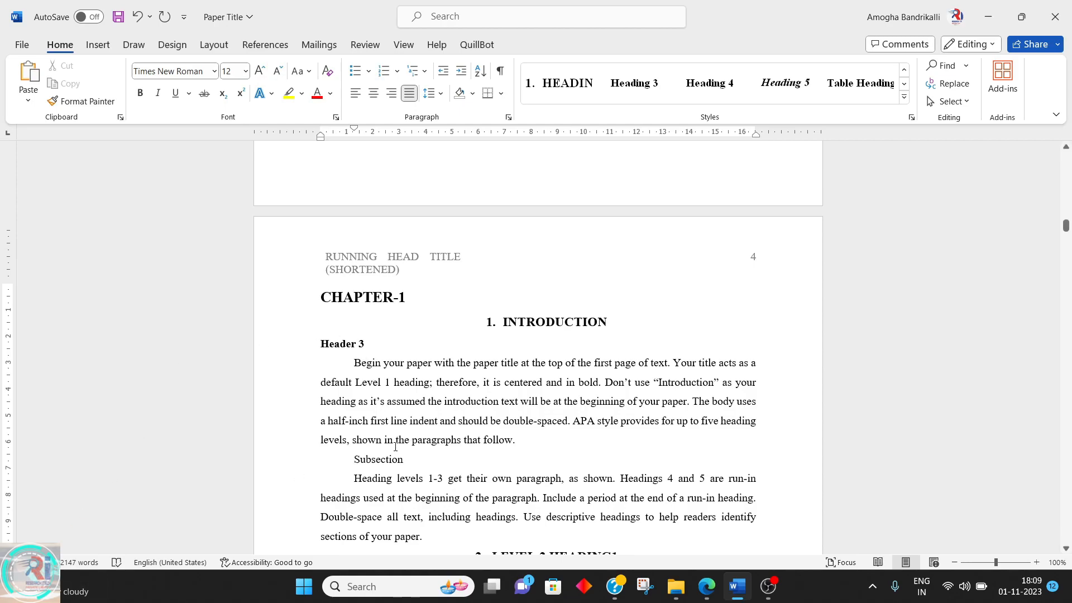
key(shift+Left)
key(shift+Left)
key(shift+Left)
key(shift+Left)
key(shift+Left)
key(shift+Left)
key(shift+Left)
key(shift+Left)
key(shift+Left)
key(shift+Left)
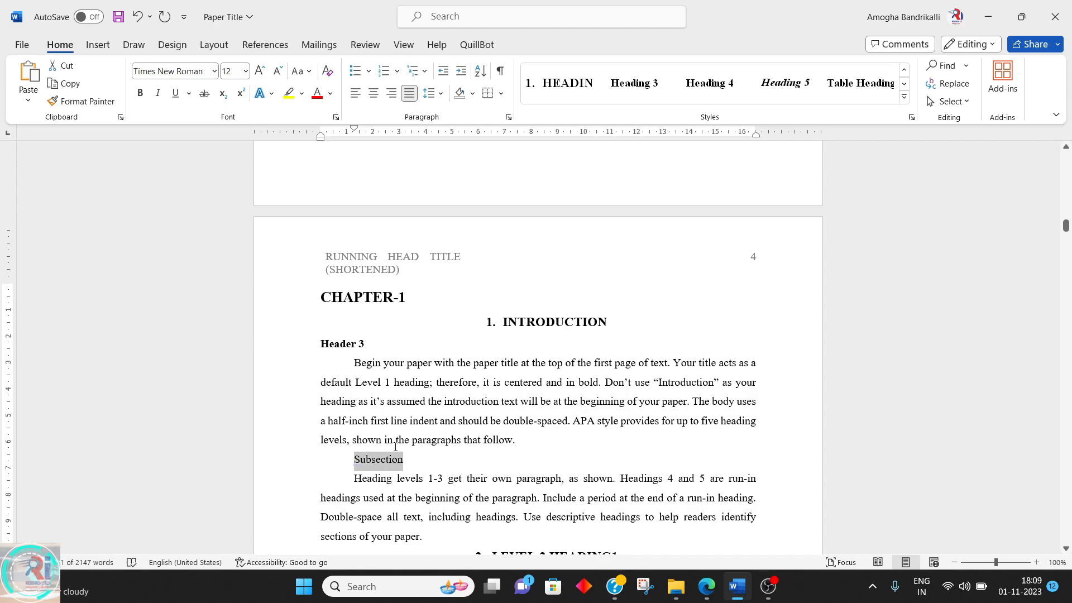
click(695, 84)
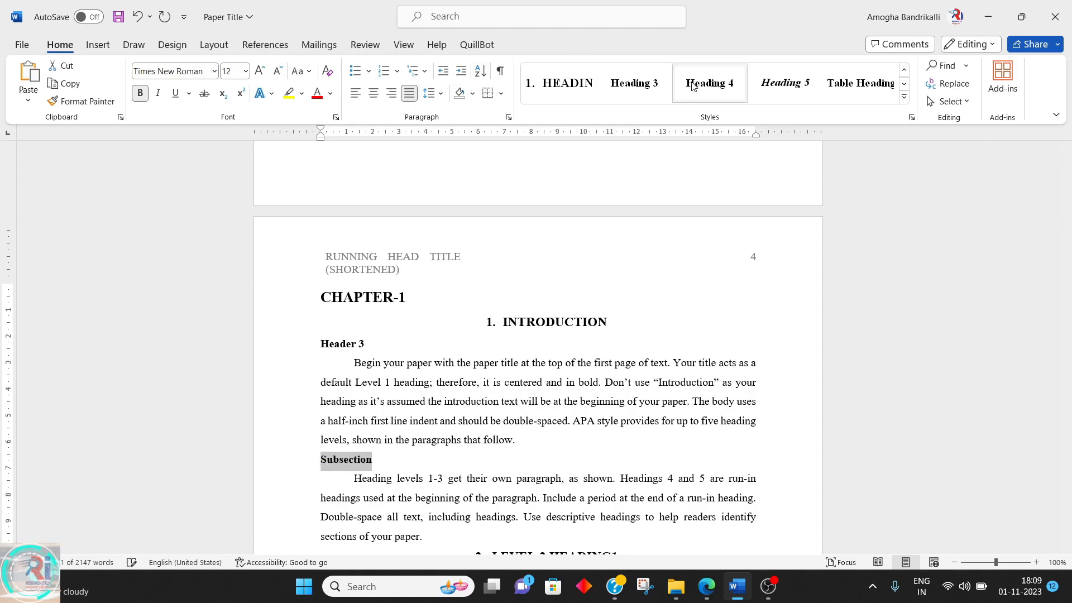
right_click(695, 83)
click(728, 109)
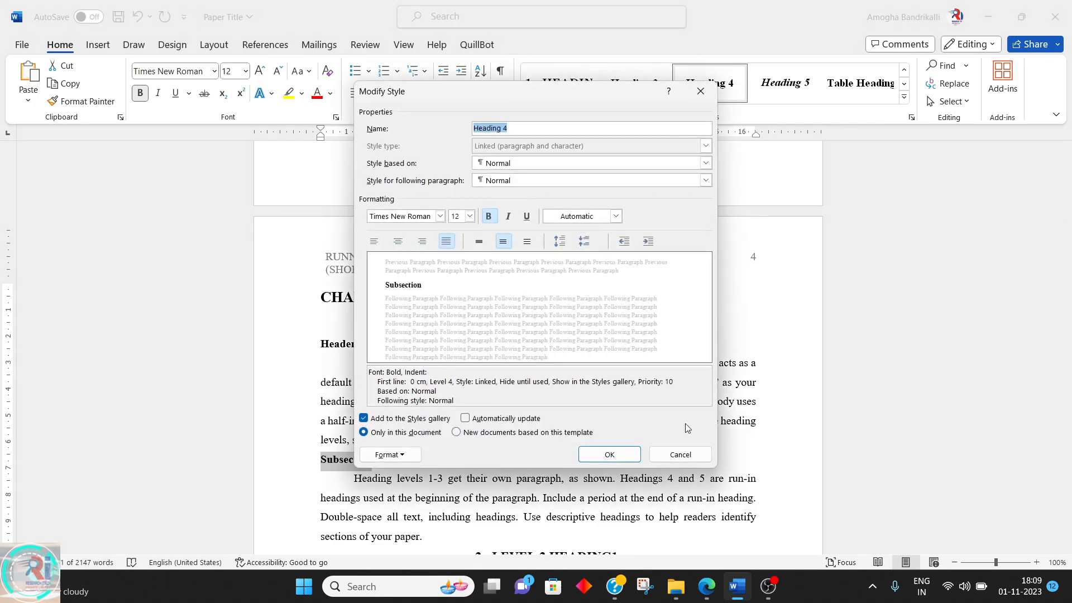
click(678, 453)
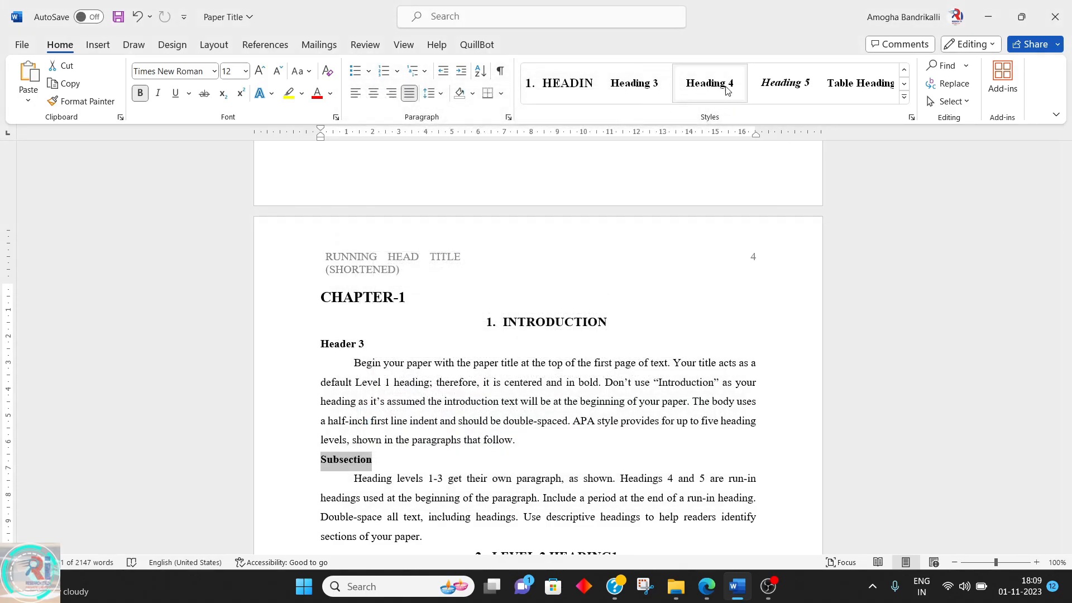
Delete the text of the "2. LEVEL 2 HEADING1" line
scroll(451, 439, down, 5)
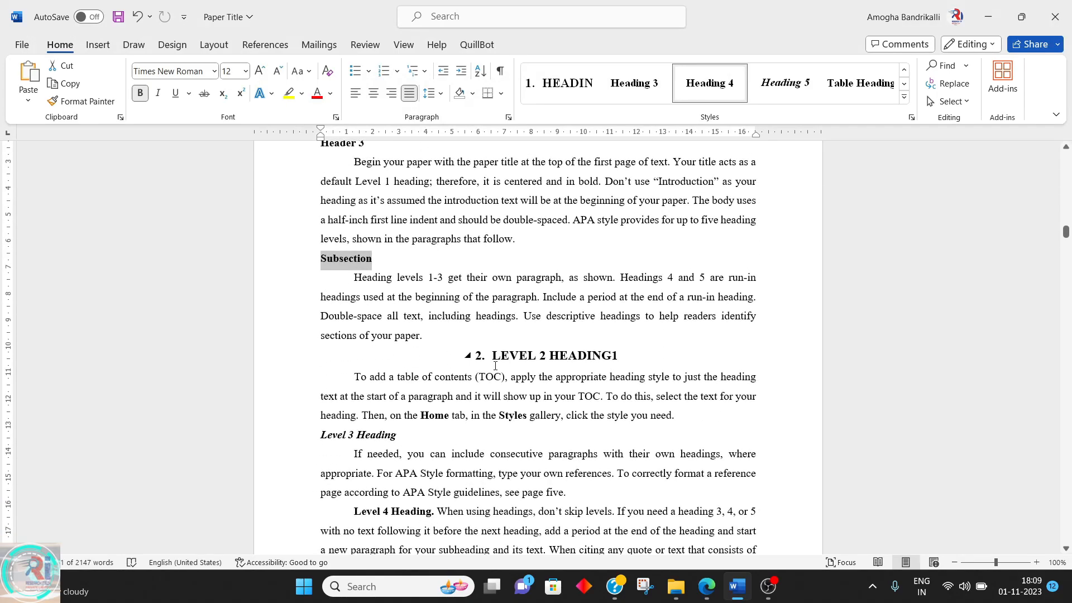
triple_click(520, 355)
key(ctrl+b)
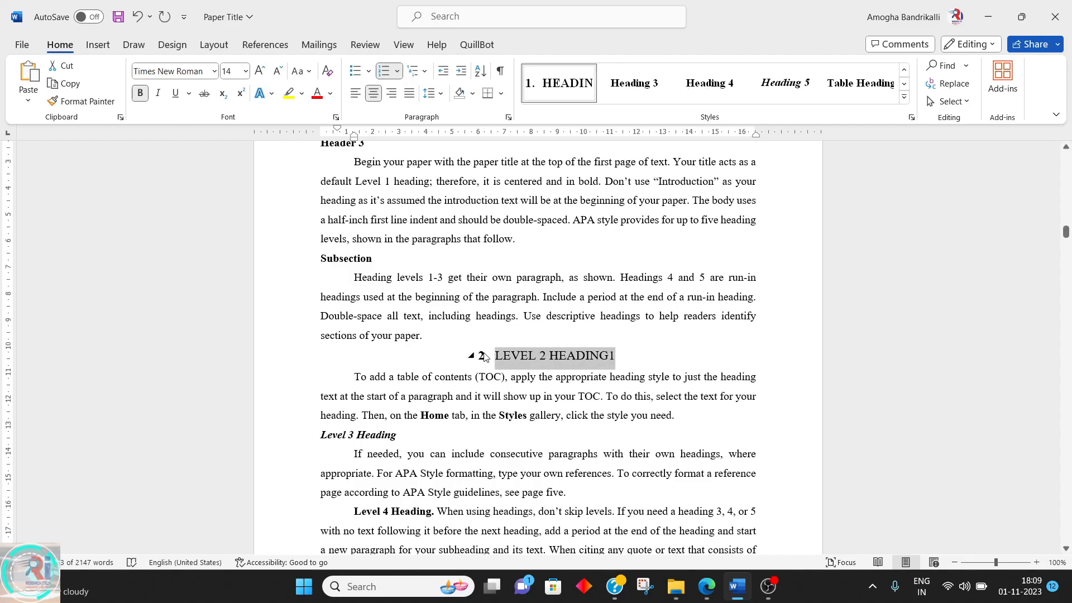
key(BackSpace)
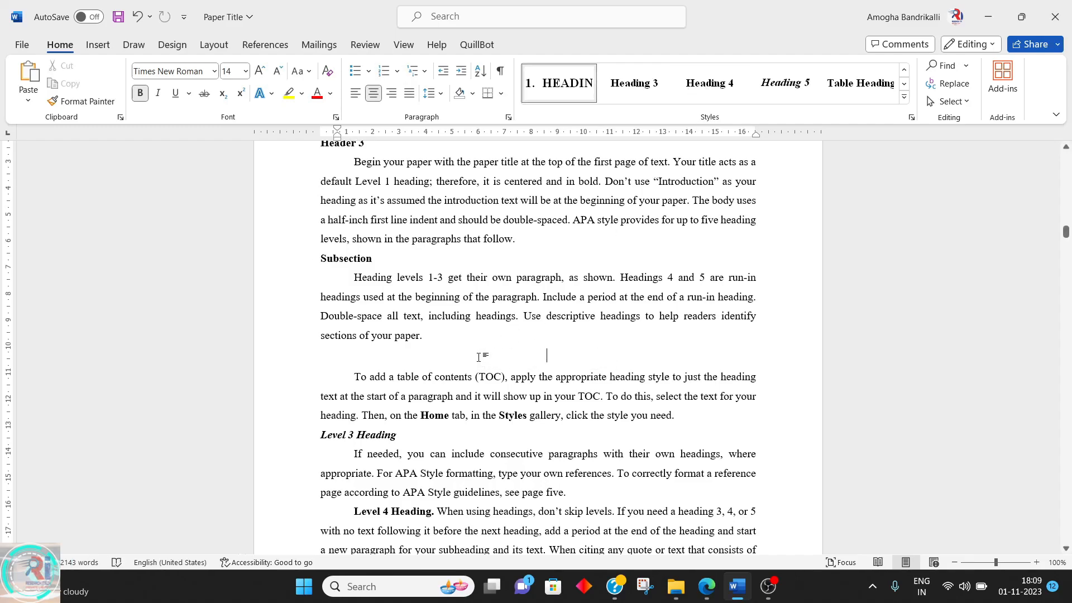
Apply the HEADING chapter style to the "Chapter – 2" line on page 6
scroll(479, 357, down, 8)
scroll(464, 363, up, 5)
scroll(463, 362, down, 15)
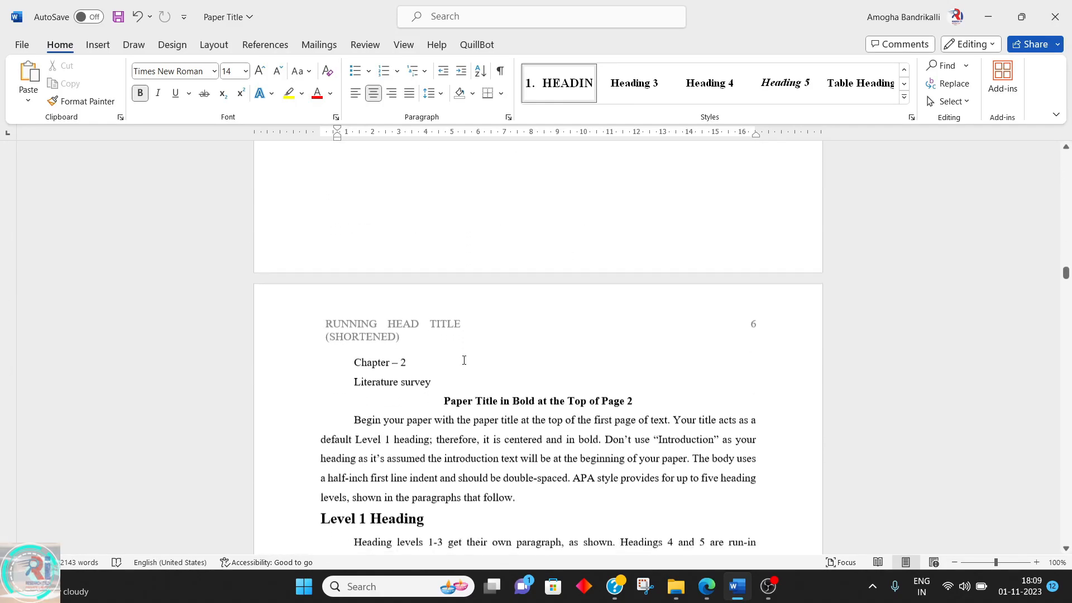
scroll(464, 360, down, 3)
click(385, 250)
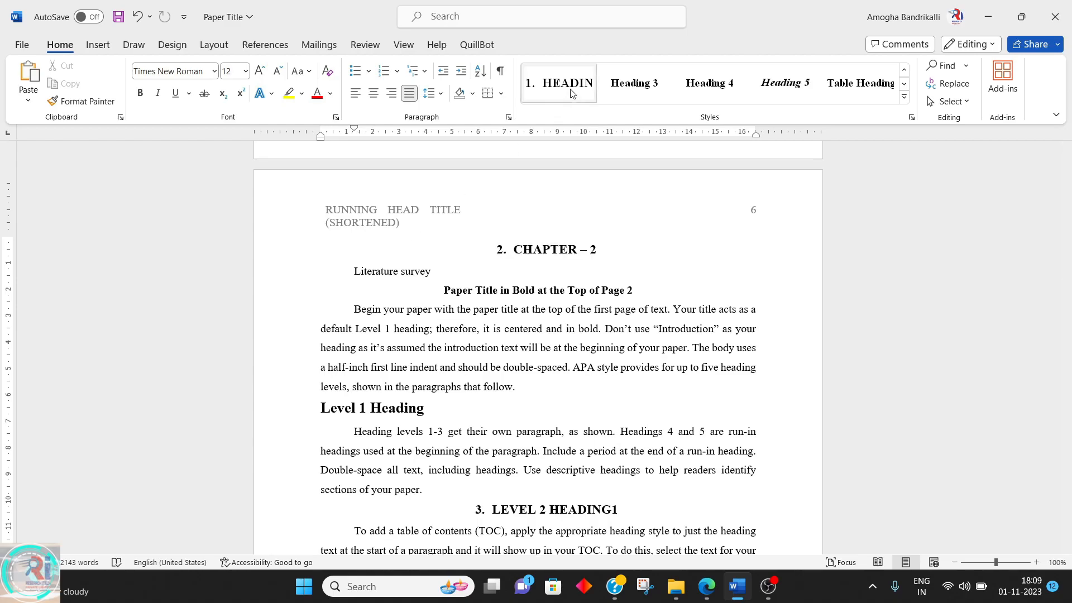
click(905, 69)
click(847, 84)
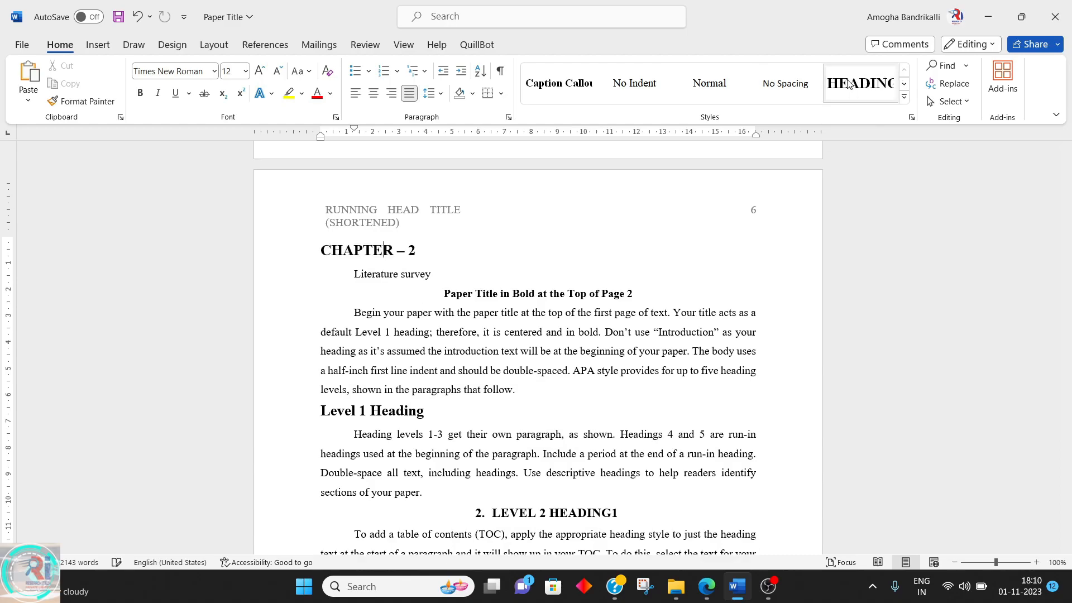
Apply the numbered Heading 1 style to the "Literature survey" line
click(401, 274)
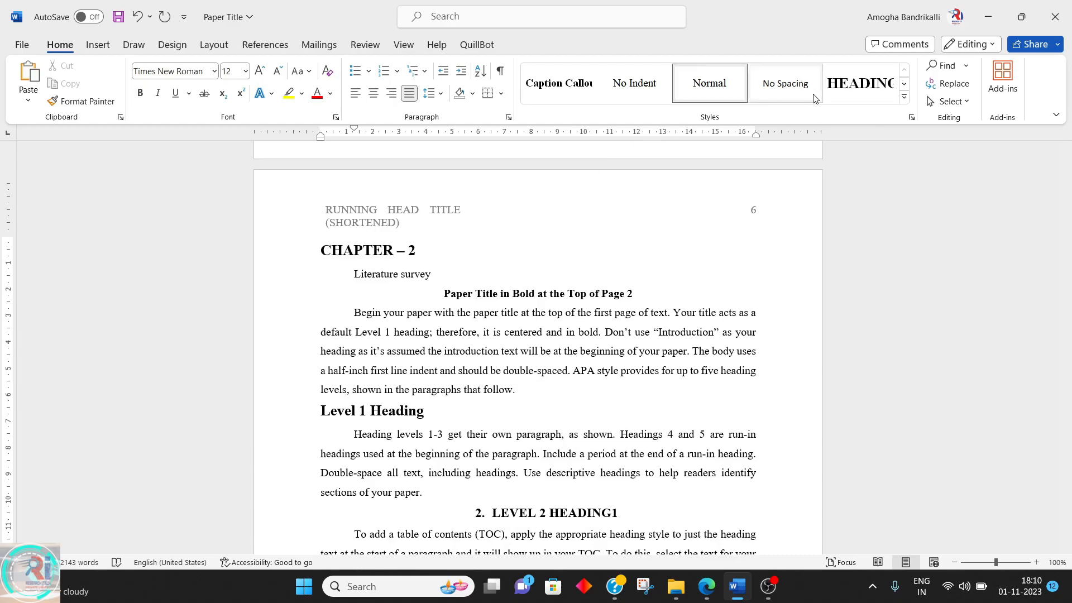
click(904, 96)
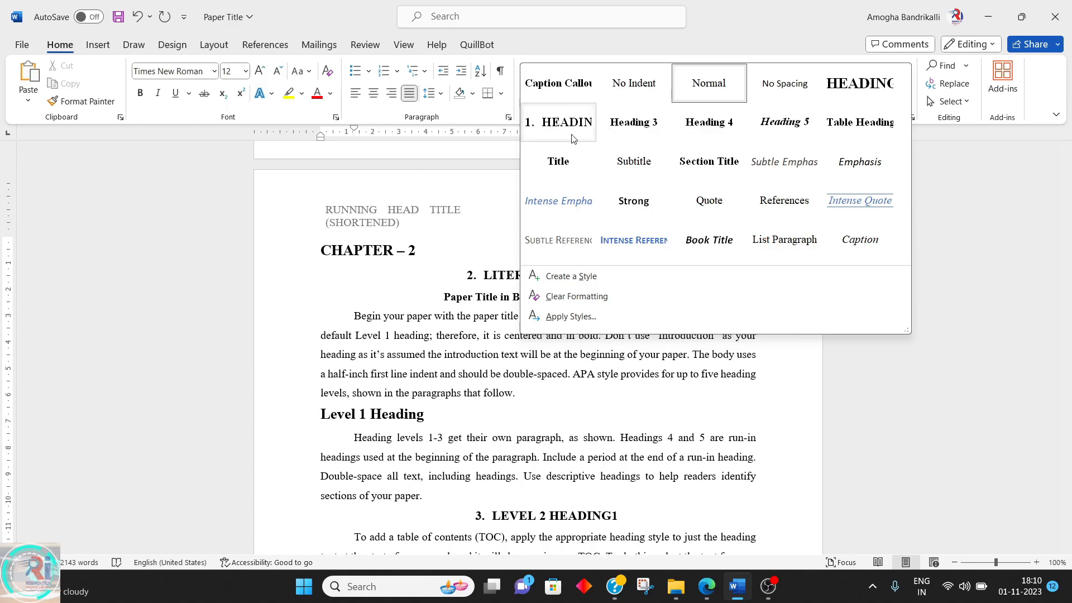
click(561, 122)
Delete the empty numbered heading line left below the Level 1 paragraphs
click(472, 275)
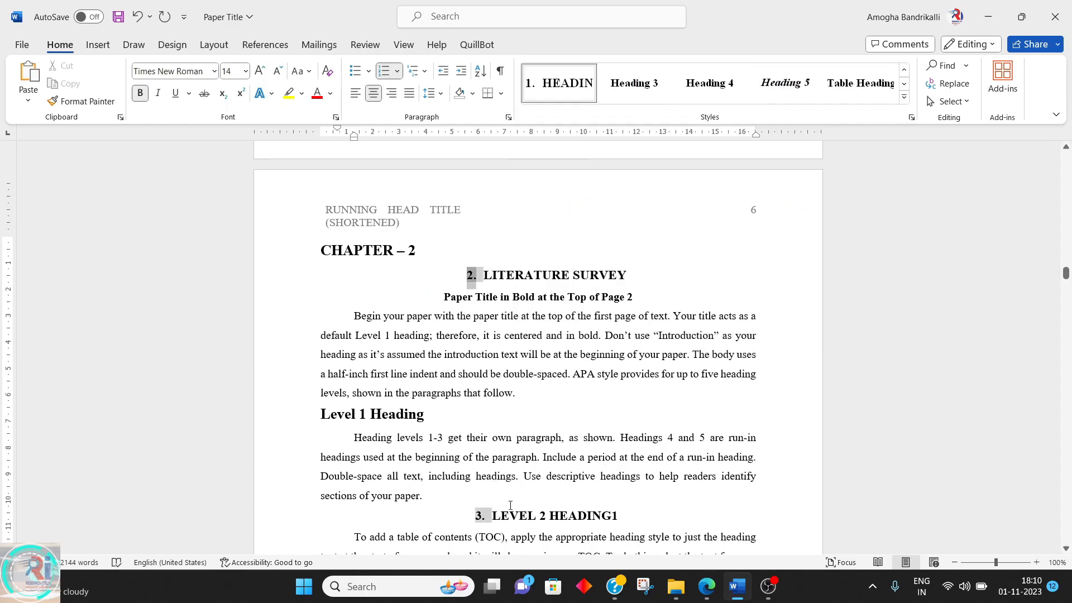
triple_click(615, 523)
key(Delete)
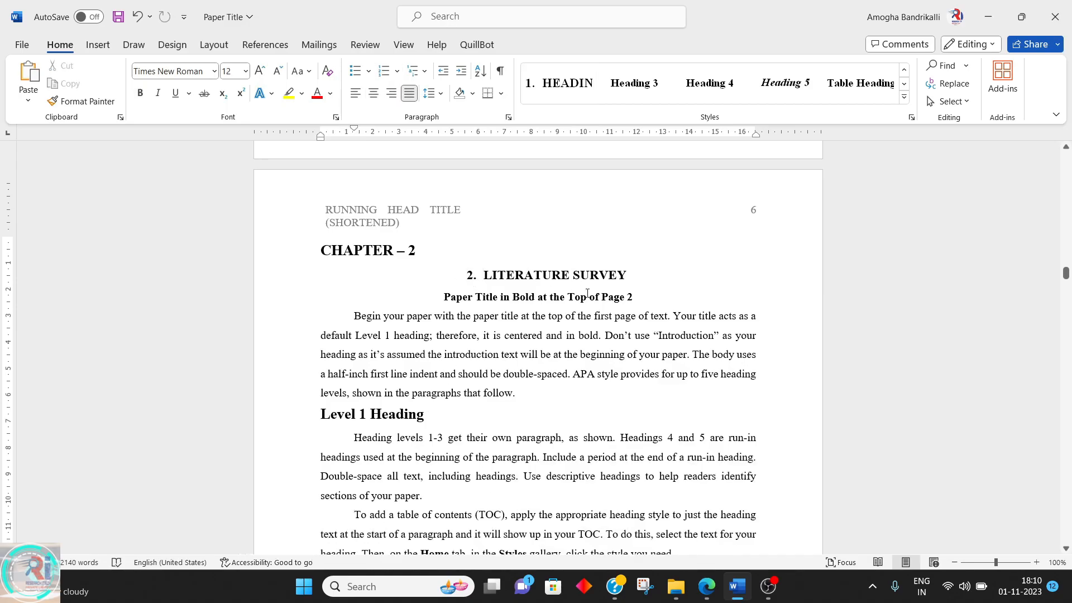
Replace the "Paper Title in Bold at the Top of Page 2" line with "Level 1"
triple_click(567, 294)
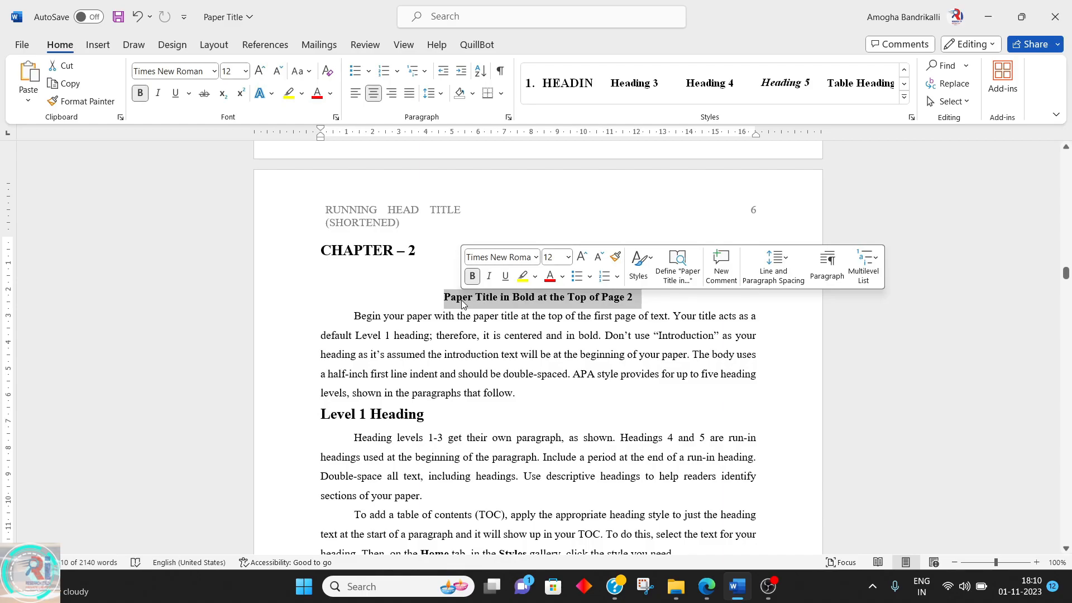
key(Delete)
key(ctrl+z)
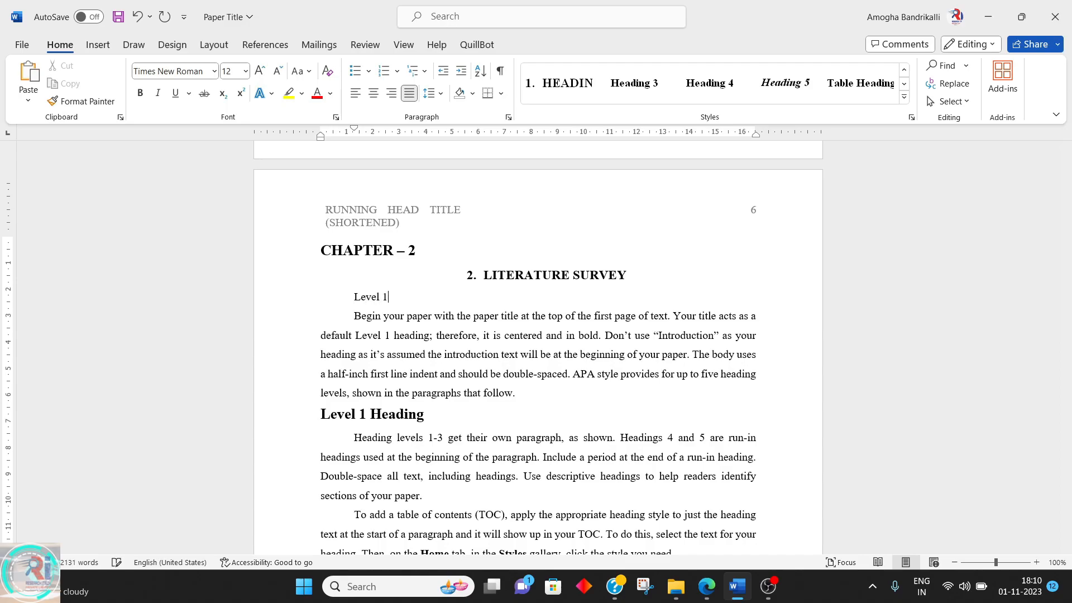
Delete the "Level 1 Heading" text and apply the Heading 3 style to the "Level 1" line
key(Down)
key(Down)
key(Delete)
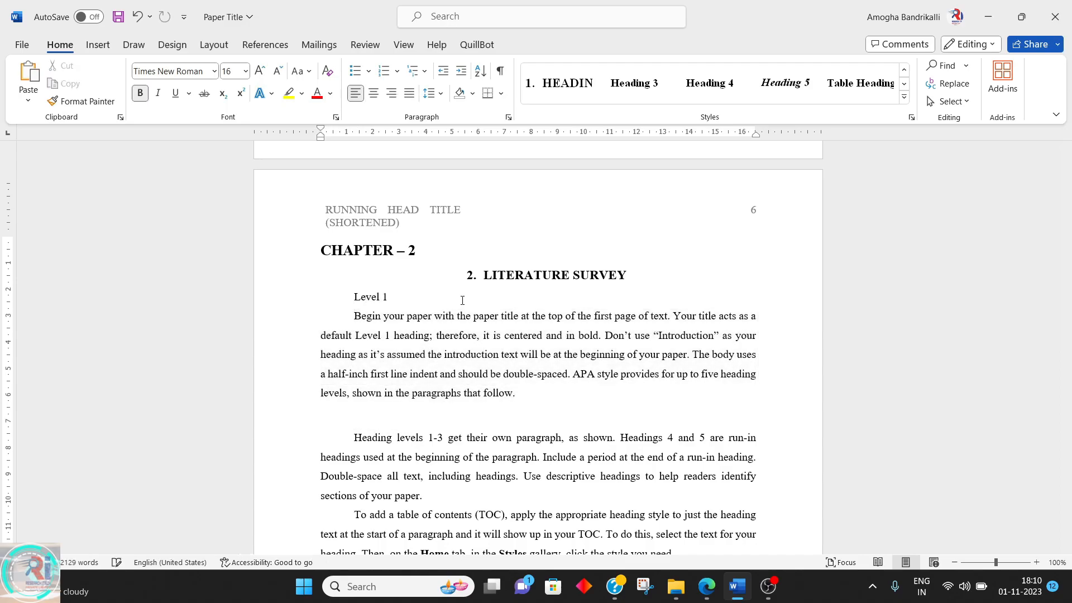
click(642, 92)
Replace the emptied heading line with "Level 2" and apply the Heading 4 style to it
click(400, 412)
key(BackSpace)
key(Delete)
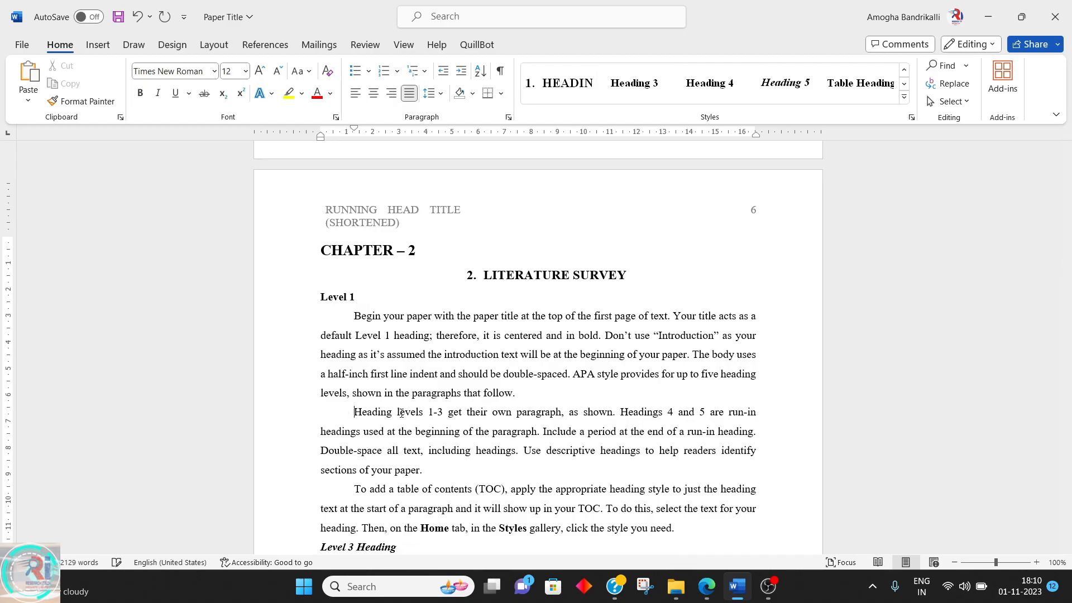
text(Level 2)
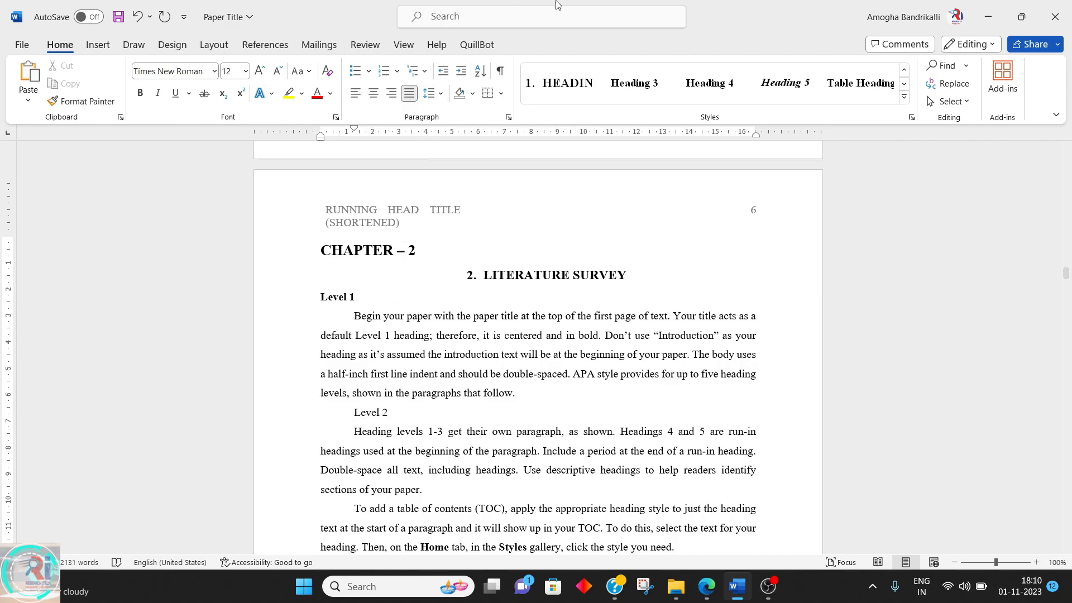
click(720, 83)
scroll(466, 430, down, 5)
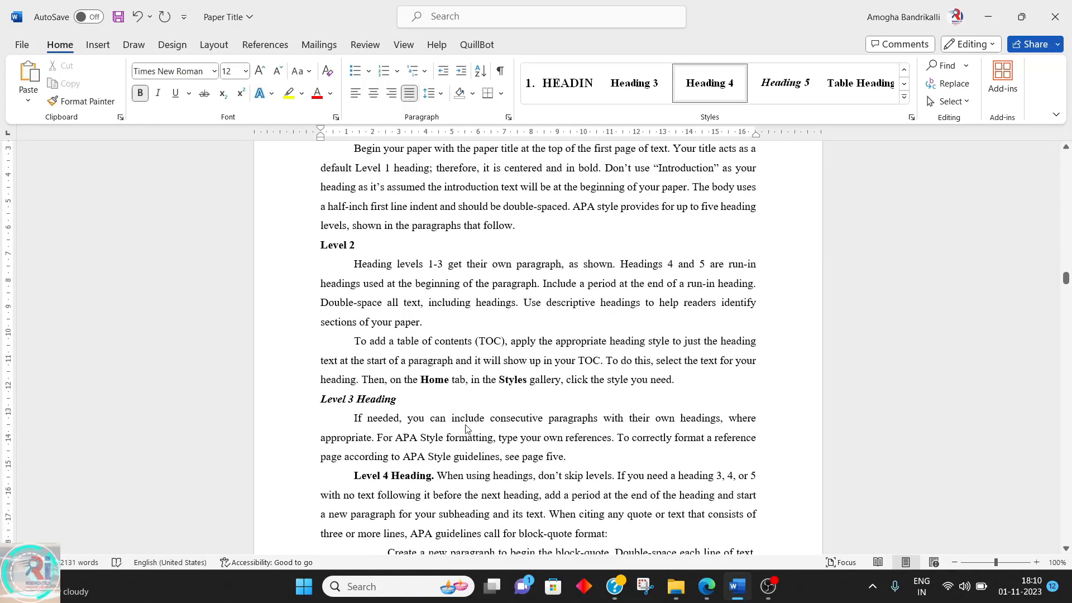
scroll(371, 253, up, 3)
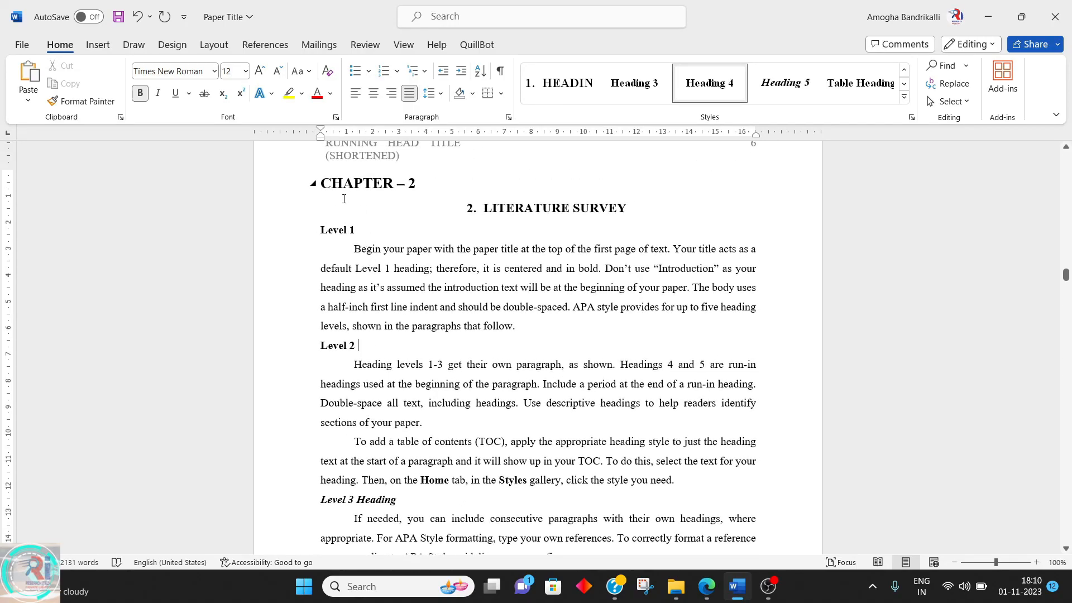
click(707, 89)
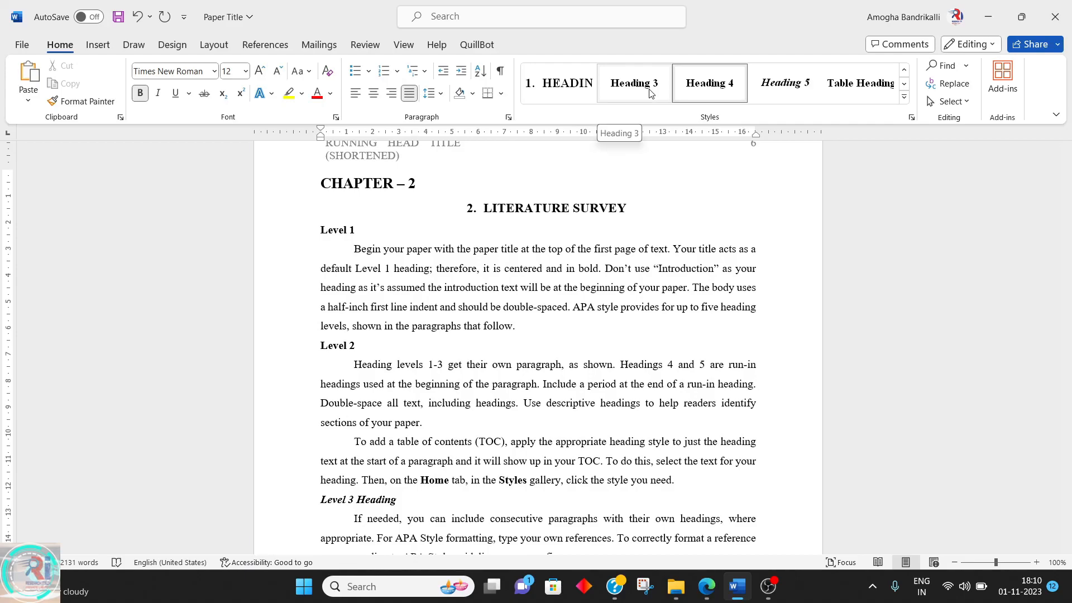
Apply the HEADING chapter style to the "Chapter -3" line
click(334, 225)
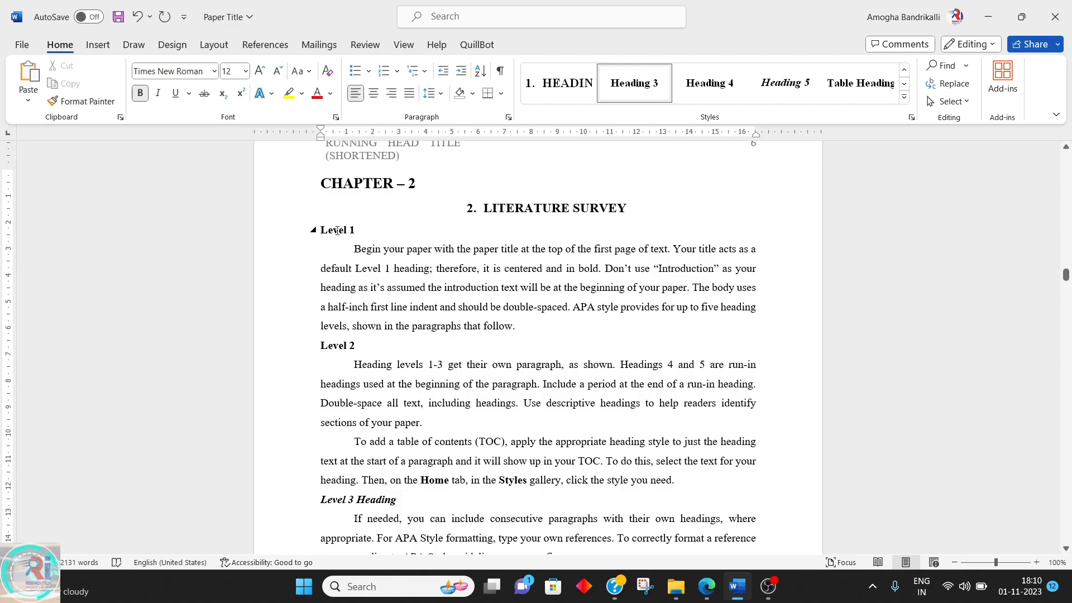
scroll(341, 234, down, 15)
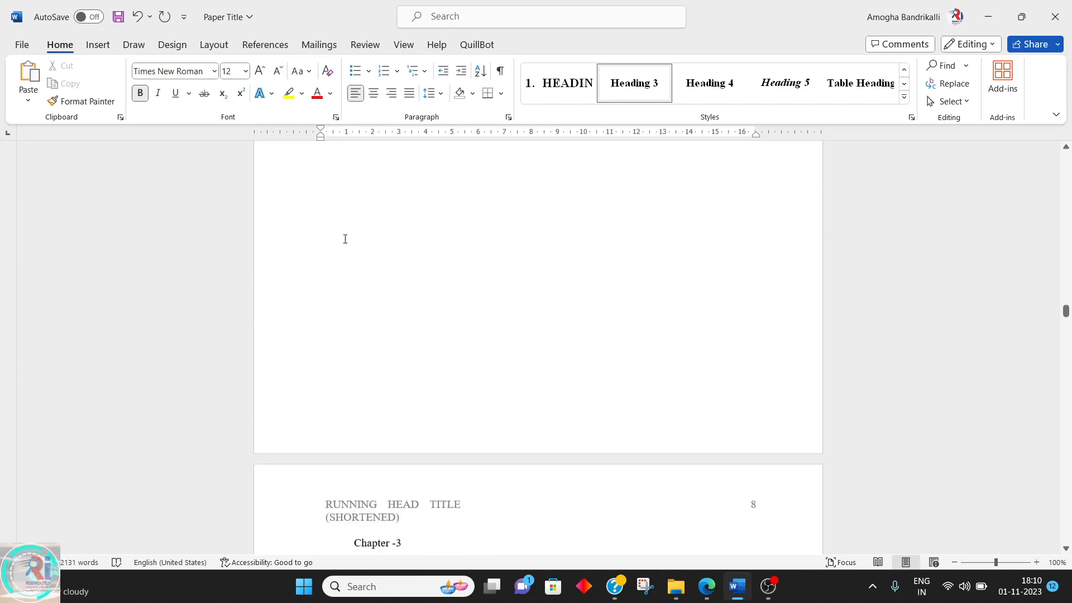
scroll(345, 239, down, 4)
click(375, 336)
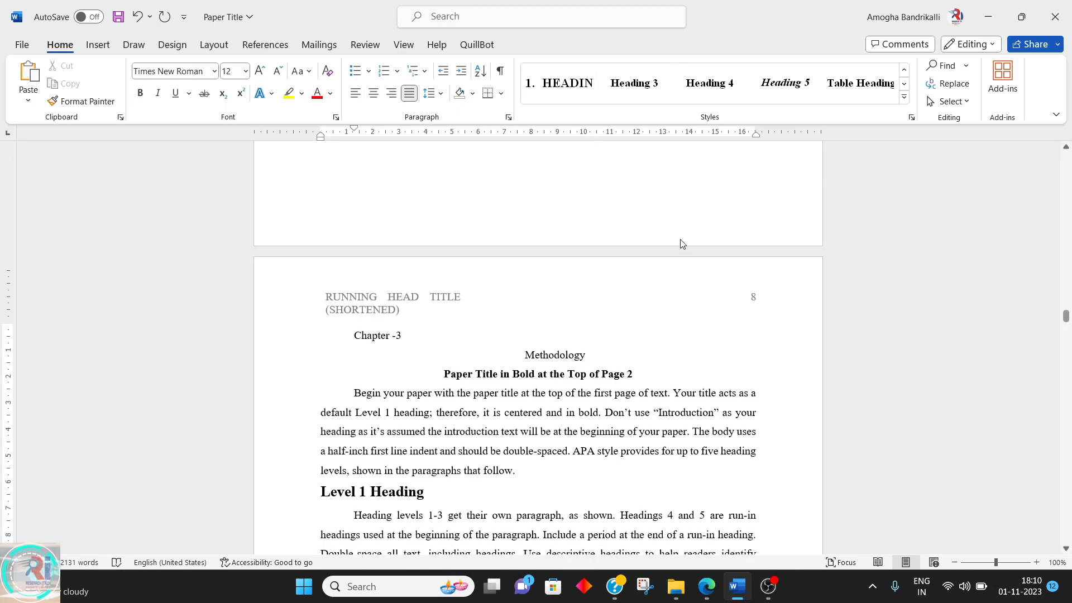
click(904, 70)
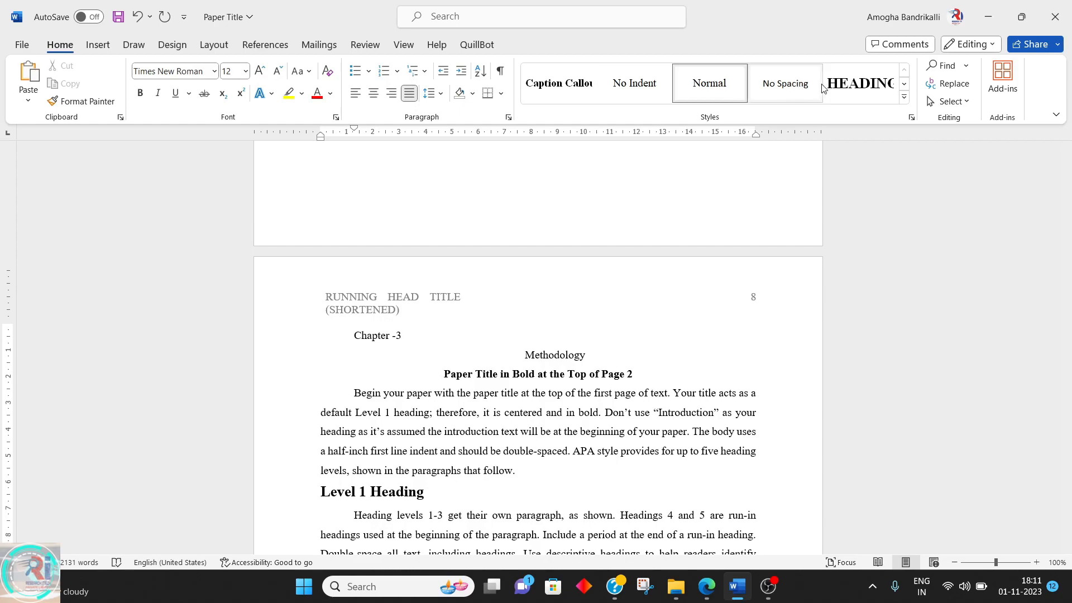
click(860, 83)
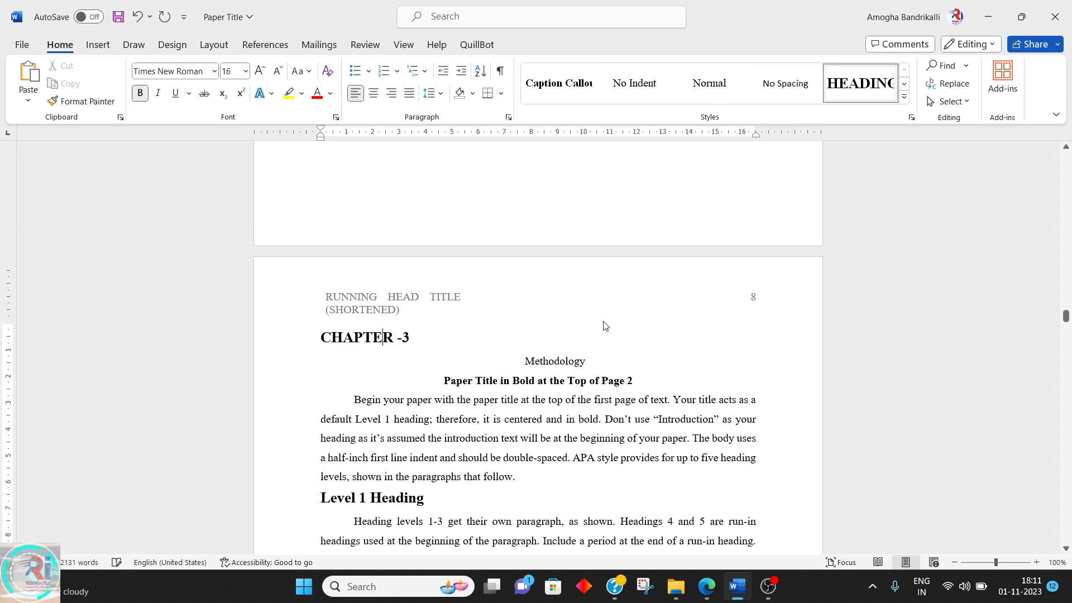
Apply the numbered Heading 1 style to the "Methodology" line
click(558, 369)
click(903, 98)
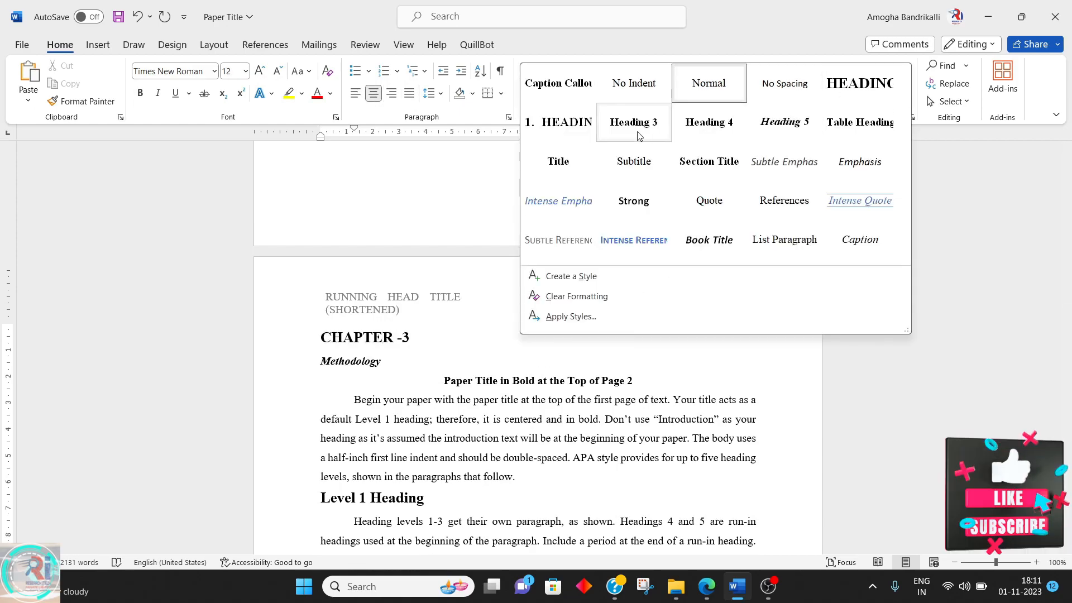
click(559, 122)
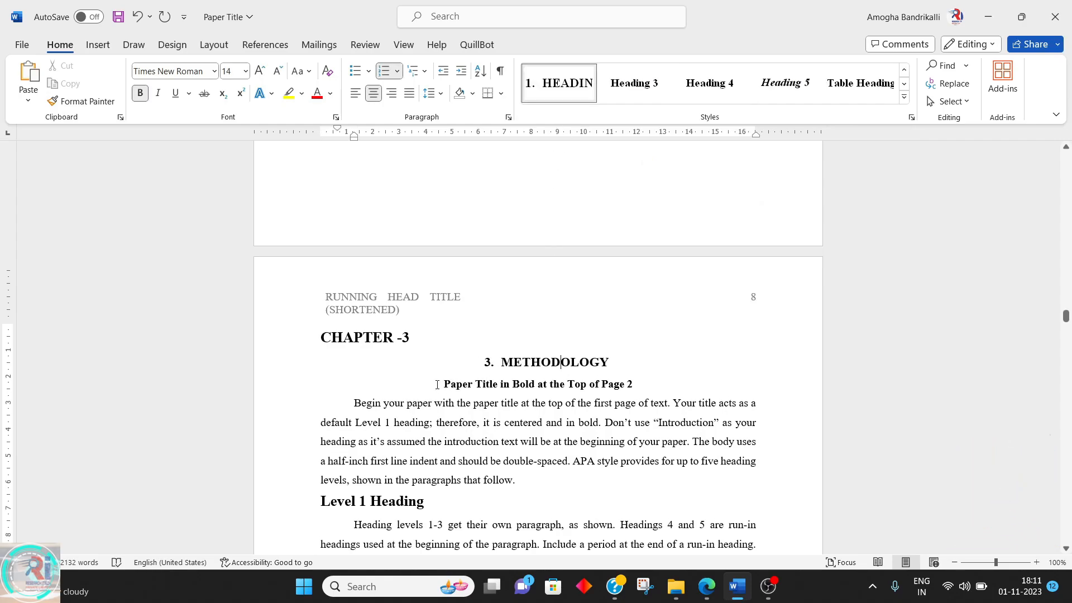
Delete the "Paper Title in Bold at the Top of Page 2" line below the Methodology heading
drag(437, 384, 627, 358)
key(Delete)
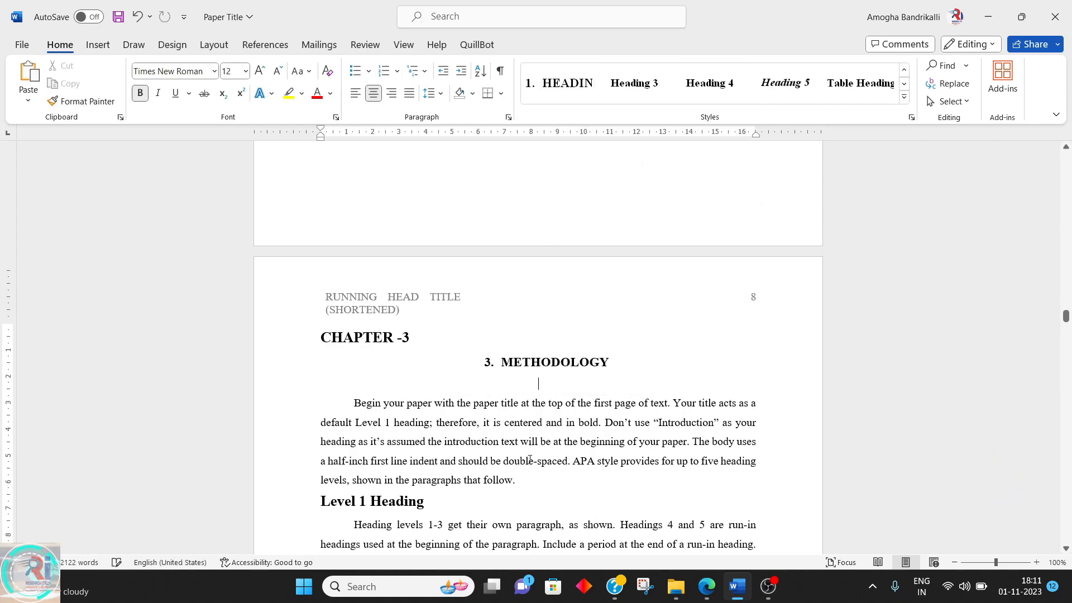
Delete the "Level 1 Heading" and "Level 2 Heading" lines from Chapter 3
click(302, 512)
scroll(301, 514, down, 2)
key(Delete)
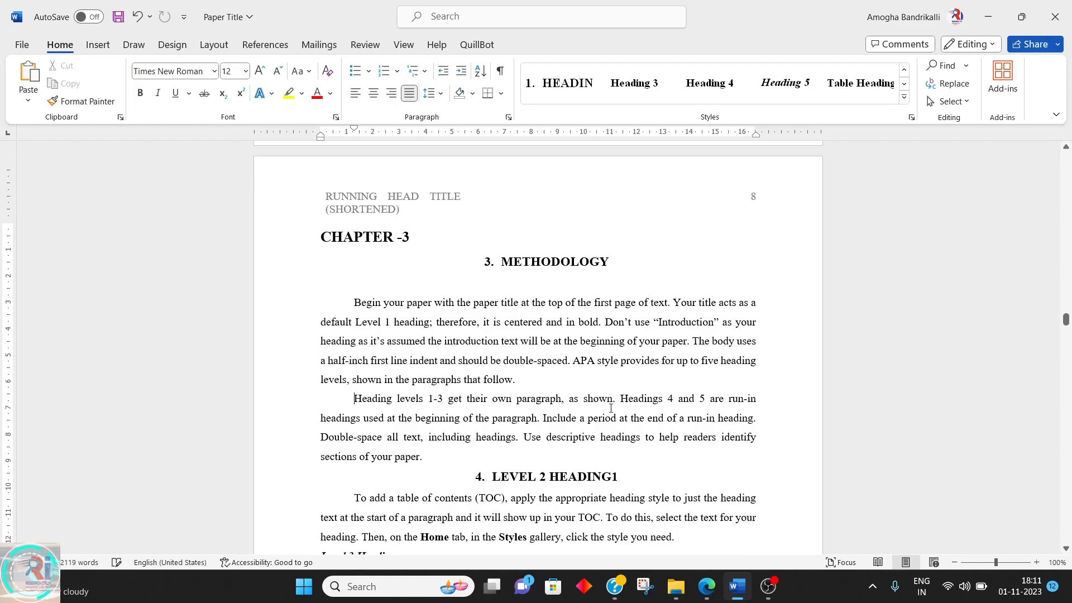
triple_click(637, 472)
key(Delete)
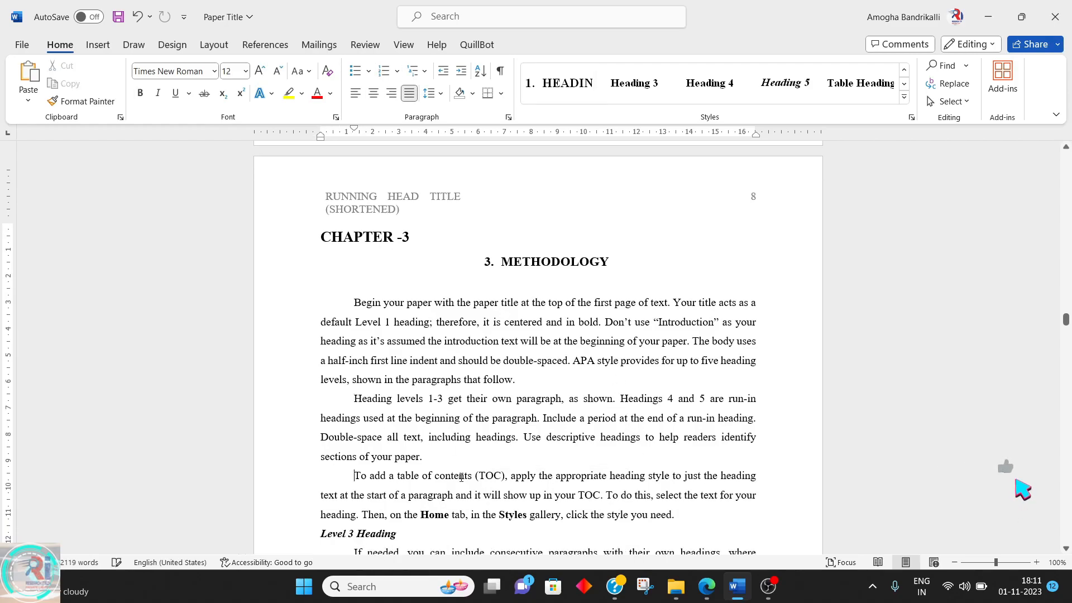
Apply the Heading 4 style to the run-in "Level 5 Heading." text
scroll(399, 411, down, 2)
scroll(399, 411, down, 2)
triple_click(402, 295)
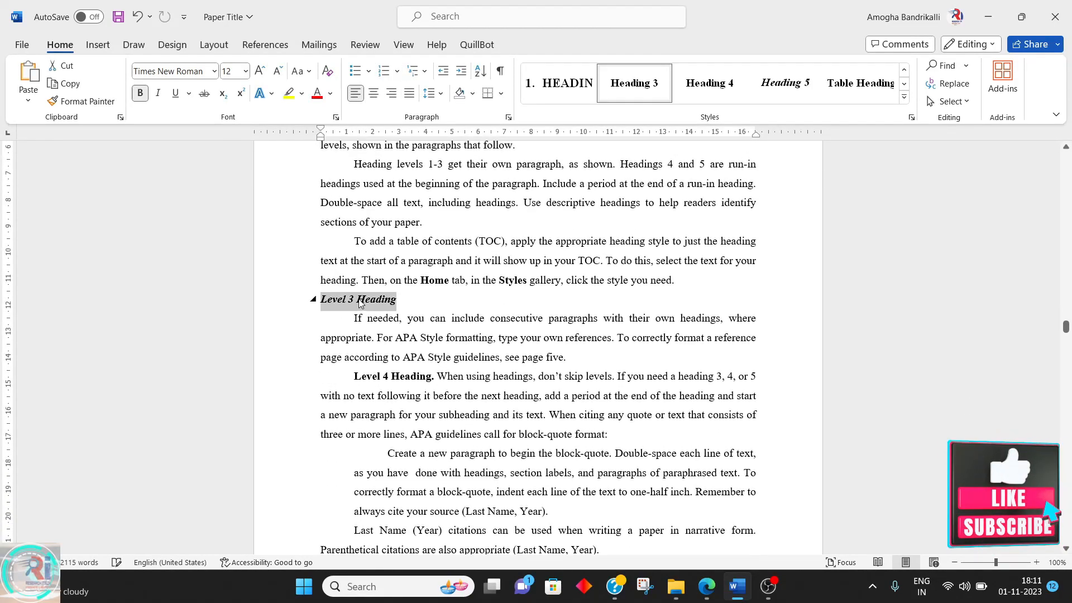
triple_click(407, 376)
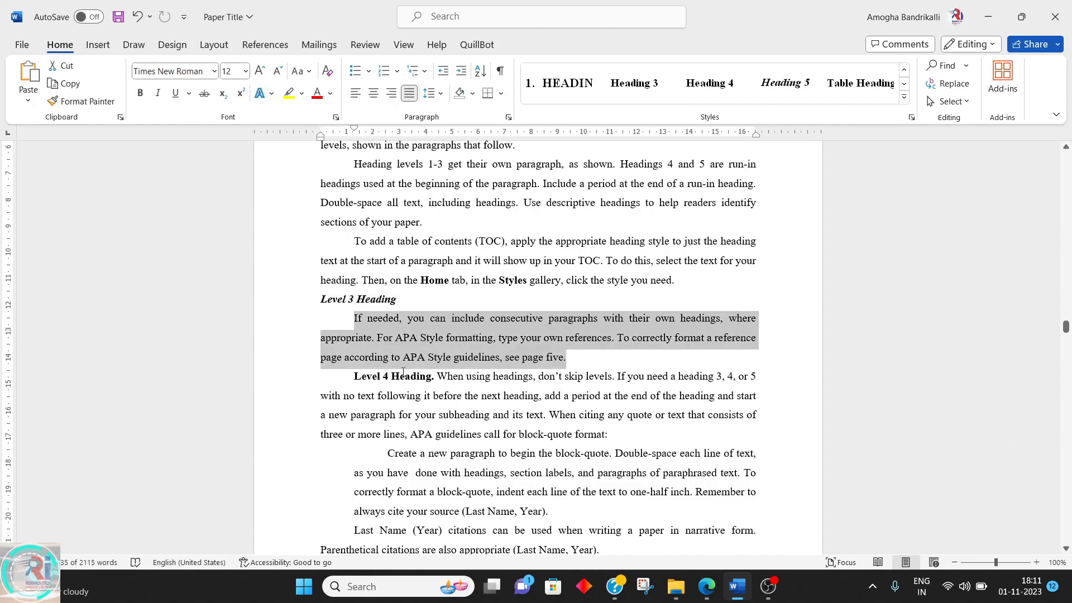
scroll(407, 375, down, 7)
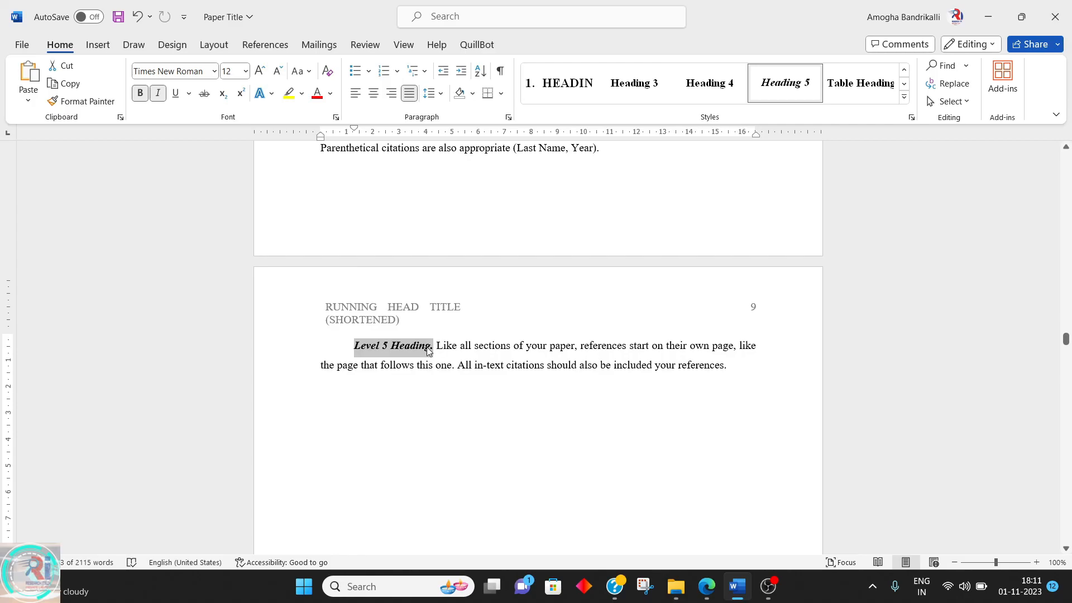
click(718, 86)
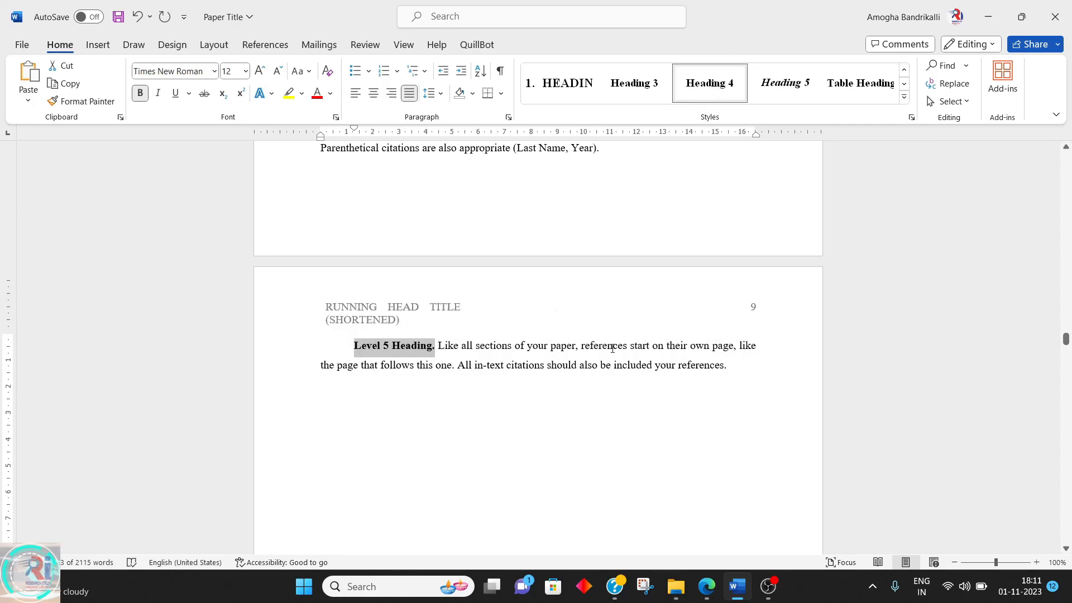
Apply the HEADING chapter style to the "Chapter-4" line
scroll(611, 349, down, 10)
scroll(612, 353, down, 3)
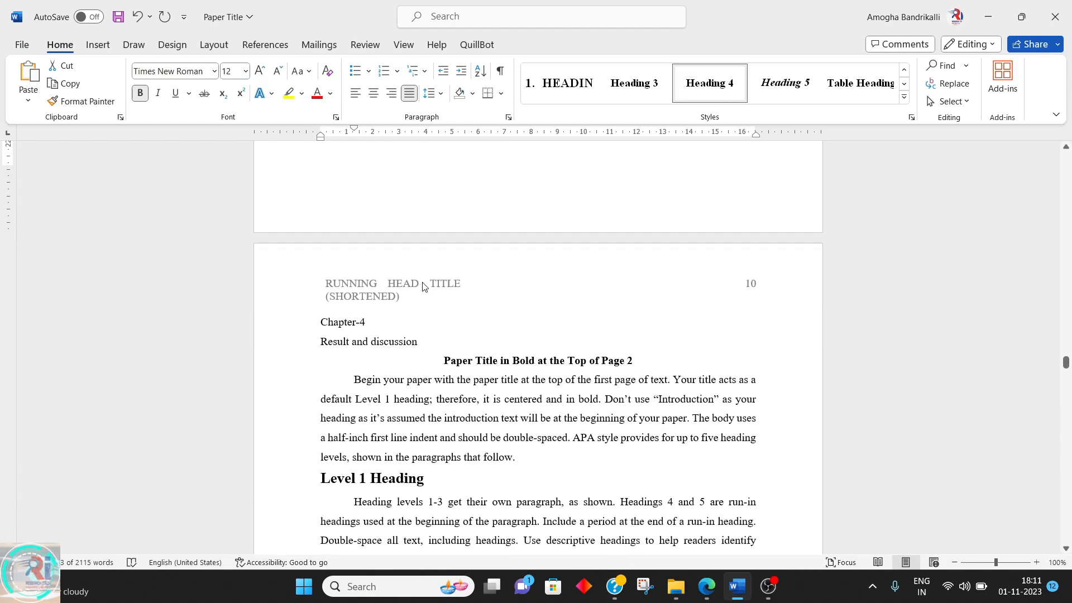
click(336, 323)
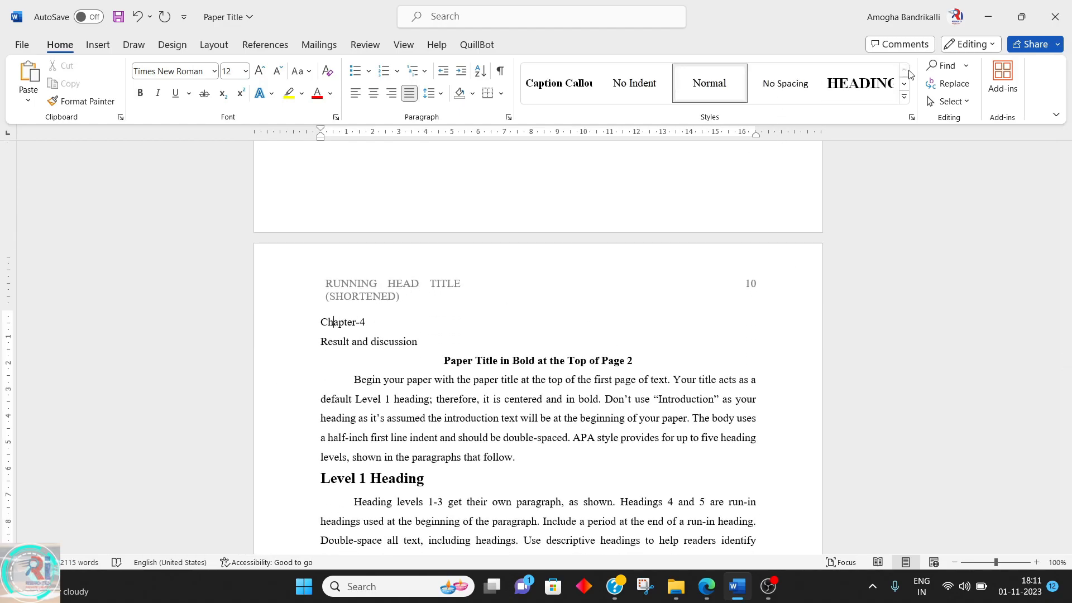
click(860, 83)
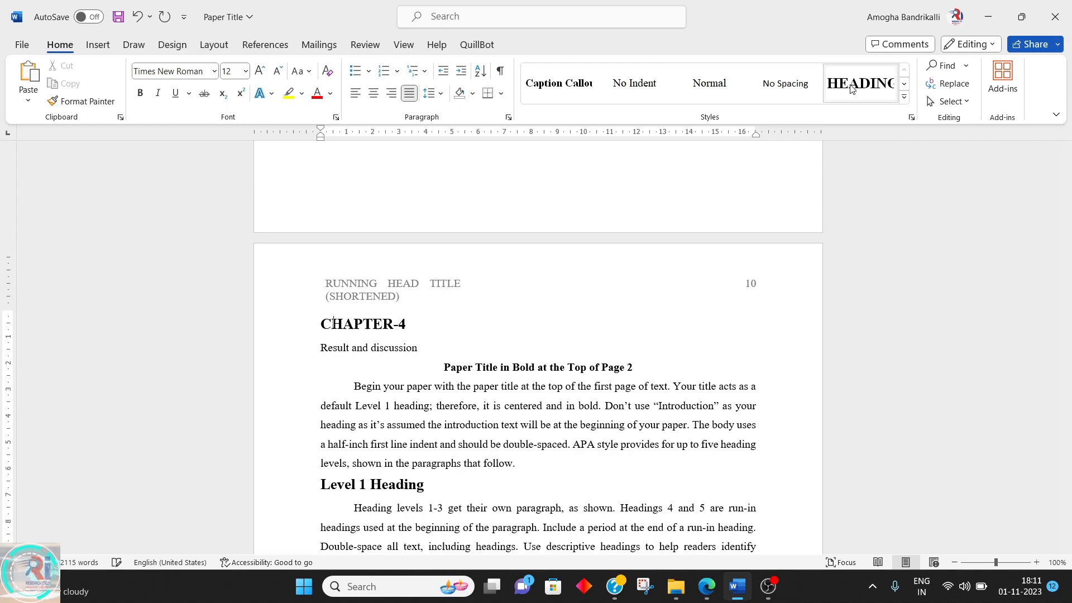
Apply the numbered Heading 1 style to the "Result and discussion" line
click(393, 347)
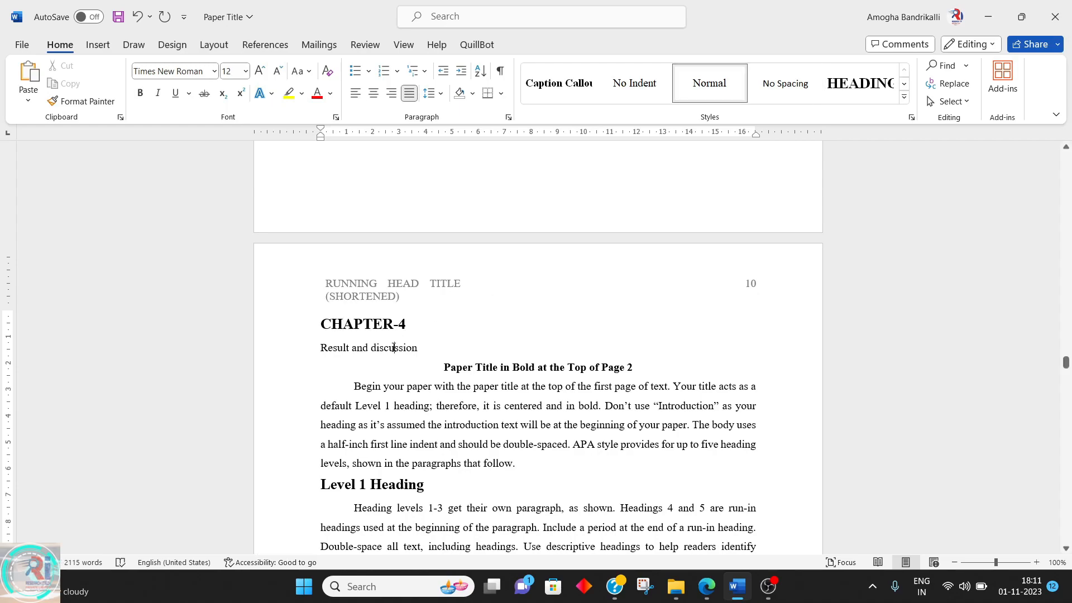
click(904, 96)
click(564, 138)
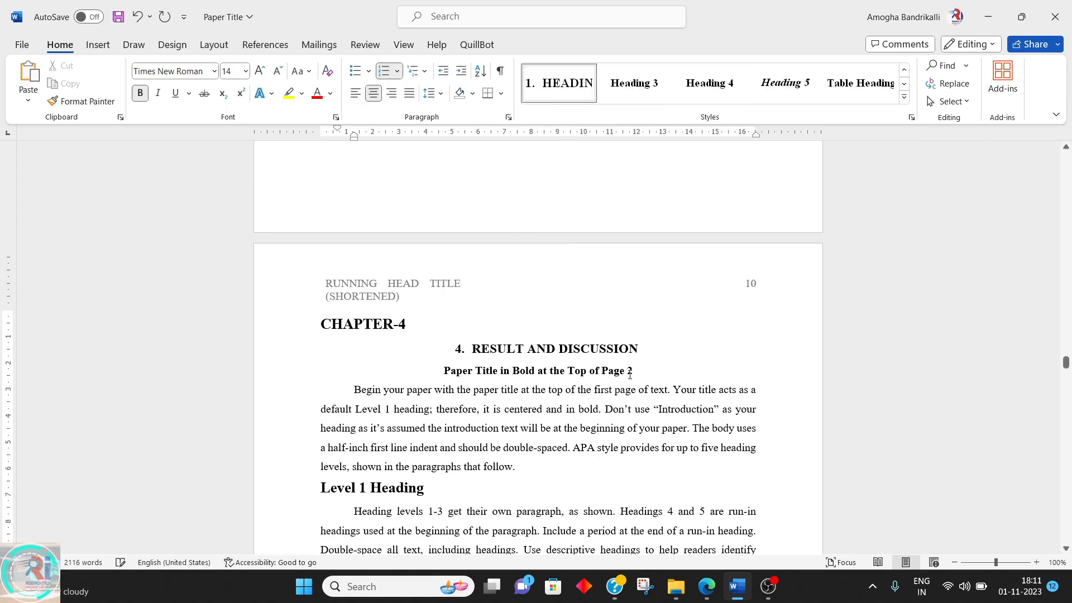
Delete the "Paper Title in Bold at the Top of Page 2" line below the Result and Discussion heading
drag(633, 370, 414, 378)
key(Delete)
Delete the "Level 1 Heading" and "Level 2 Heading" lines from Chapter 4
triple_click(437, 487)
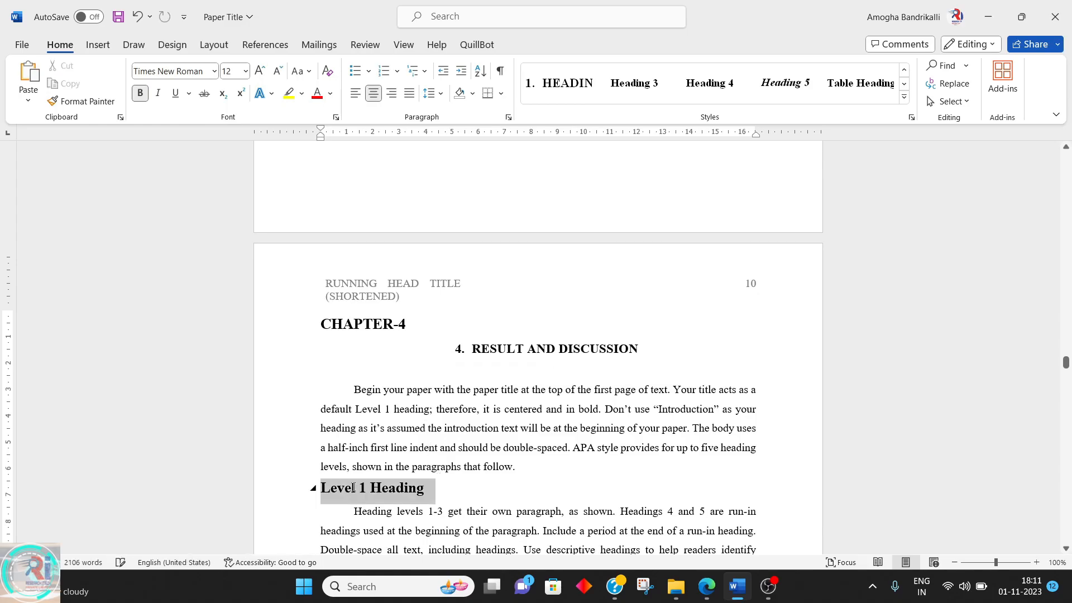
key(Delete)
scroll(590, 430, down, 2)
triple_click(589, 429)
key(Delete)
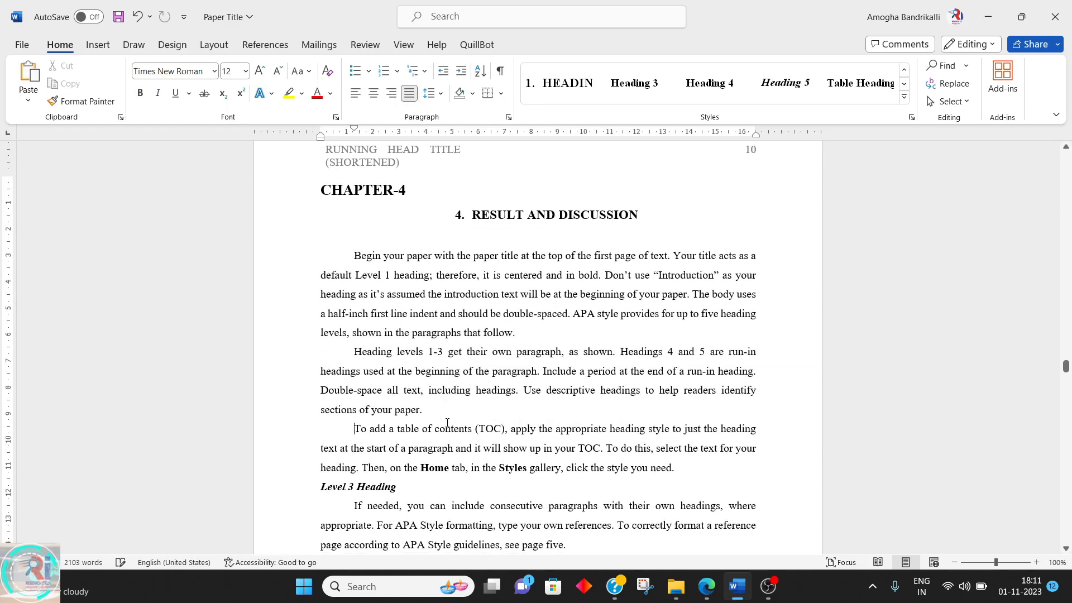
Apply the numbered Heading 1 style to the "Conclusion and future scope" line
scroll(453, 417, down, 9)
scroll(453, 417, down, 12)
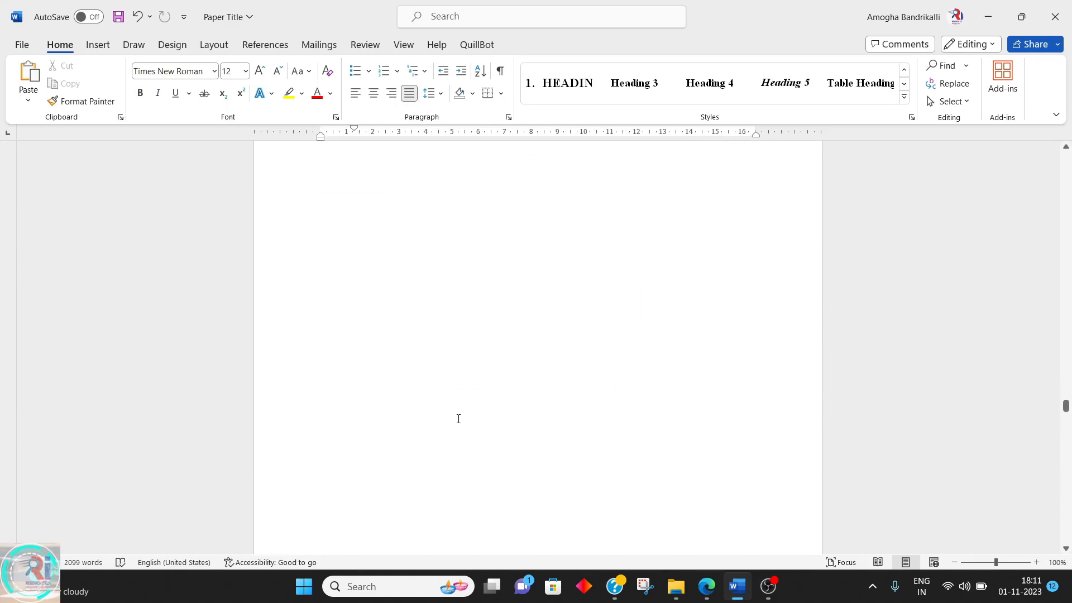
scroll(390, 247, up, 1)
click(346, 241)
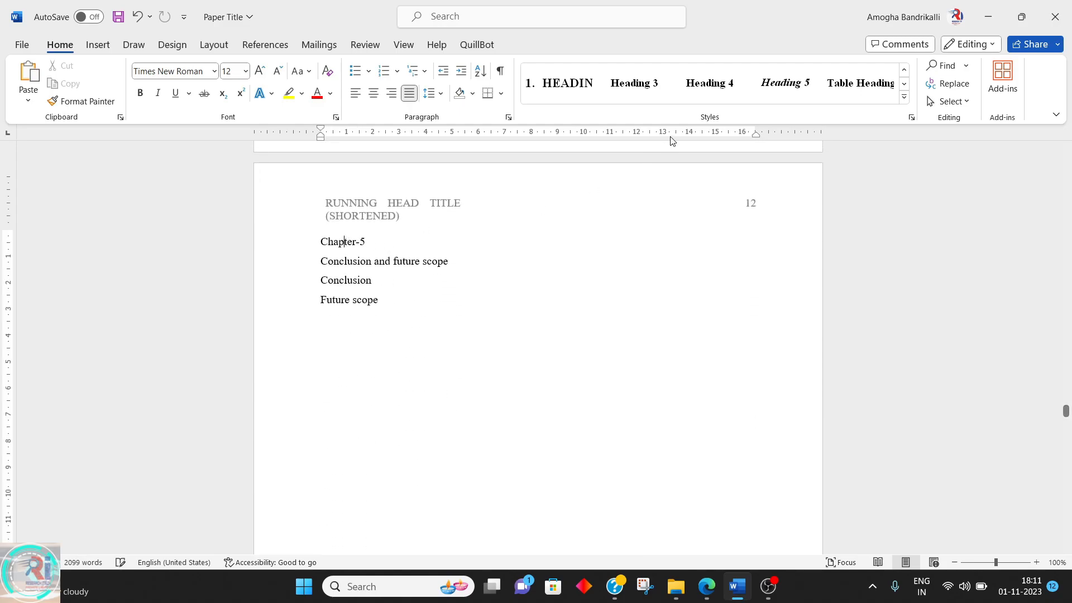
click(564, 91)
click(409, 258)
click(560, 83)
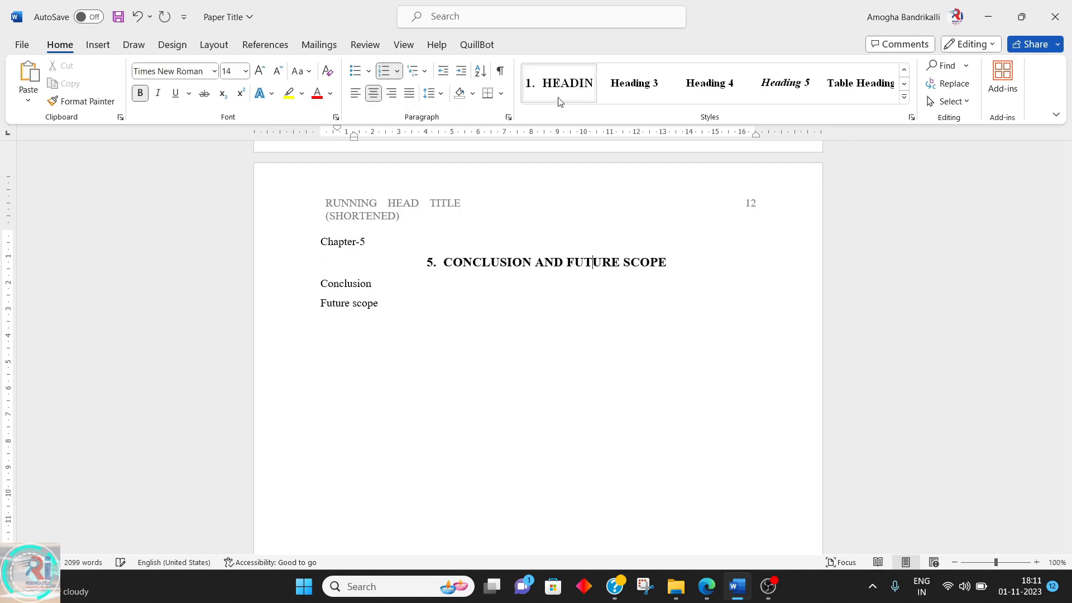
Apply the HEADING chapter style to the "Chapter-5" line
click(347, 241)
scroll(884, 78, up, 1)
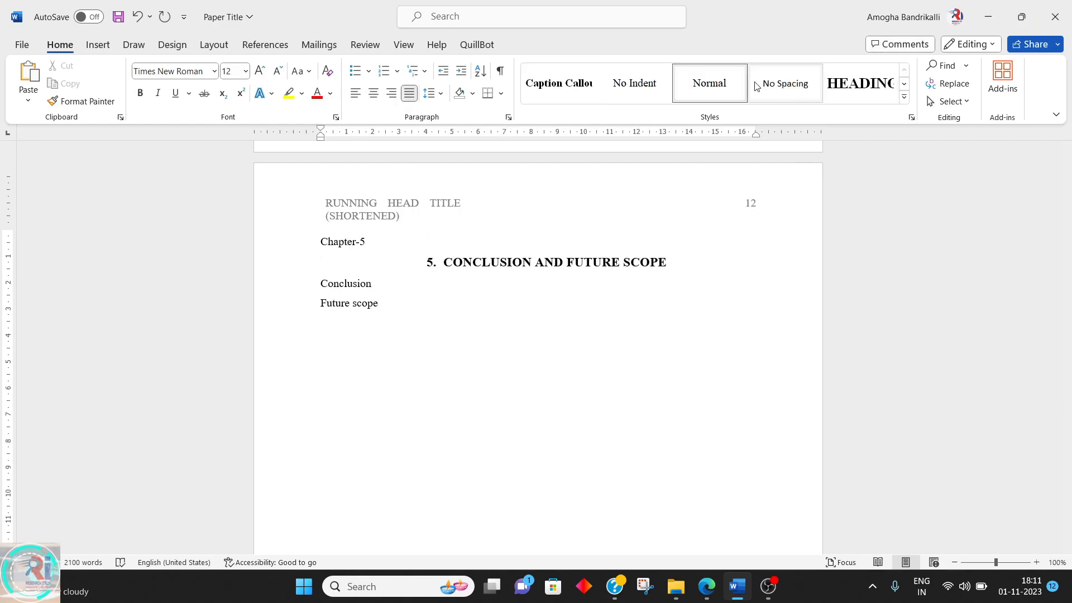
click(851, 80)
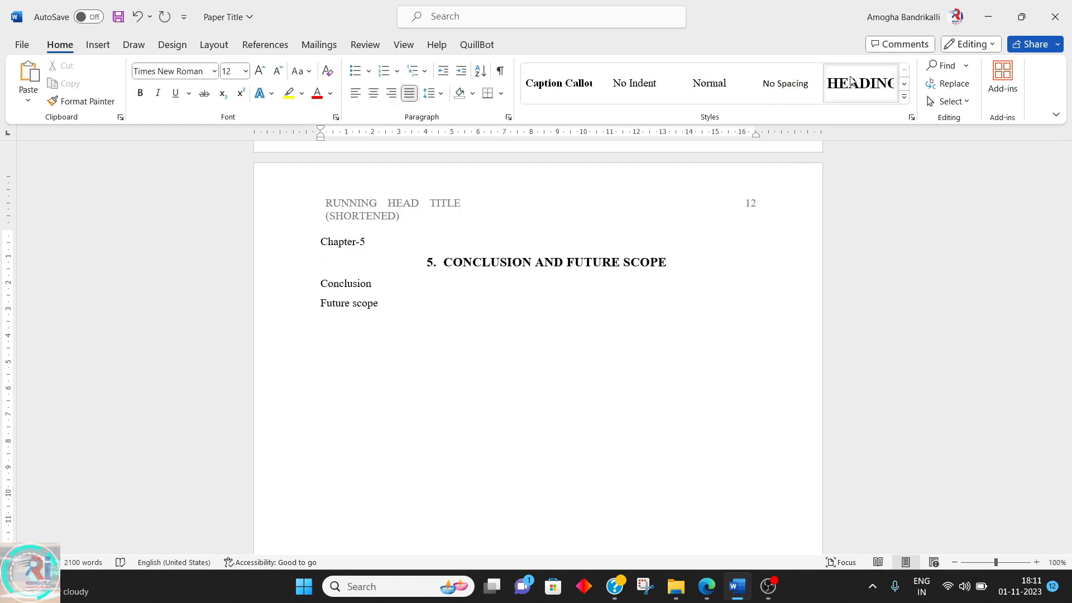
Apply the Heading 3 style to the "Conclusion" line
click(323, 291)
click(904, 97)
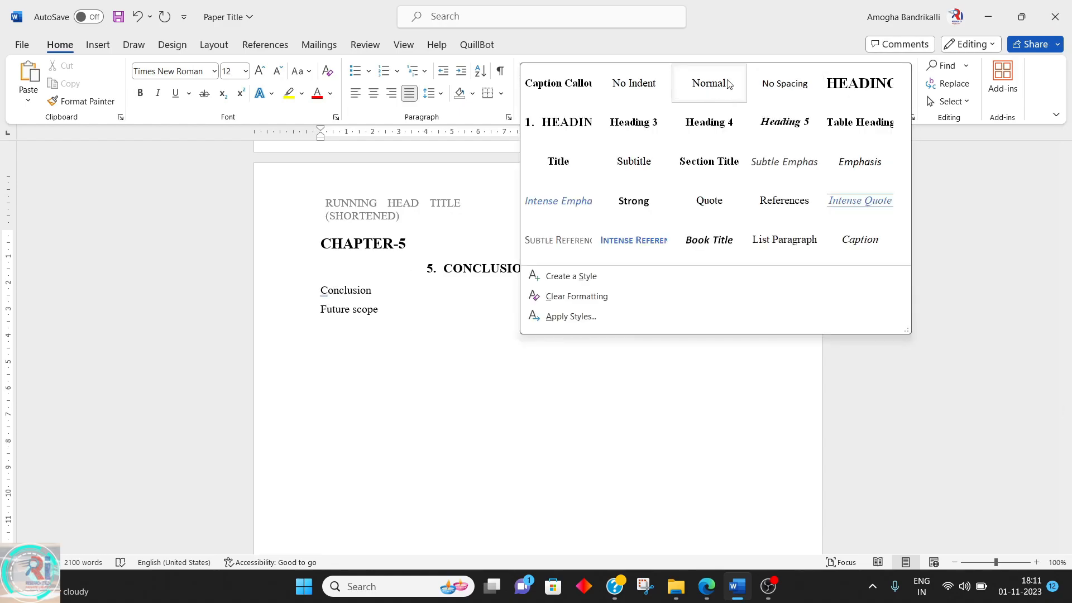
click(634, 123)
click(905, 105)
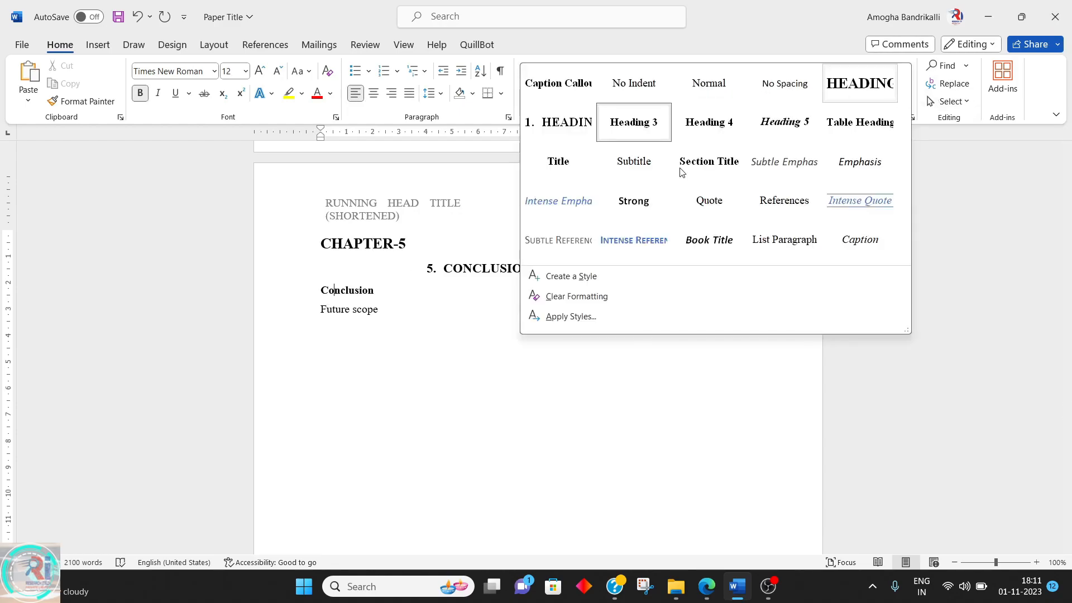
click(397, 296)
Apply the Heading 3 style to the "Future scope" line
click(368, 311)
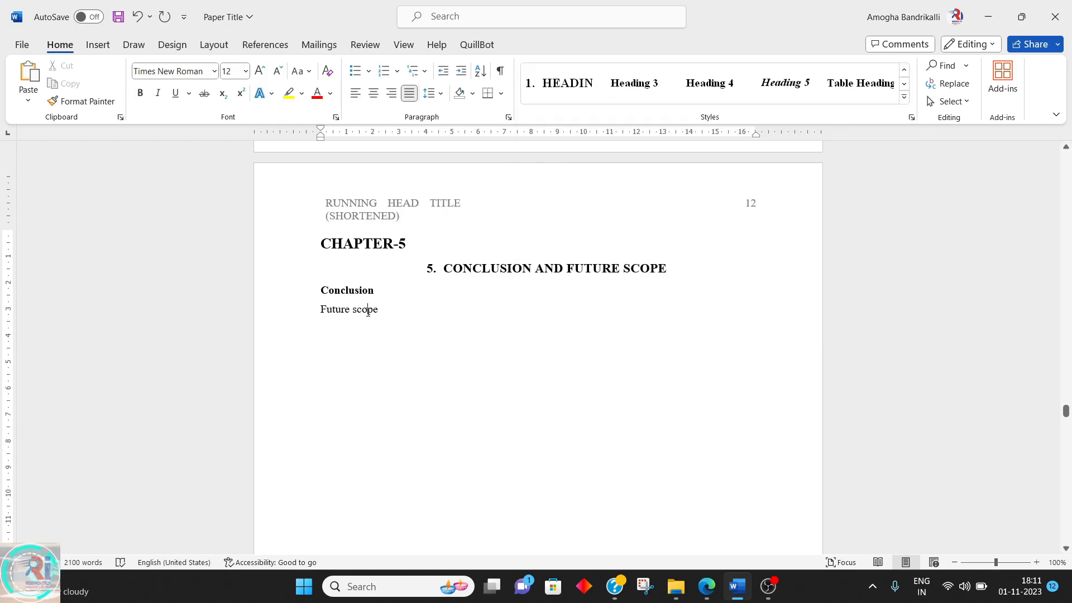
click(627, 95)
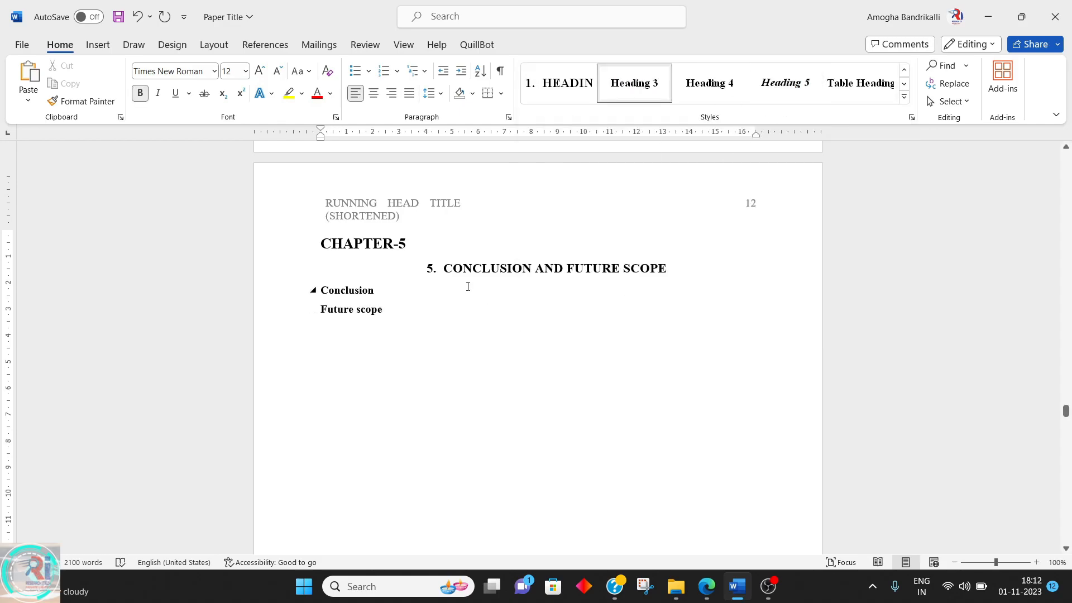
key(Return)
Apply the Heading 3 style to the "Reference" line on the last page
scroll(448, 287, down, 10)
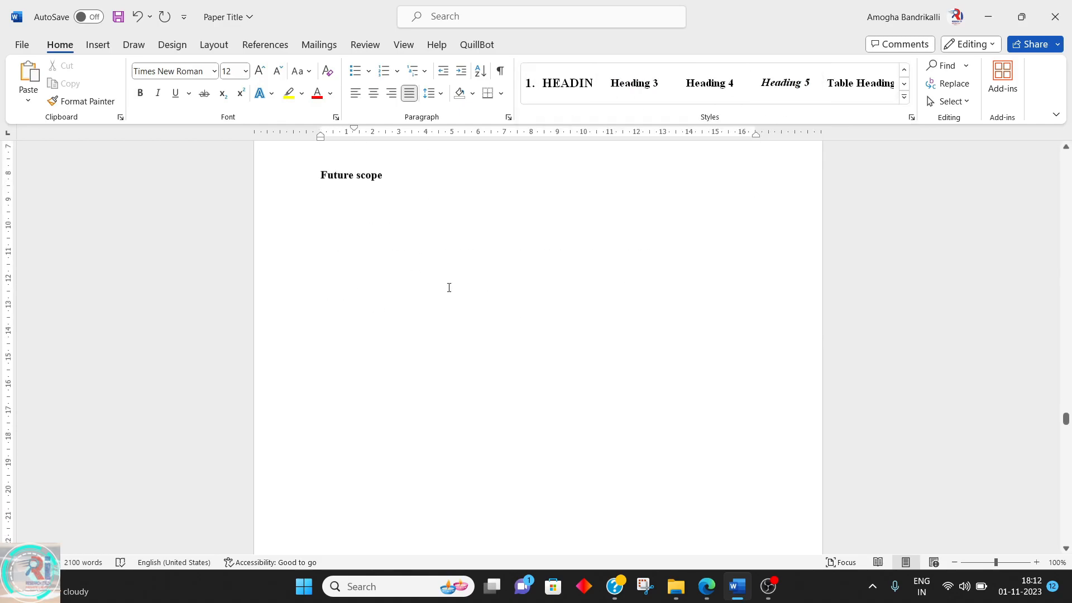
scroll(446, 312, down, 3)
click(345, 317)
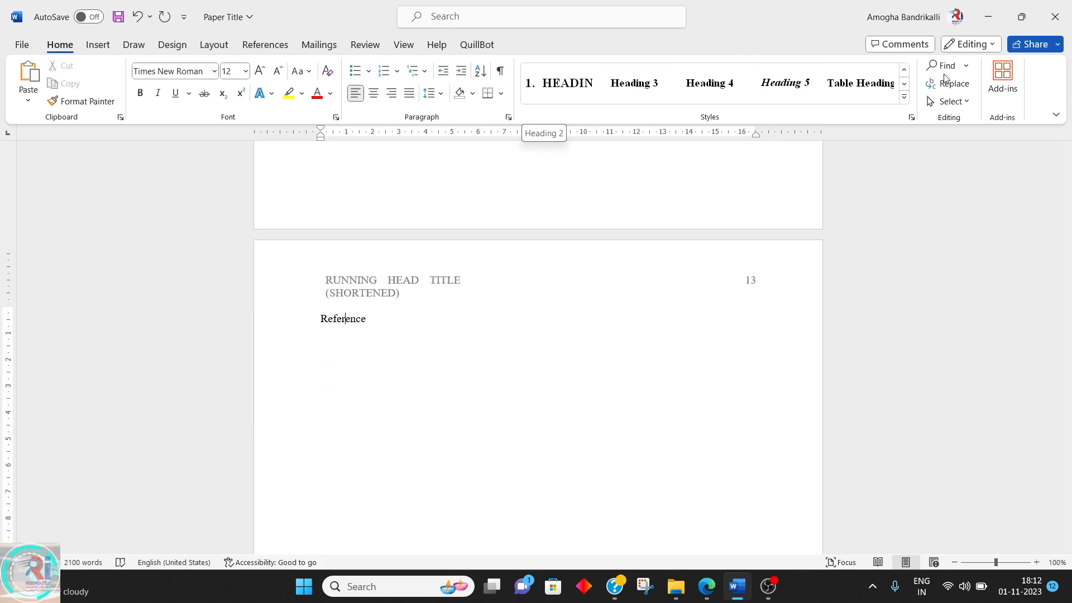
click(904, 71)
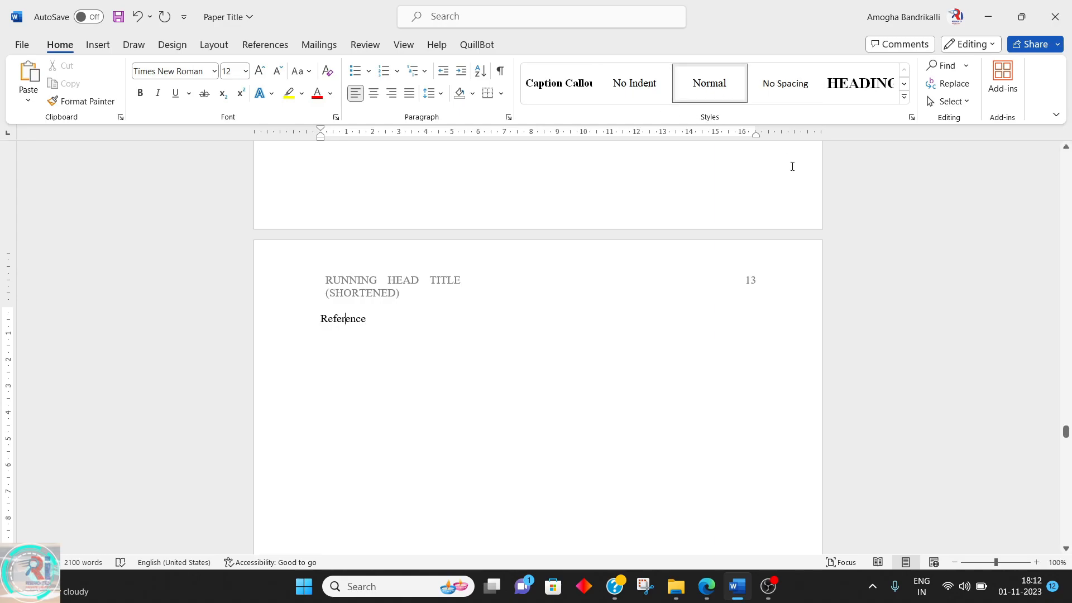
click(905, 98)
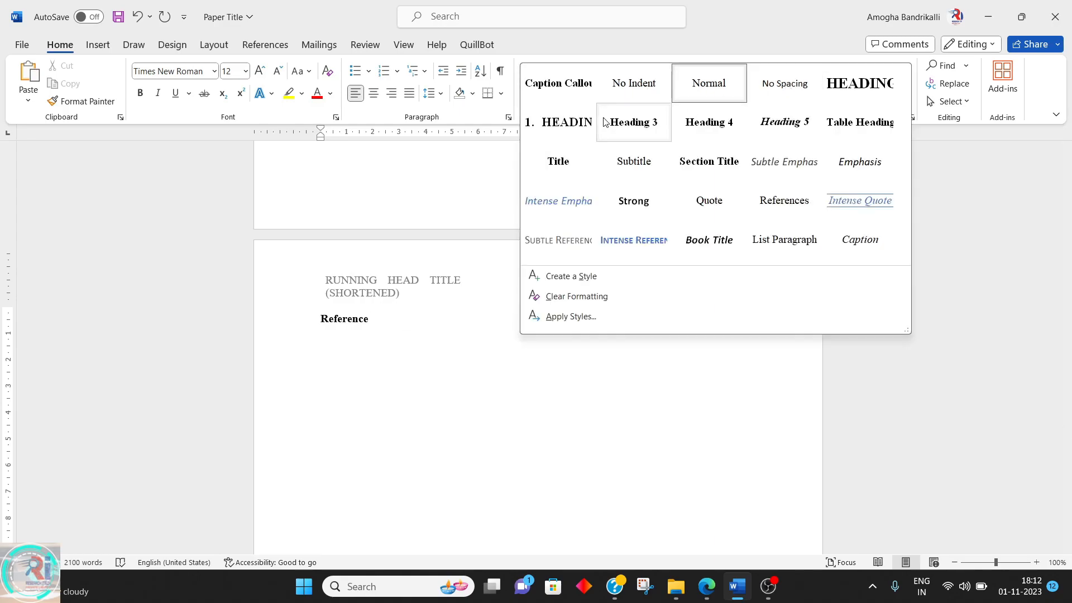
click(622, 122)
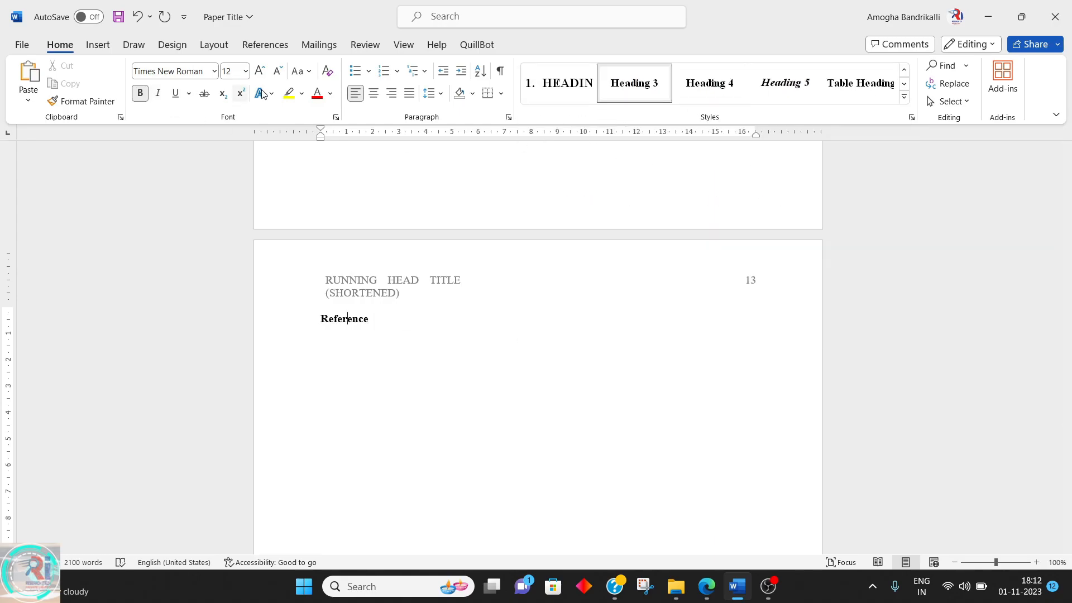
Change the "Reference" heading on the last page to uppercase and center it
click(302, 71)
click(346, 128)
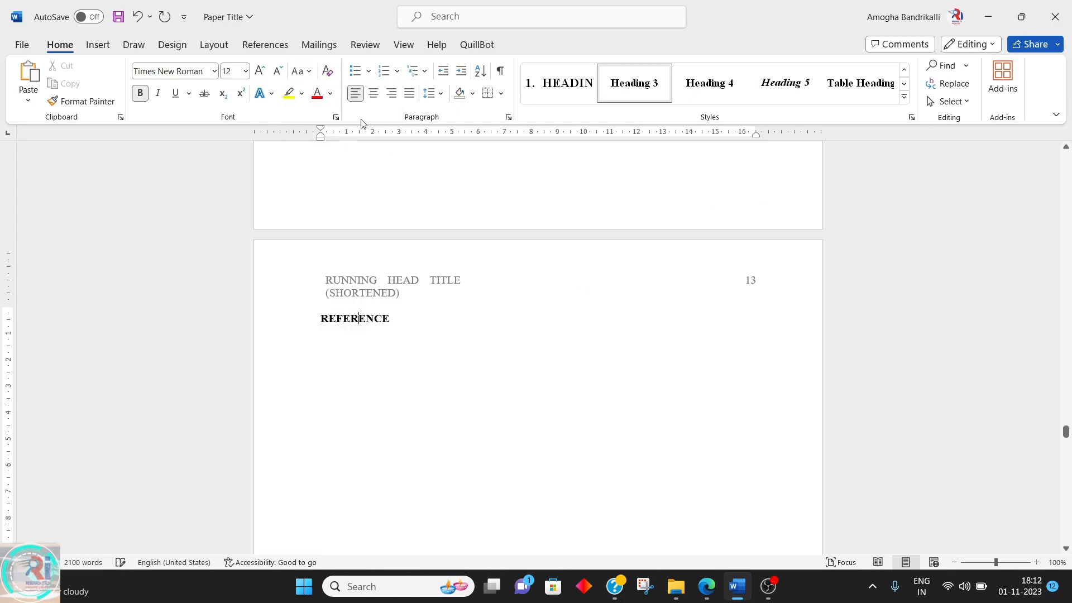
click(374, 93)
Insert an Automatic Table 1 table of contents on the blank second page after the title page
scroll(511, 227, up, 20)
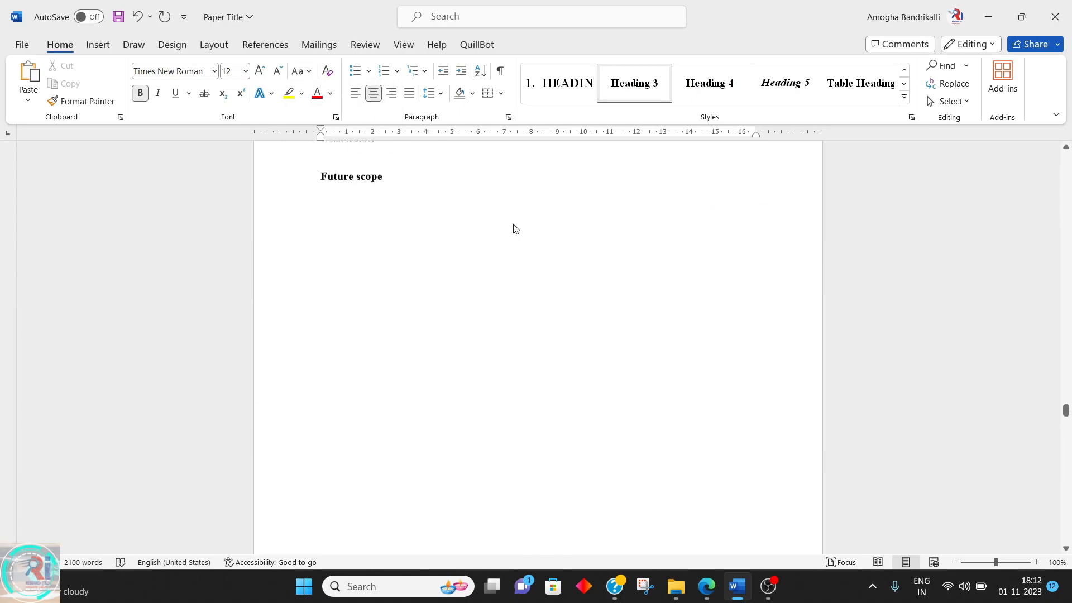
scroll(651, 215, up, 12)
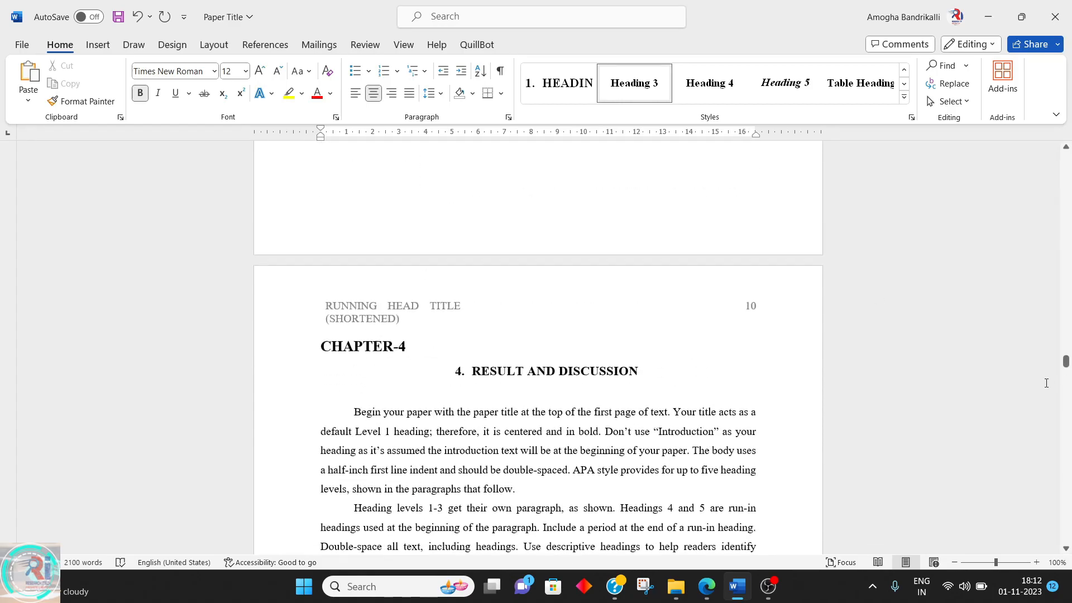
drag(1066, 368, 1065, 161)
scroll(514, 342, down, 6)
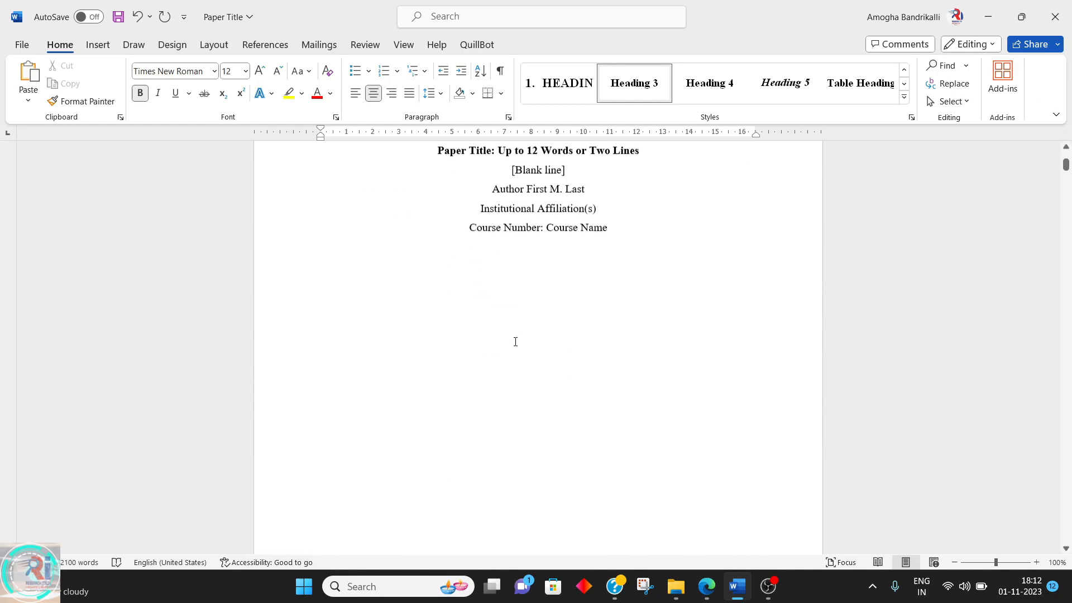
scroll(558, 296, up, 4)
click(614, 247)
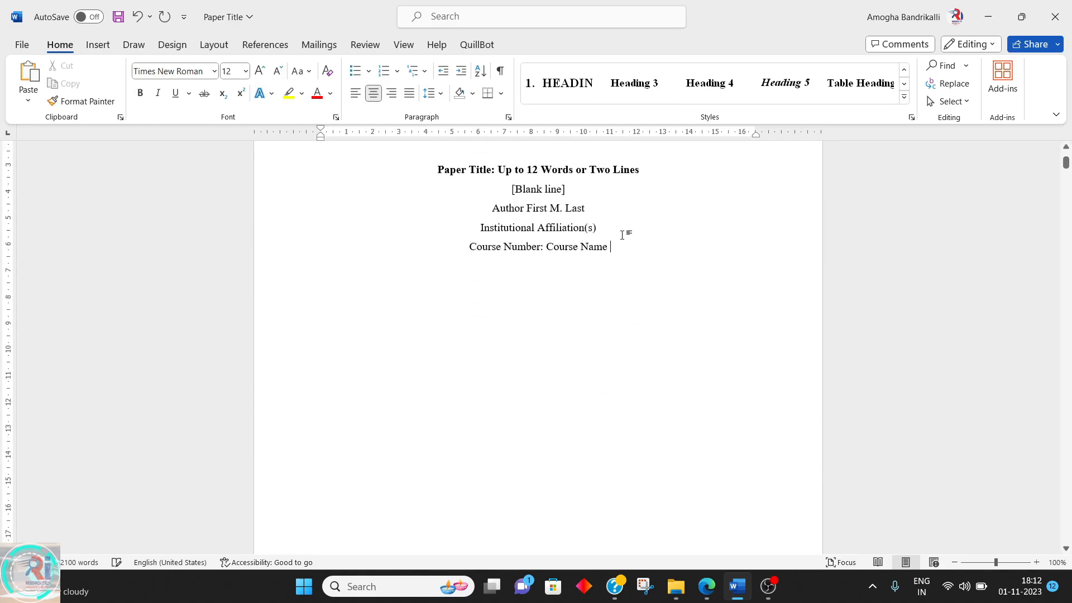
scroll(623, 235, down, 10)
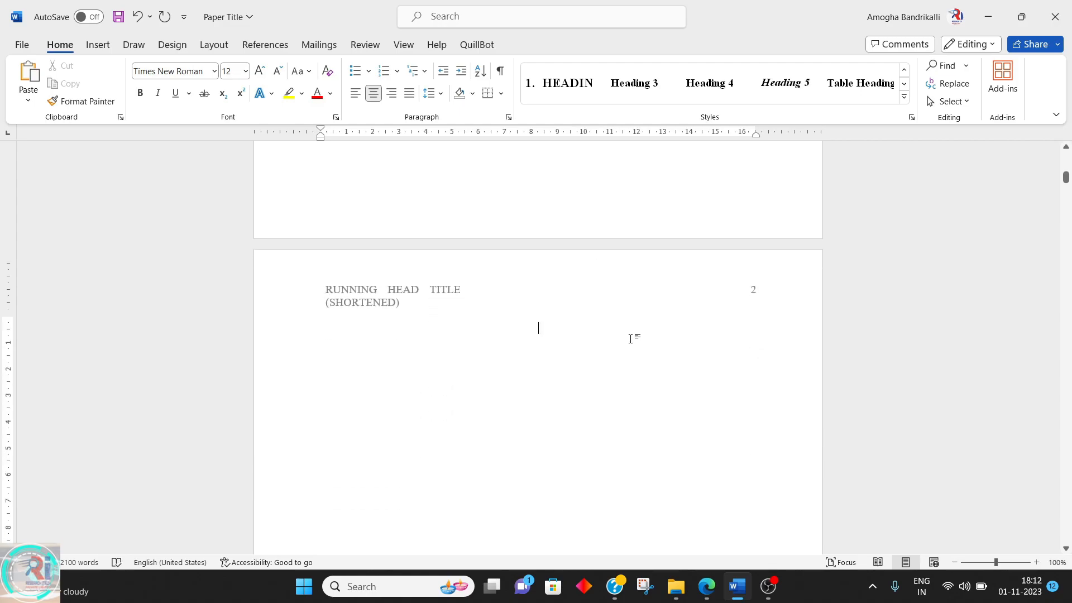
scroll(638, 325, down, 10)
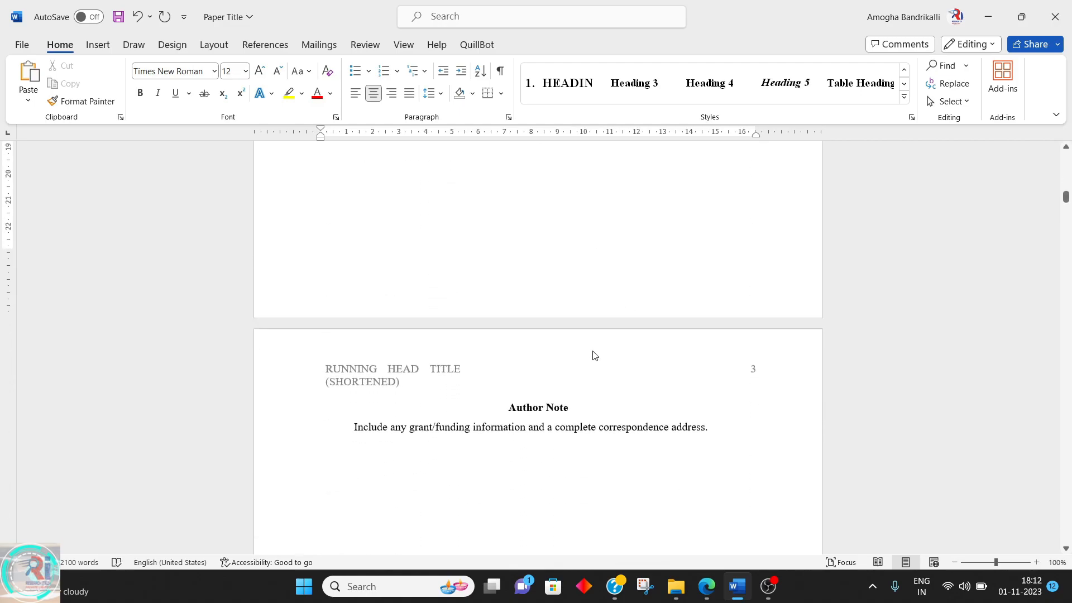
triple_click(552, 399)
scroll(436, 189, up, 10)
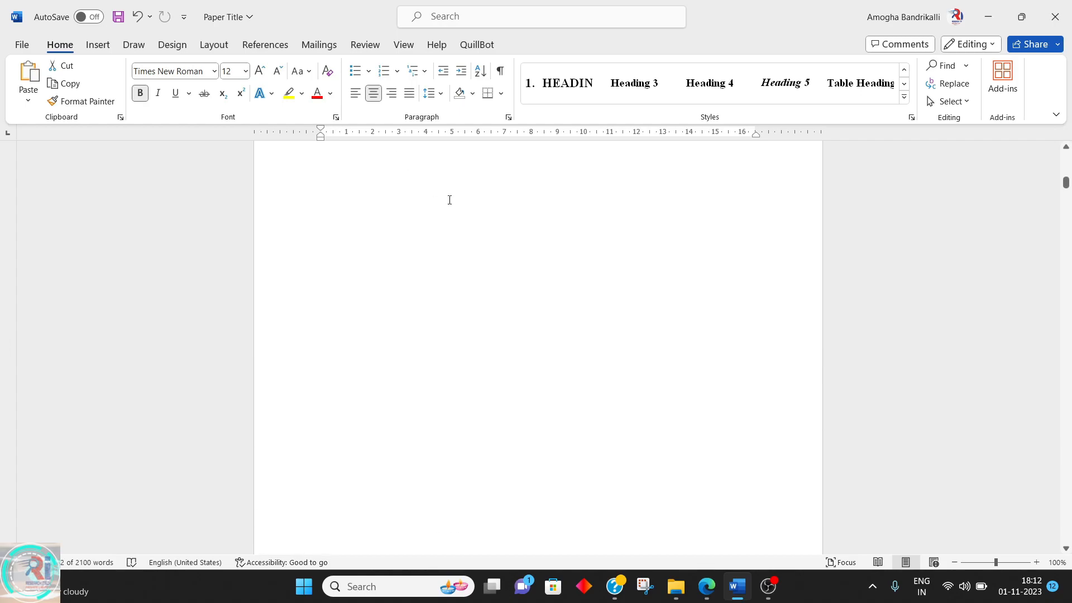
click(536, 373)
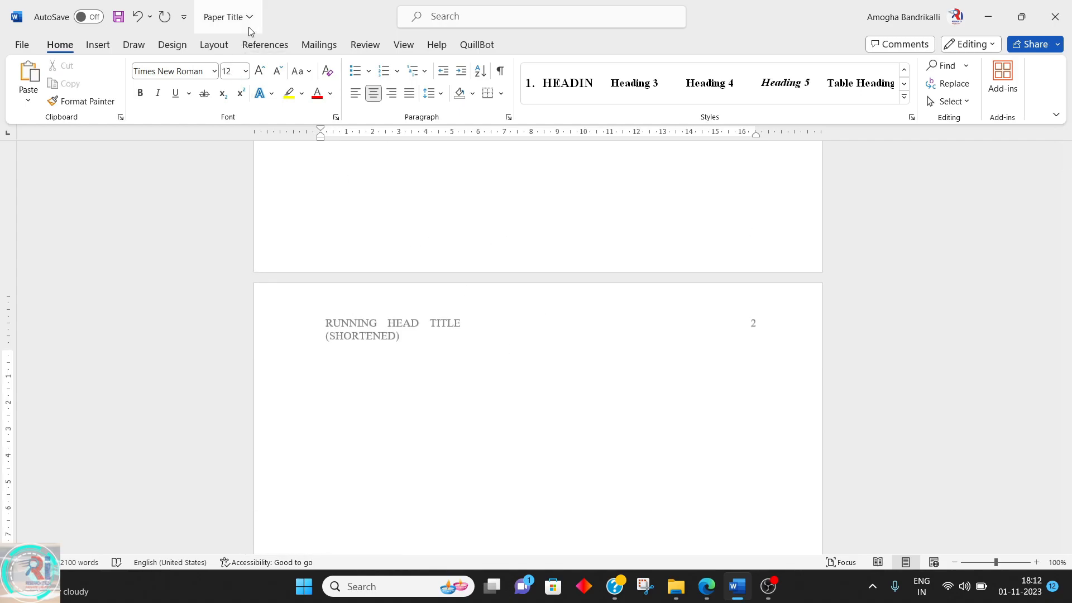
click(267, 47)
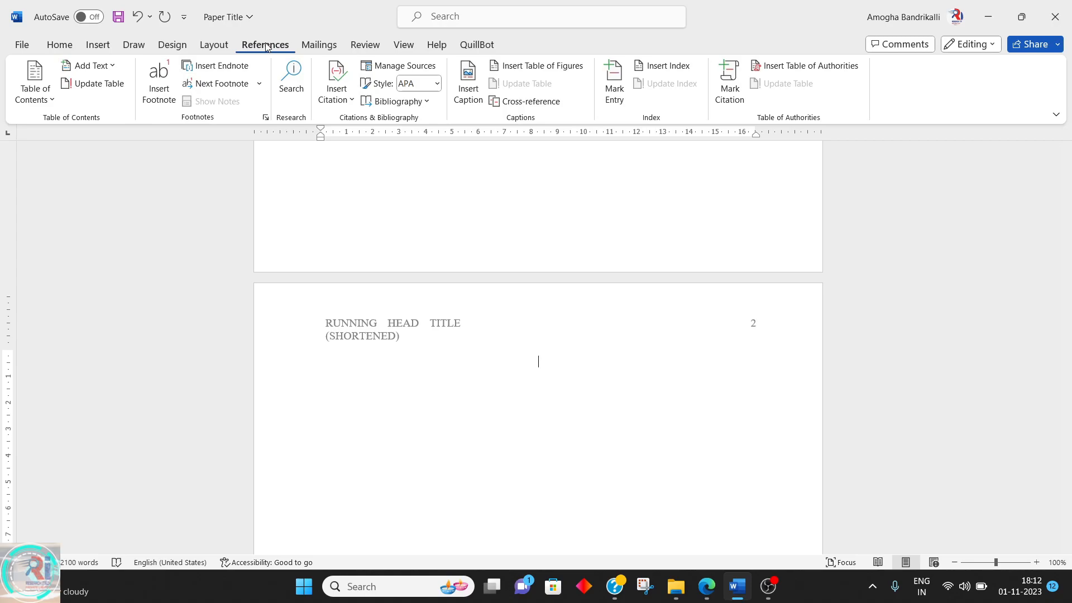
click(38, 81)
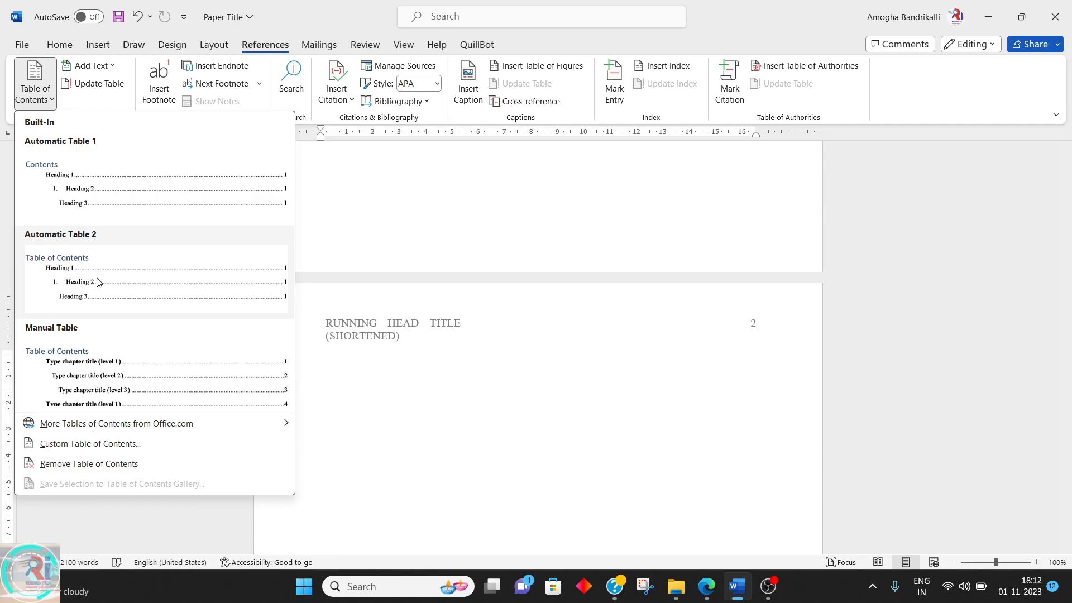
click(85, 193)
Remove the reference entries and the old References heading from the final References page
scroll(442, 318, up, 5)
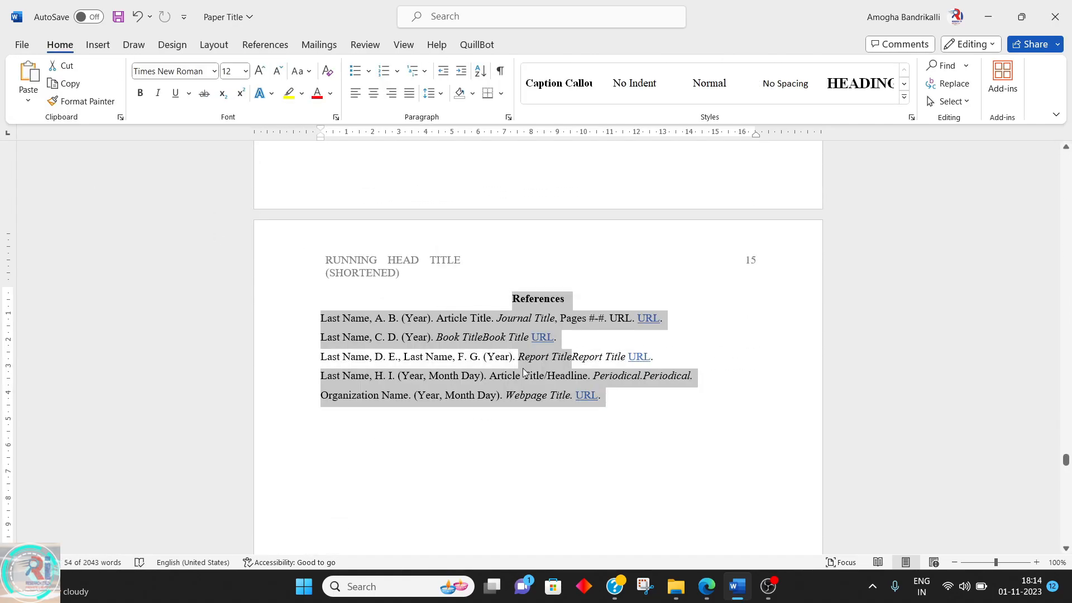
click(523, 360)
drag(601, 398, 322, 319)
key(ctrl+c)
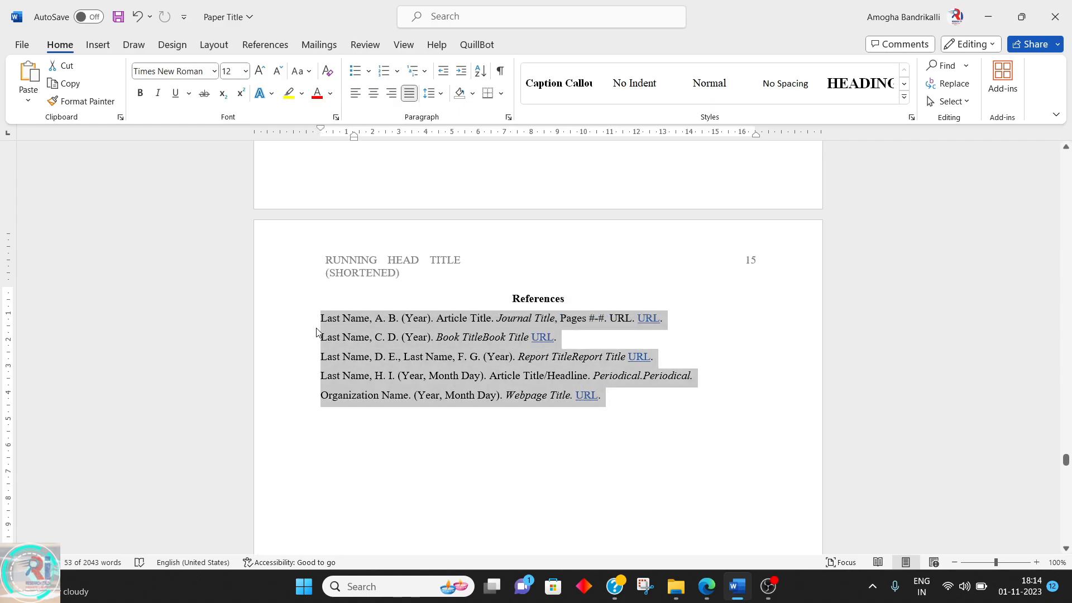
key(Delete)
drag(558, 306, 466, 292)
key(BackSpace)
text(REFERENCE)
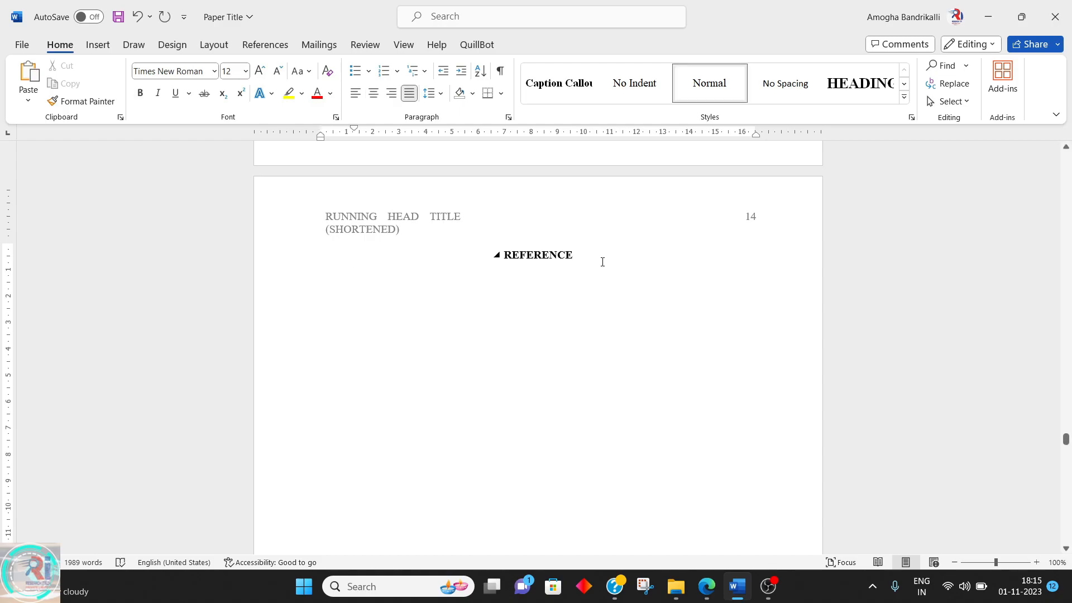
Paste the reference entries under the REFERENCE heading and number them with the bracketed [1] list format
key(ctrl+v)
drag(331, 276, 617, 351)
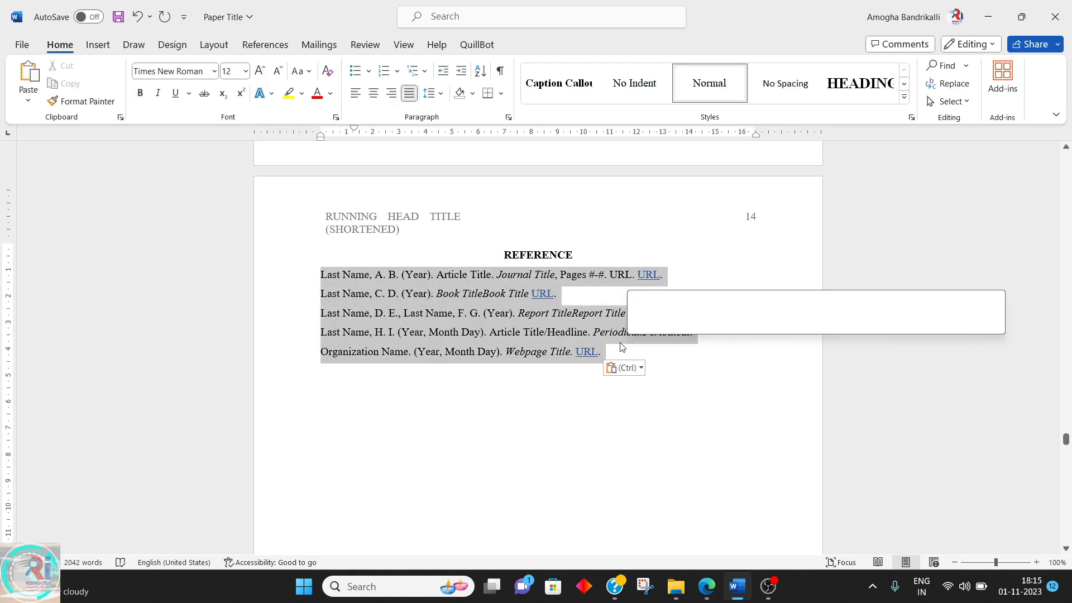
click(396, 71)
click(467, 133)
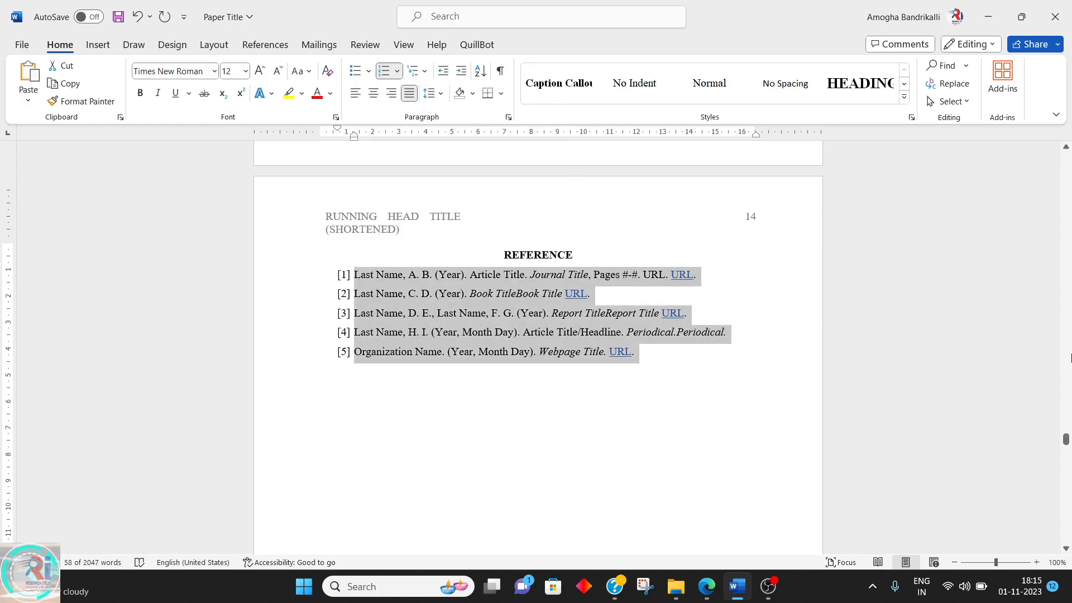
Update the entire table of contents
scroll(1069, 358, up, 7)
drag(1067, 430, 1067, 159)
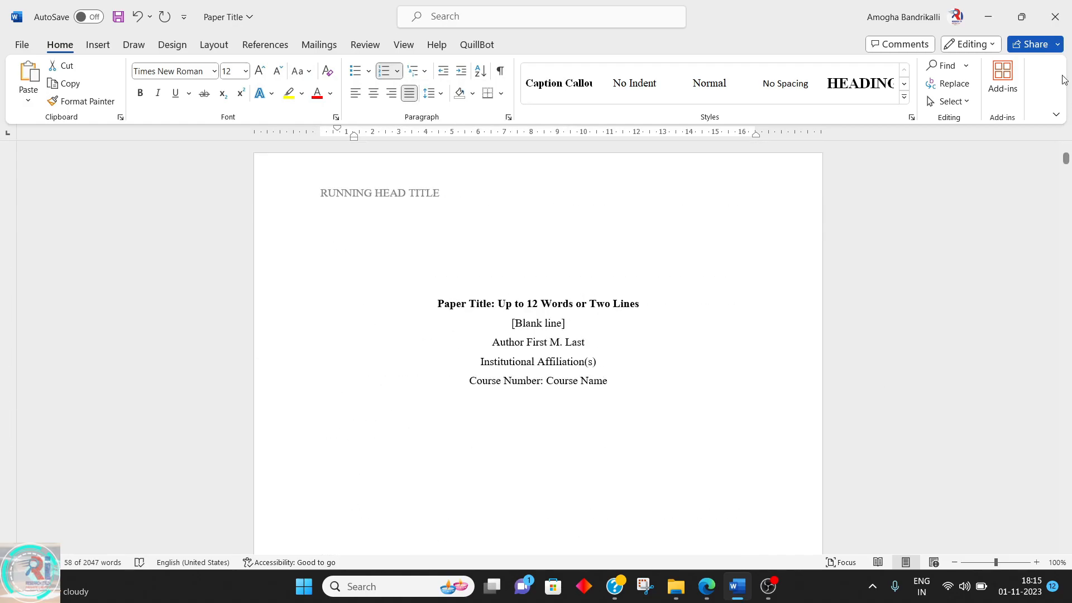
scroll(595, 419, down, 5)
scroll(595, 419, down, 5)
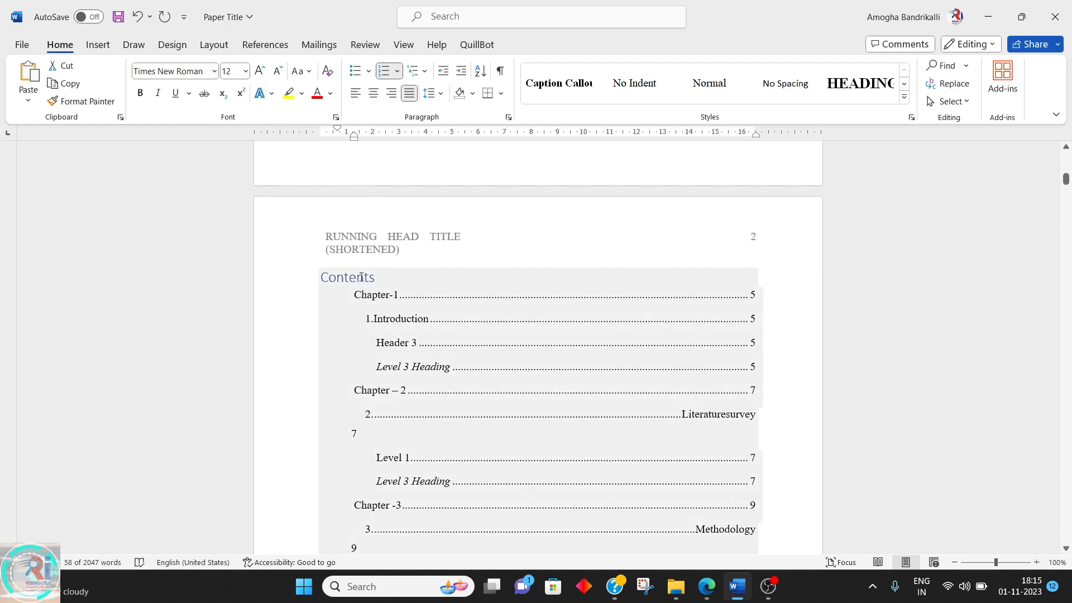
click(363, 276)
click(364, 258)
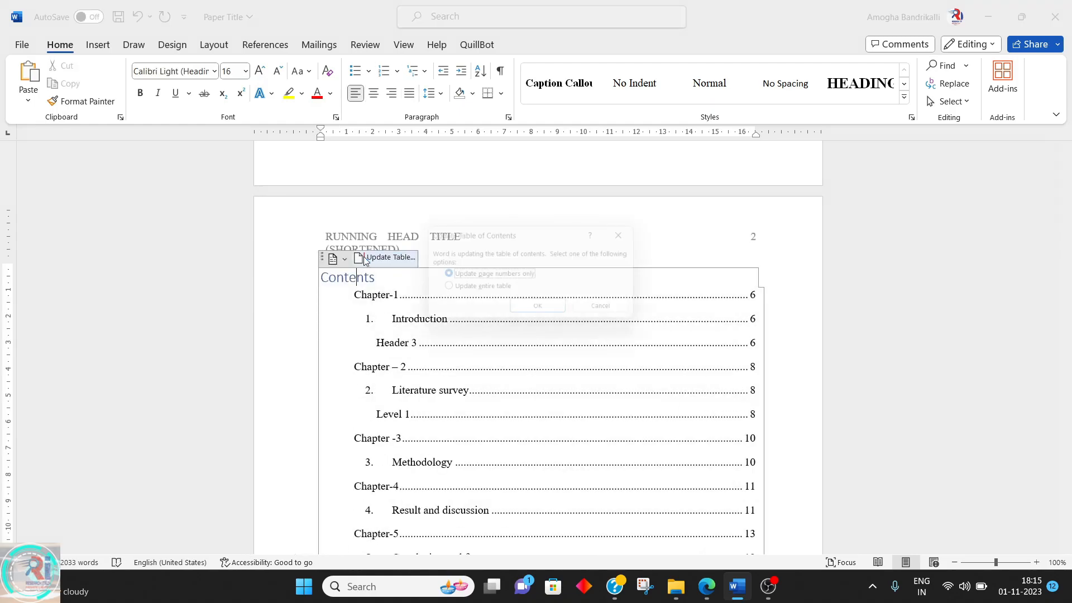
click(483, 290)
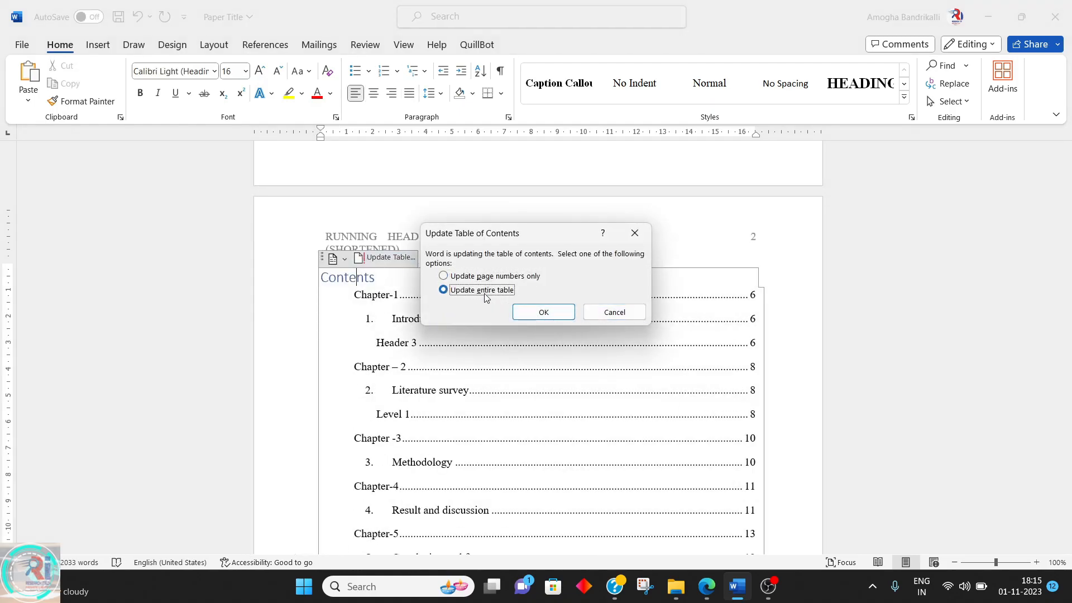
click(522, 313)
Follow the table of contents' Introduction entry to jump to Chapter-1
scroll(522, 312, down, 6)
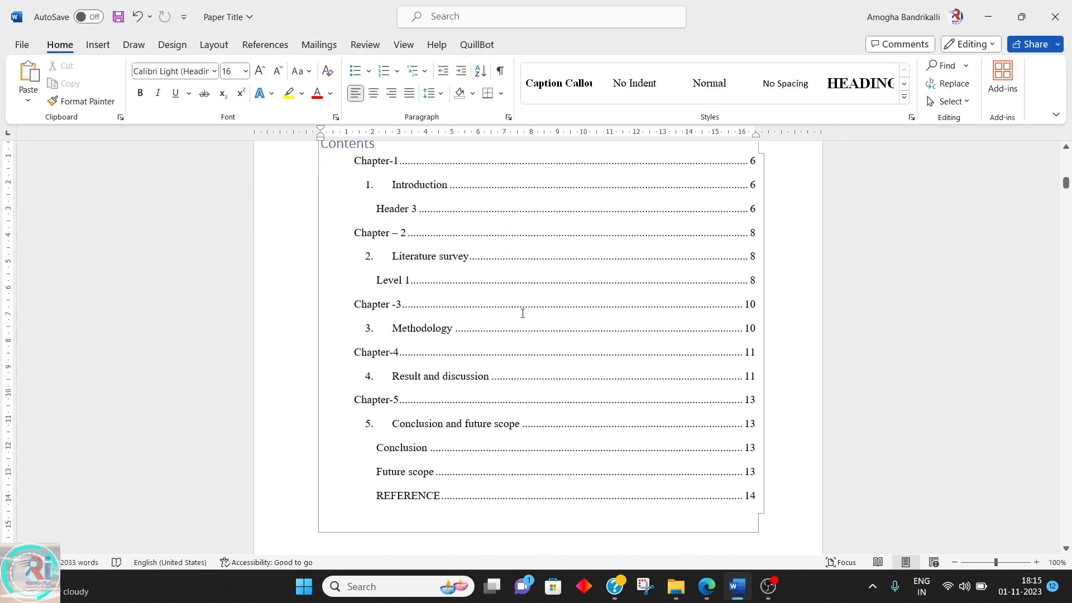
scroll(523, 313, down, 2)
scroll(523, 313, up, 4)
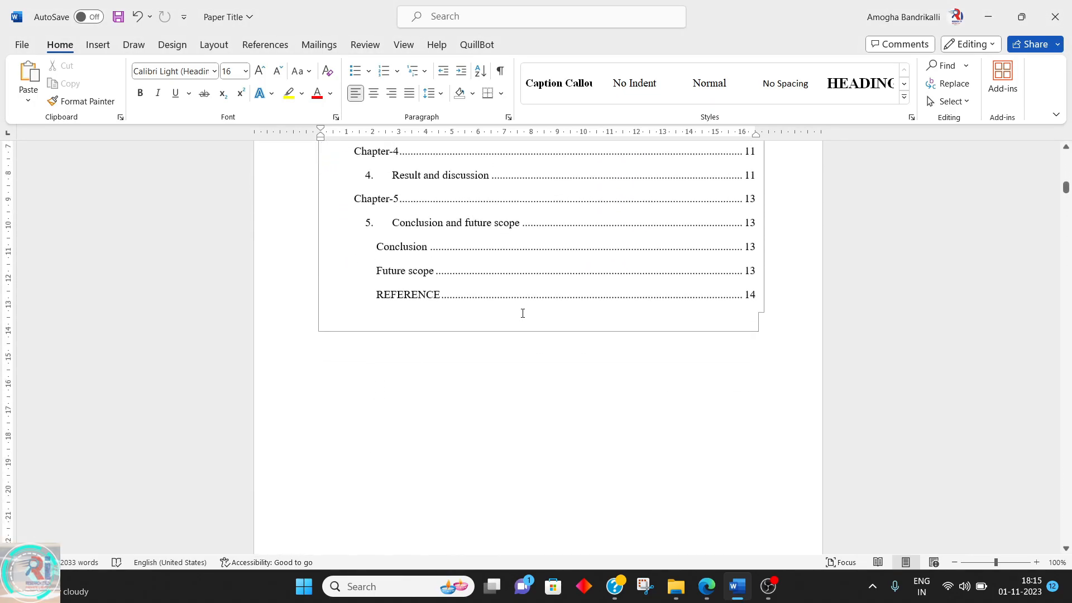
scroll(522, 312, up, 6)
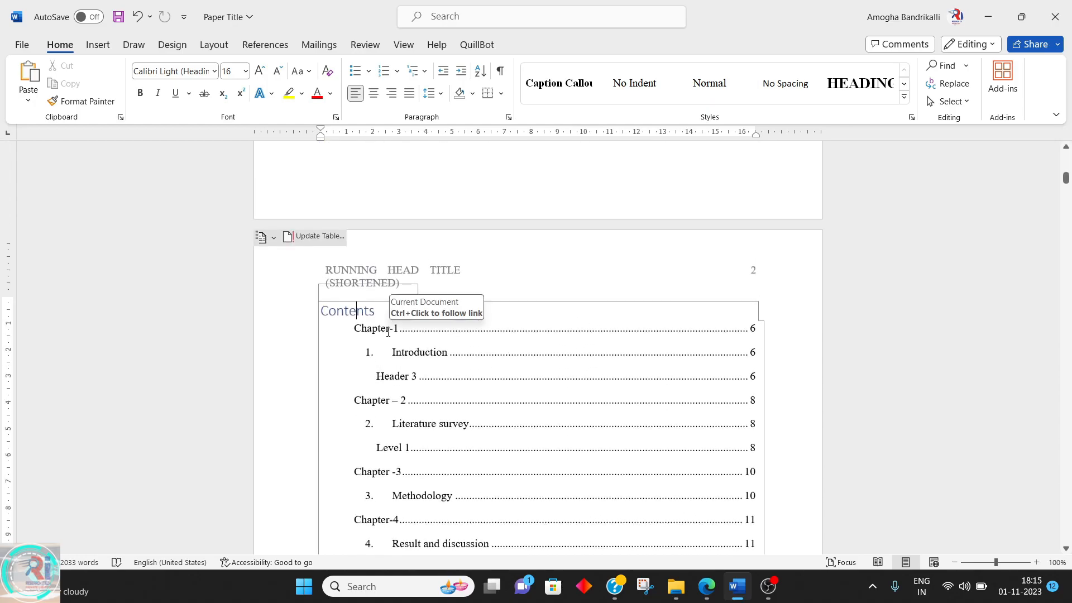
double_click(423, 359)
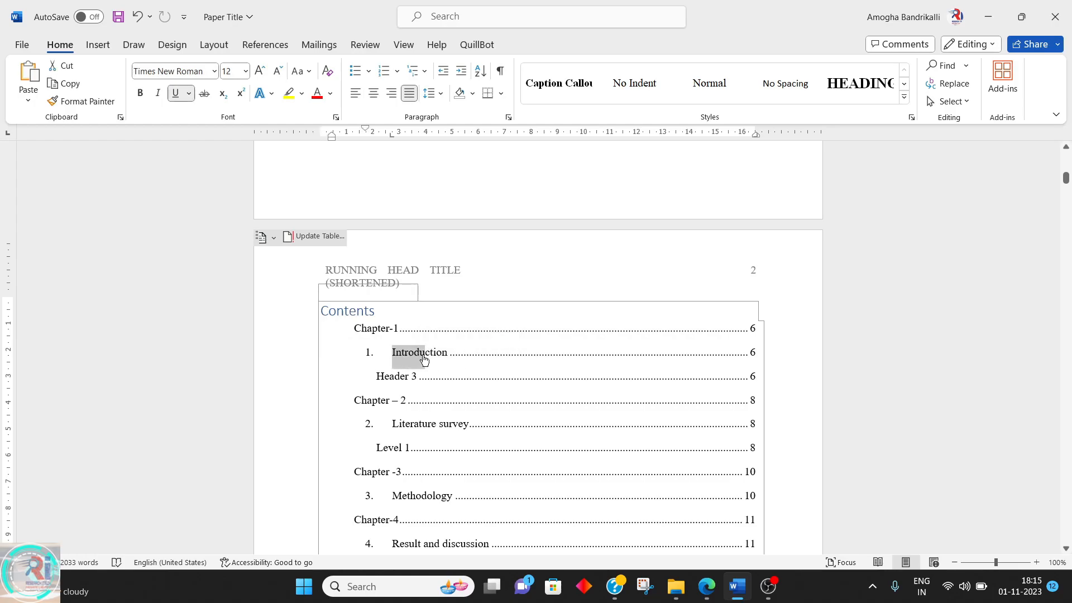
click(435, 352)
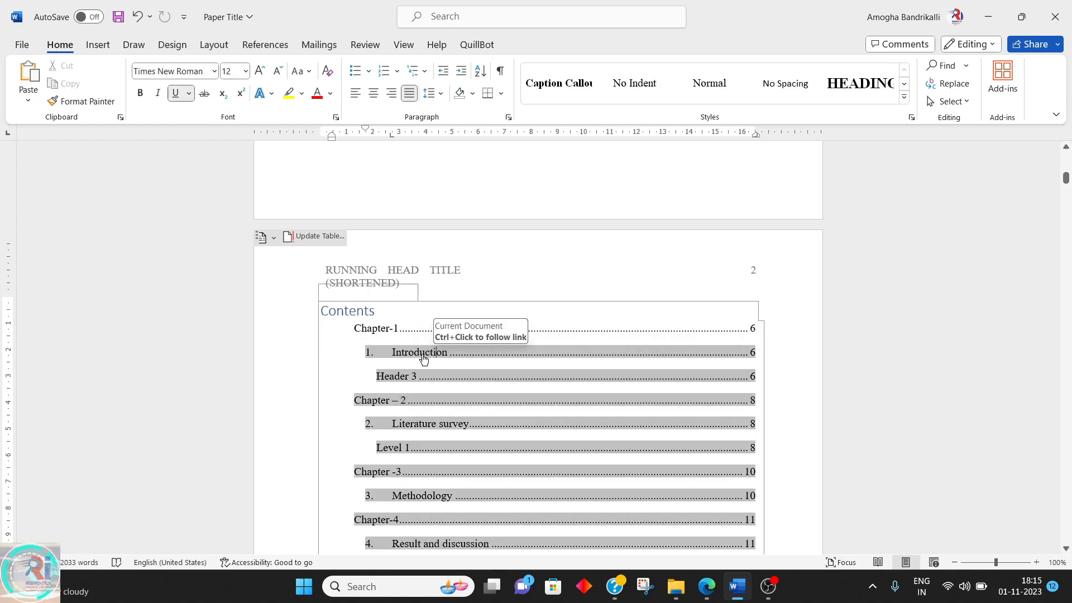
ctrl+click(435, 353)
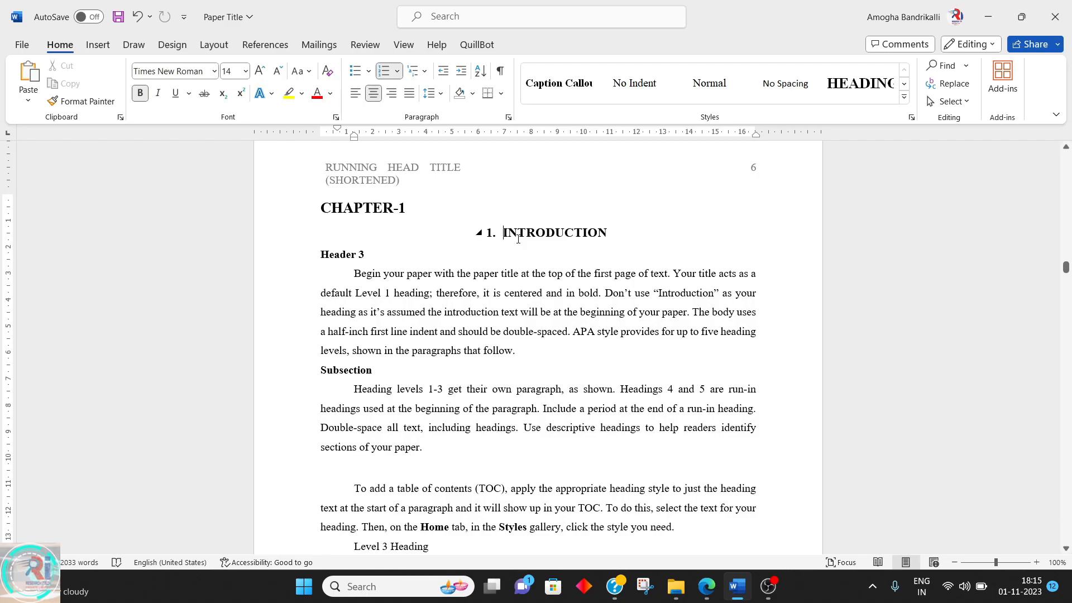
Customize the table of contents to show 4 heading levels and replace the existing table
scroll(512, 243, up, 20)
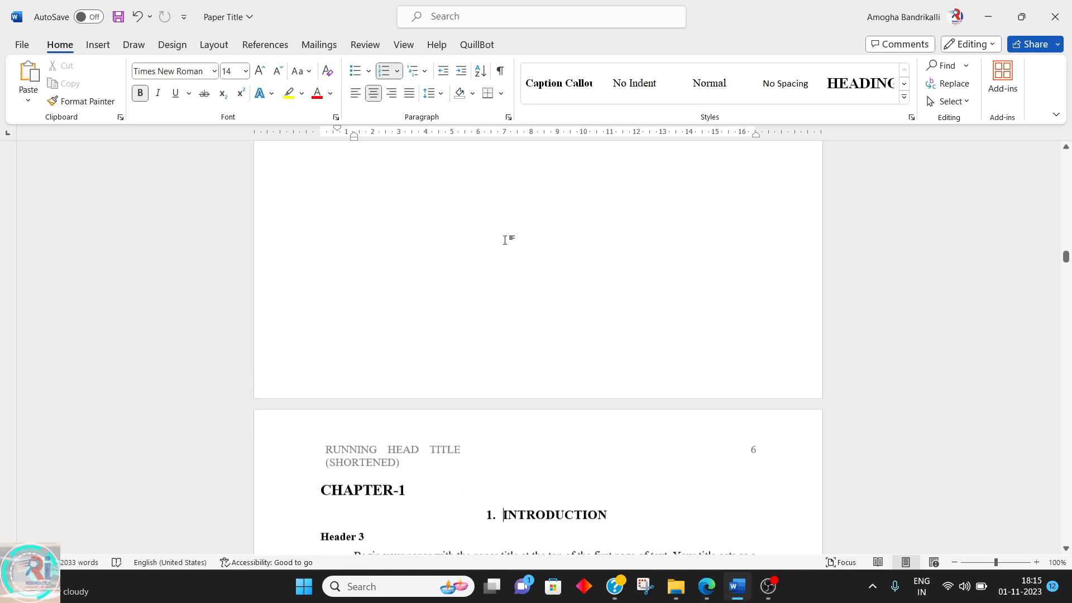
scroll(503, 238, up, 10)
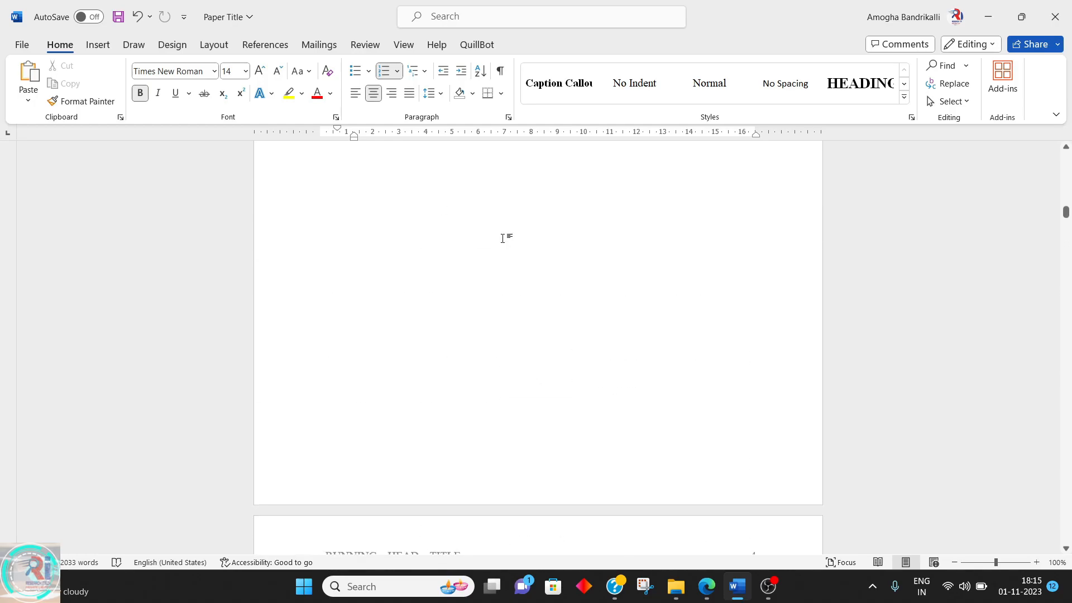
scroll(500, 237, up, 5)
click(500, 236)
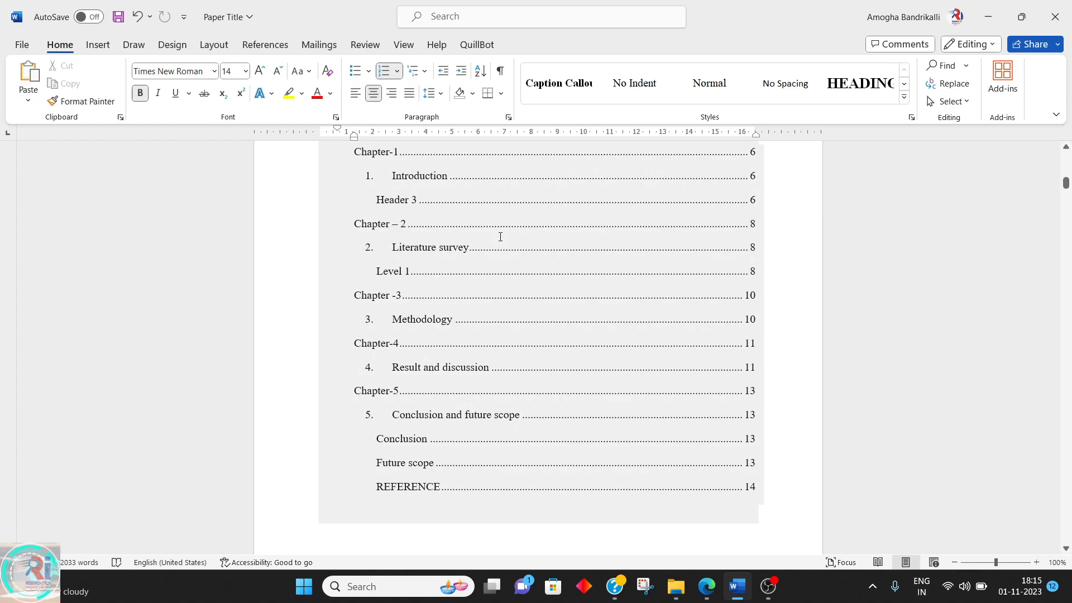
scroll(500, 237, up, 4)
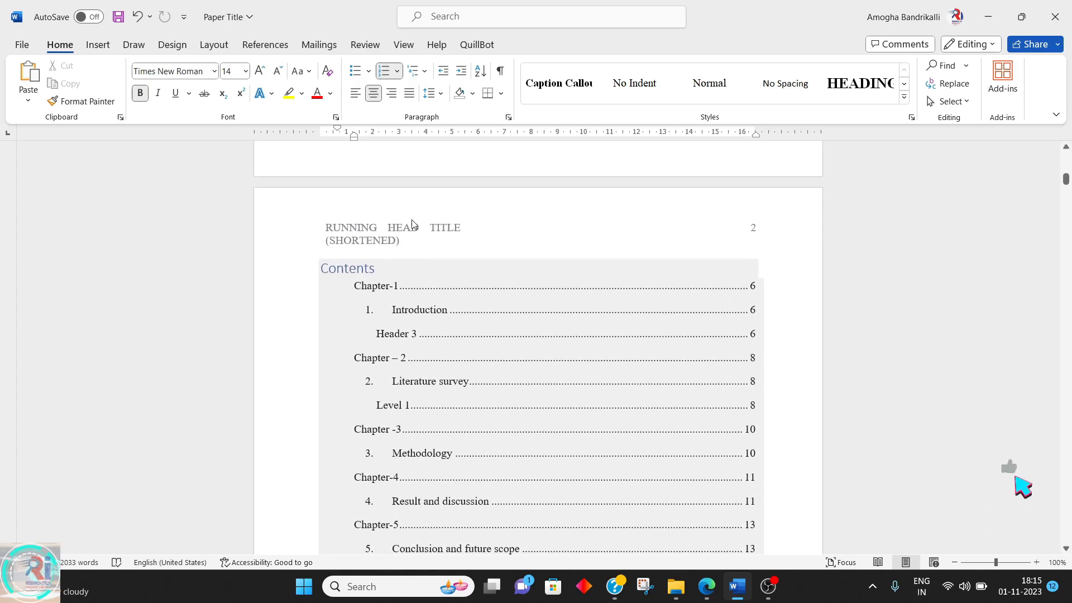
click(357, 267)
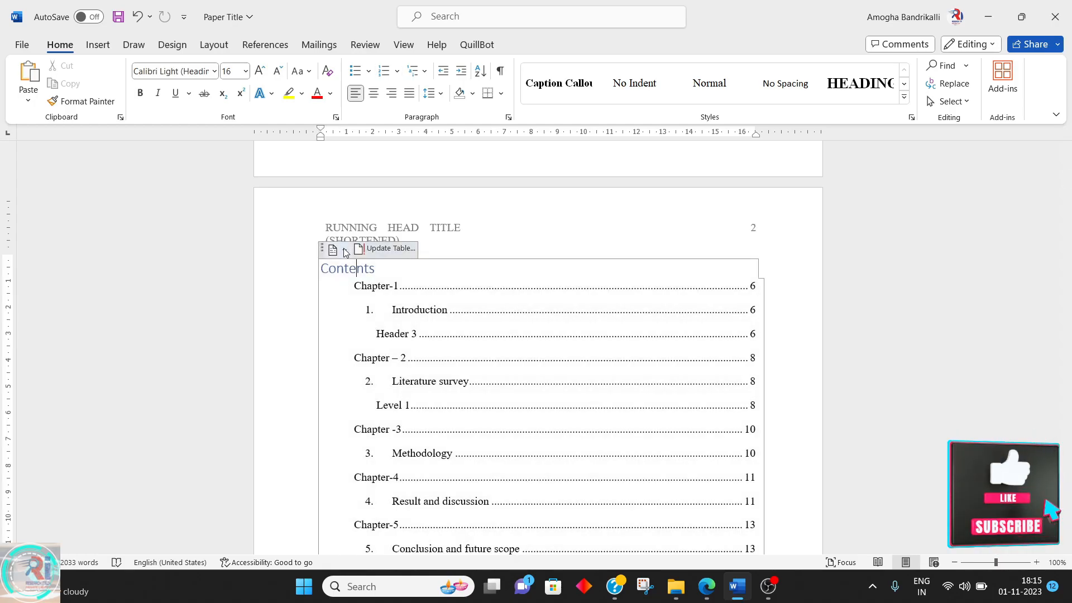
click(339, 249)
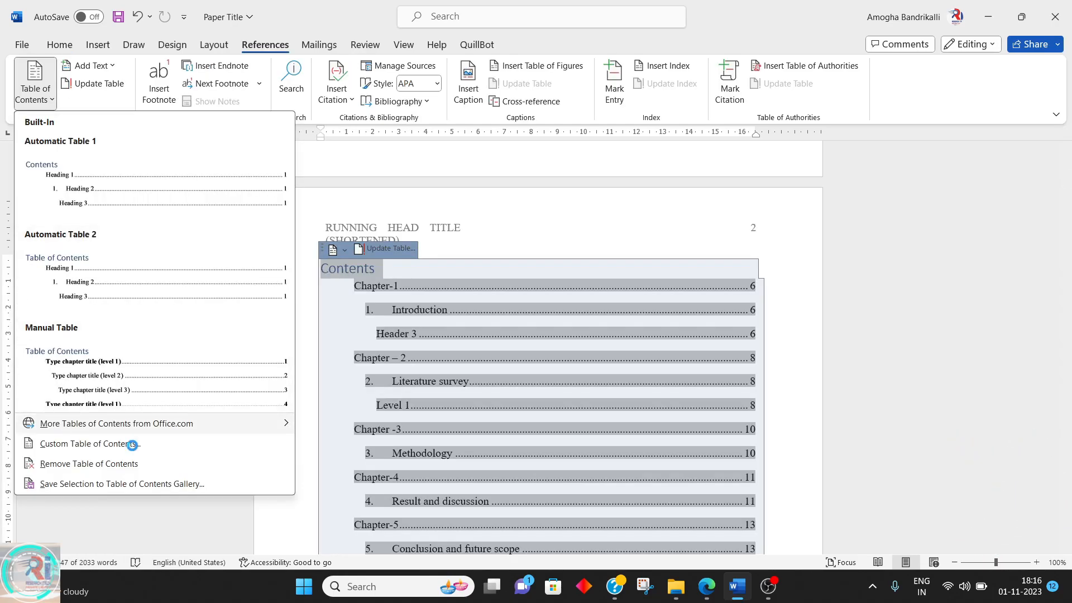
click(129, 445)
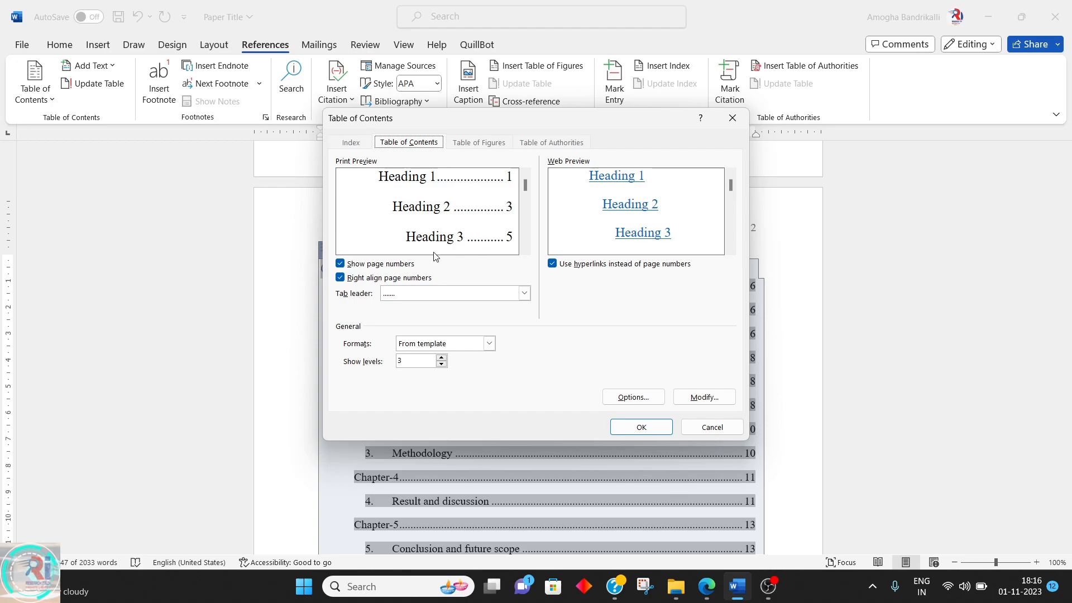
click(441, 357)
click(641, 425)
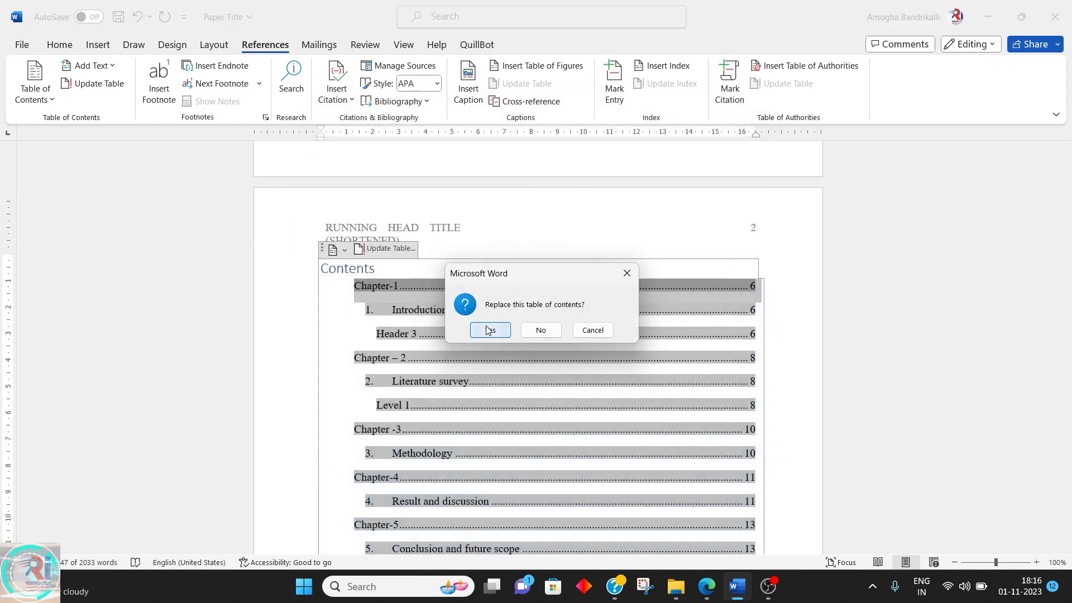
click(487, 330)
scroll(486, 326, down, 5)
scroll(486, 325, up, 2)
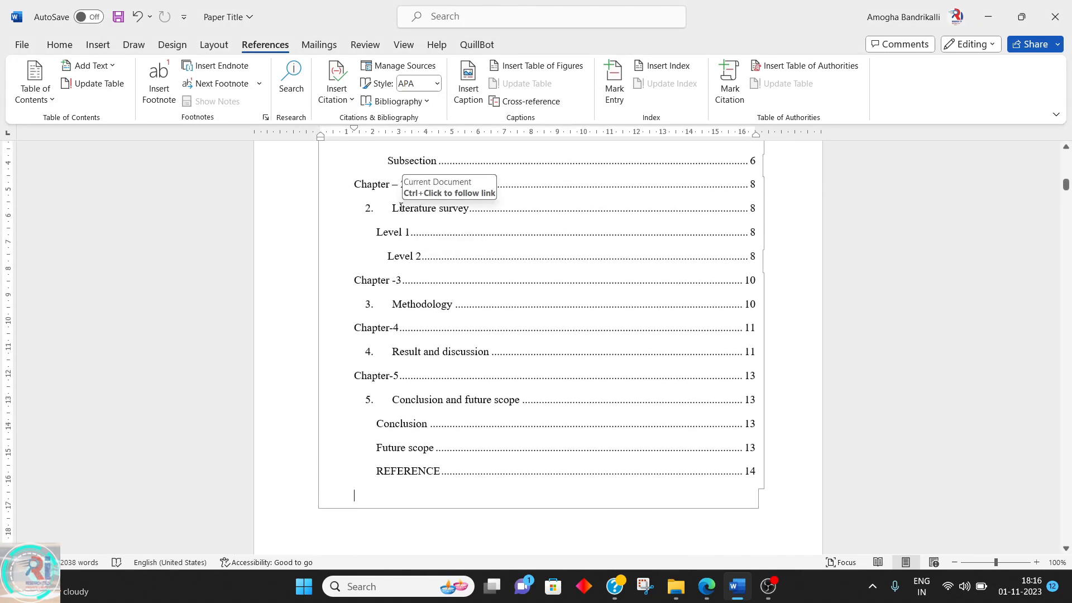
Reopen the custom table of contents settings, set the displayed levels to 4, and confirm replacing the current table
scroll(400, 207, up, 2)
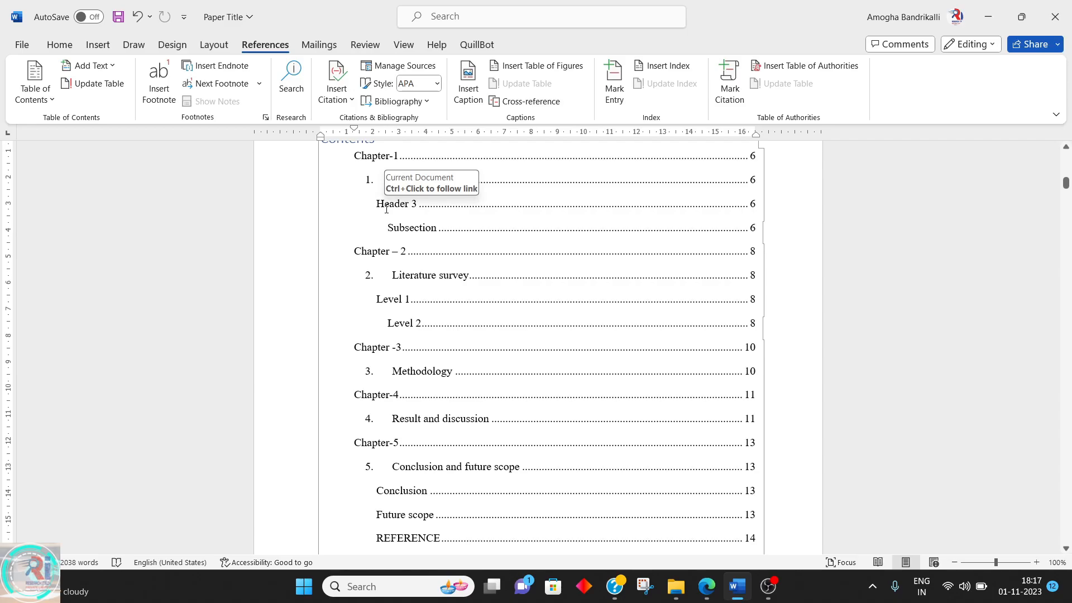
click(52, 98)
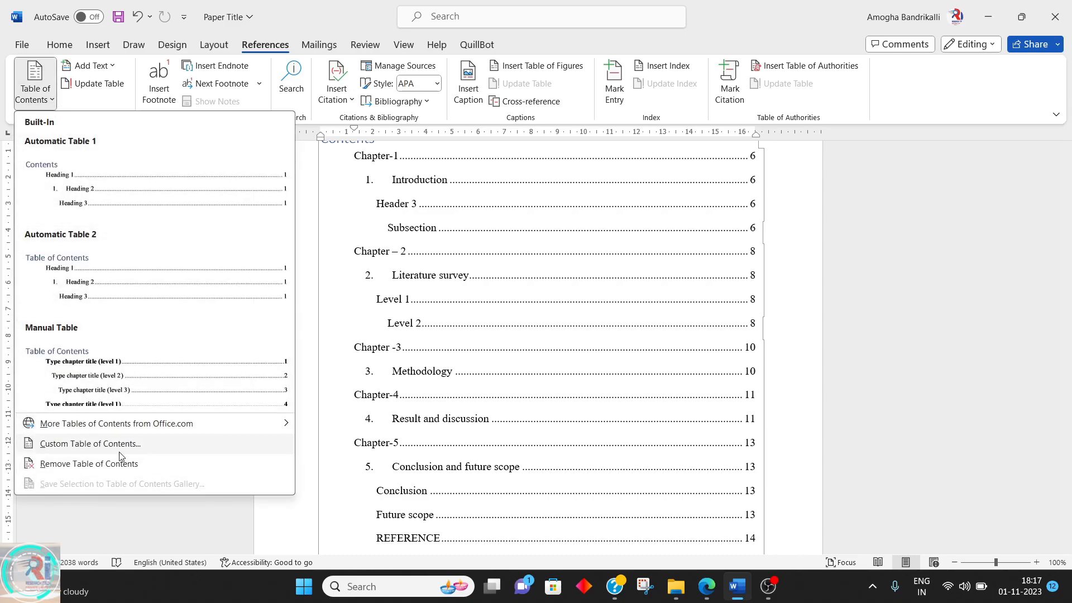
click(116, 445)
click(442, 358)
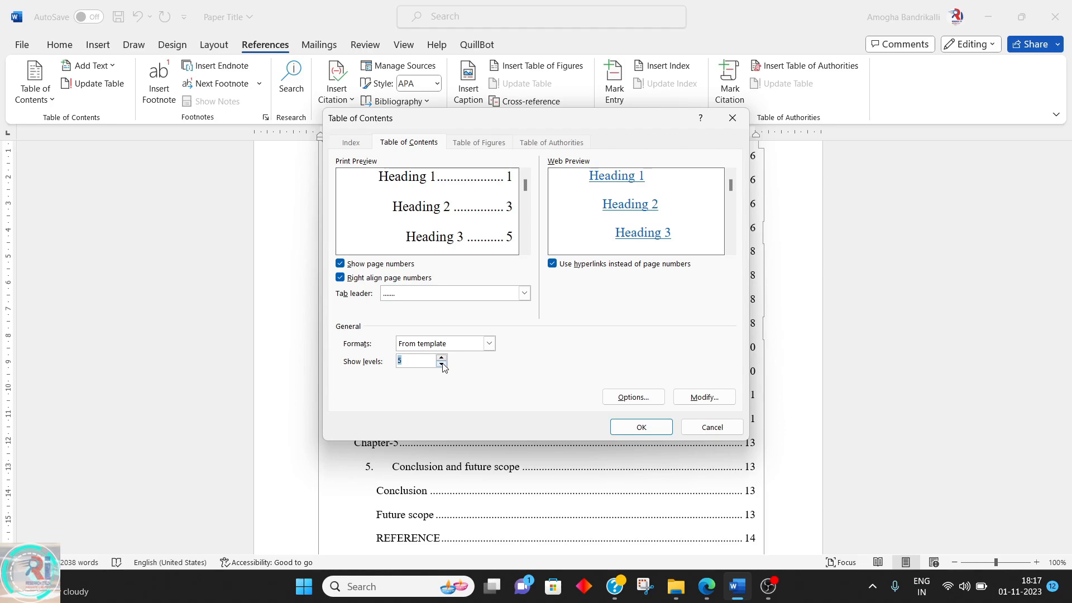
click(442, 364)
click(441, 365)
click(637, 427)
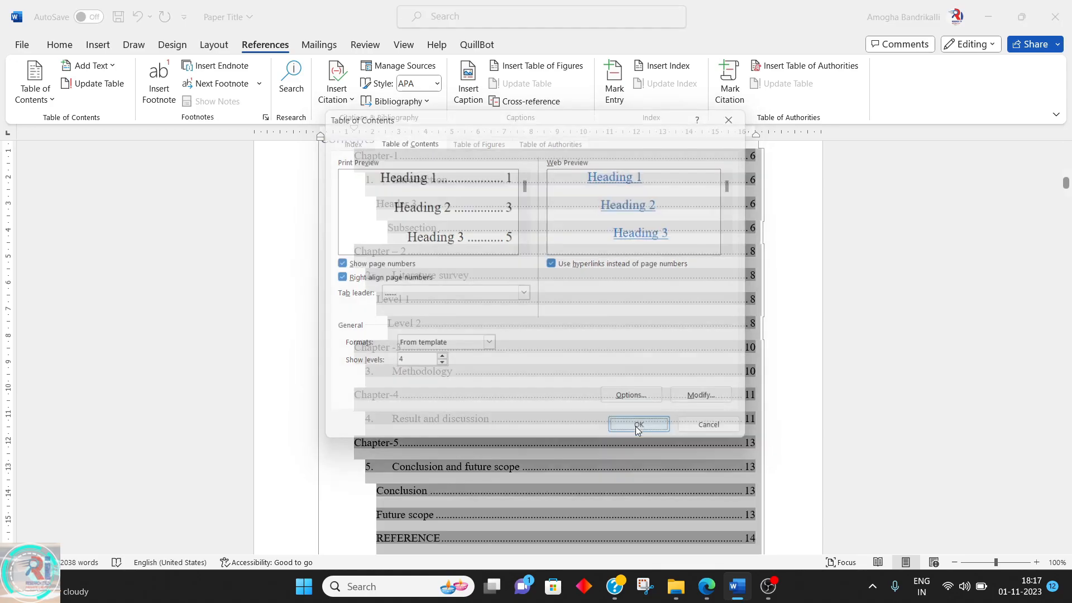
click(490, 330)
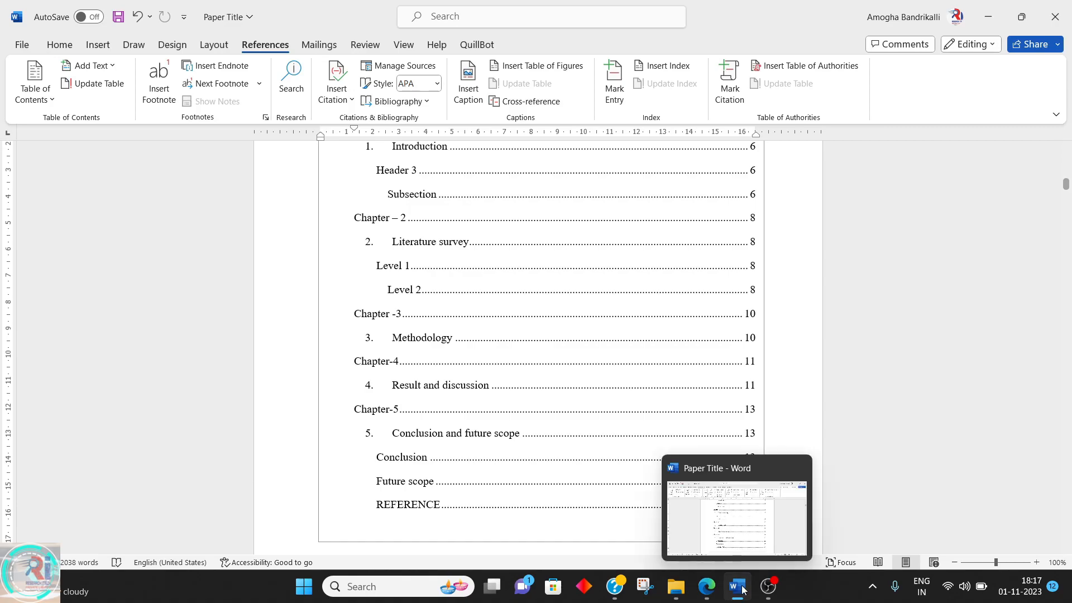
click(779, 521)
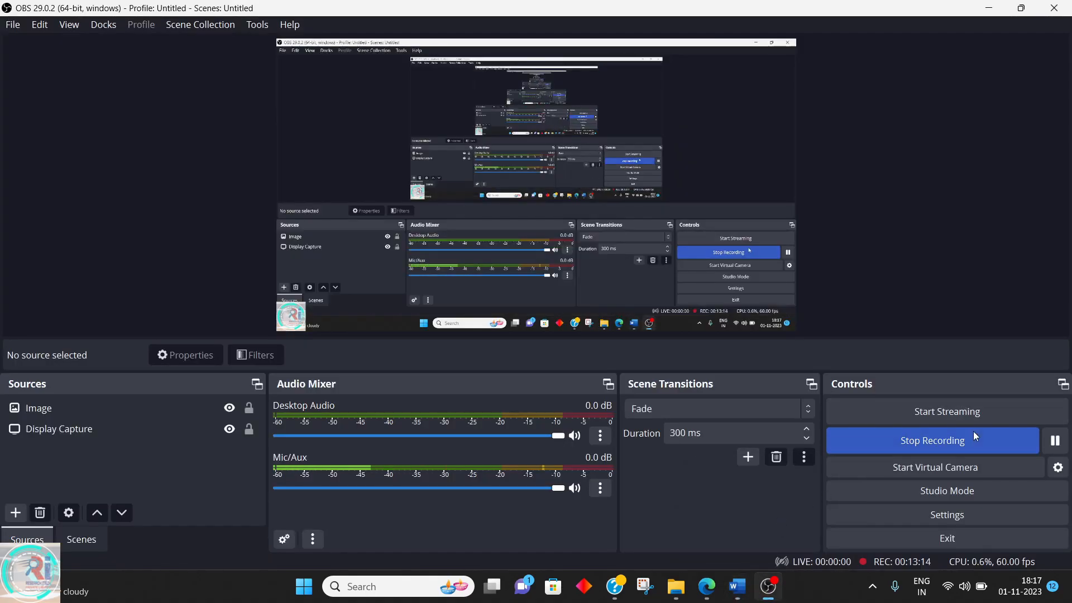